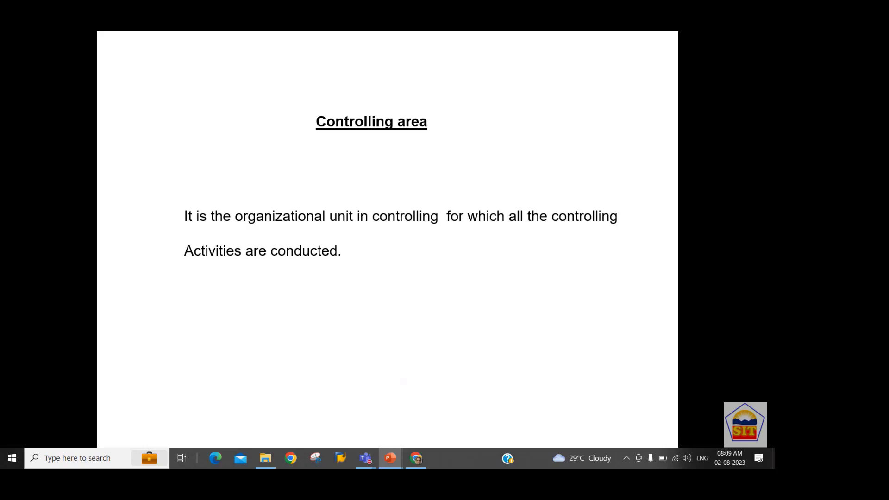
key(Right)
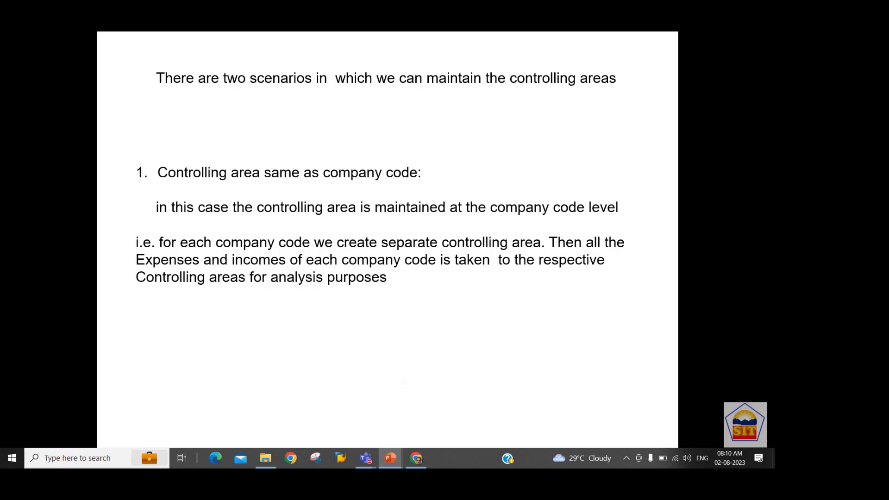
key(Right)
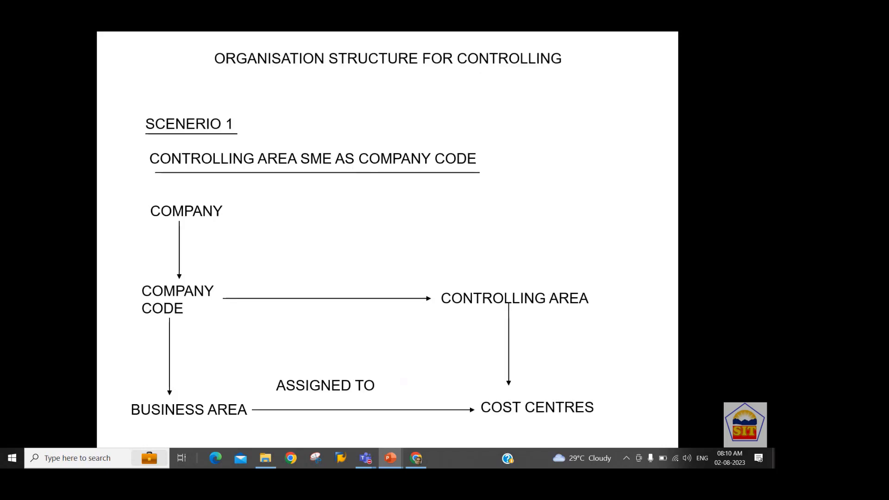
key(Right)
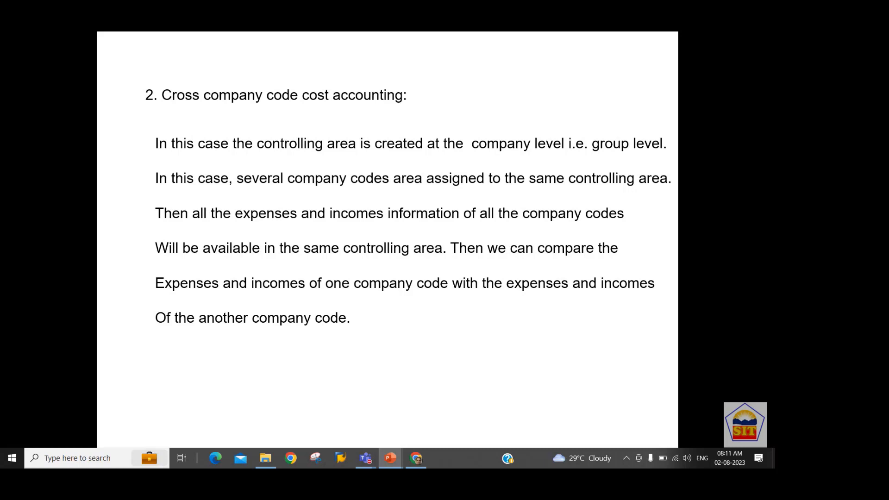
key(Right)
key(Left)
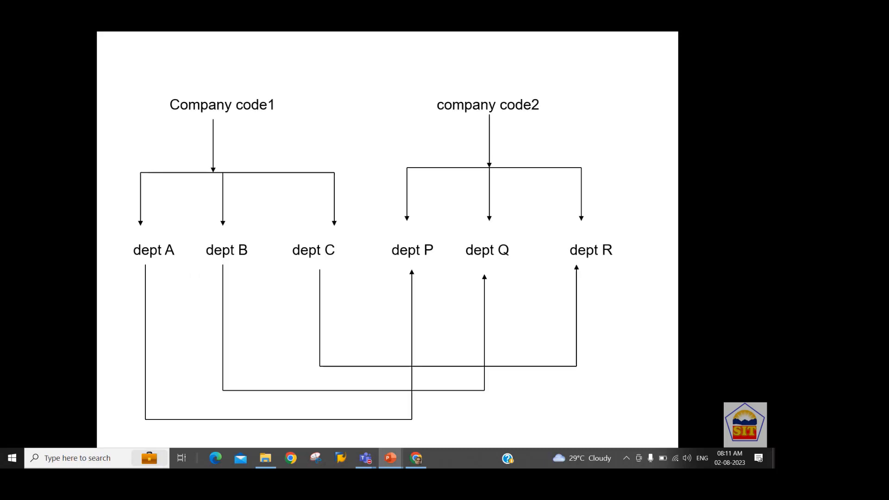
key(Right)
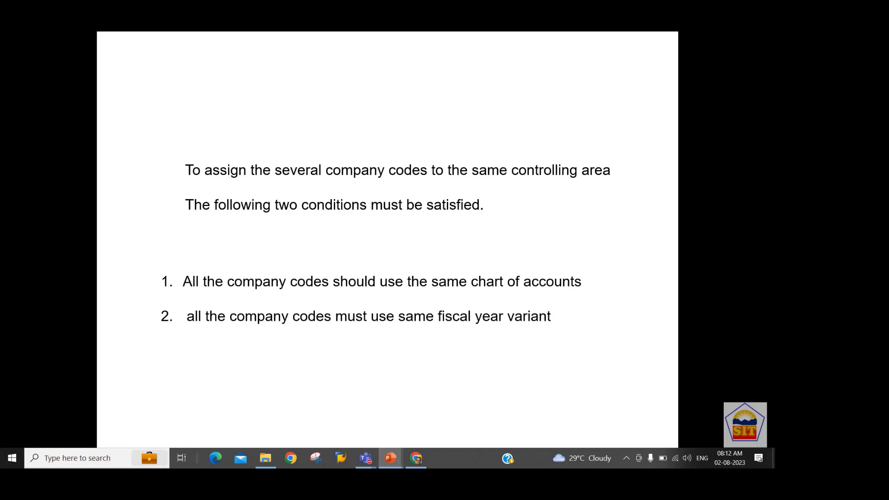
key(Right)
key(Right)
key(Right)
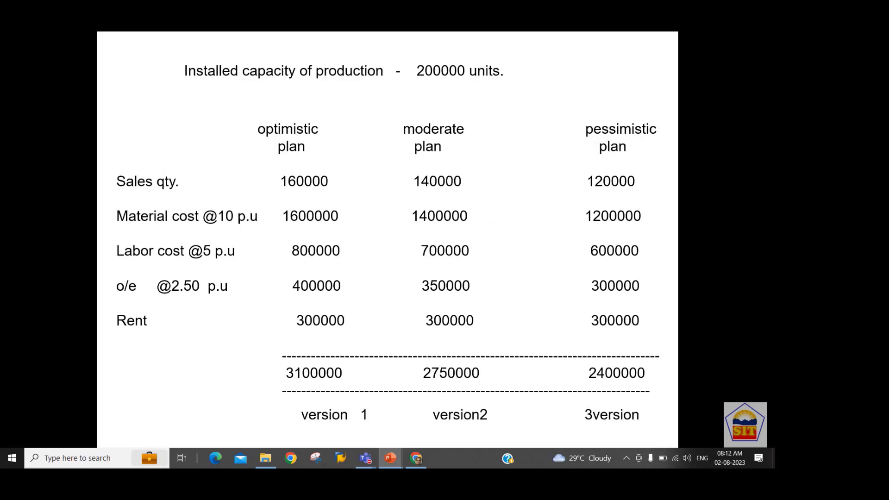
key(Left)
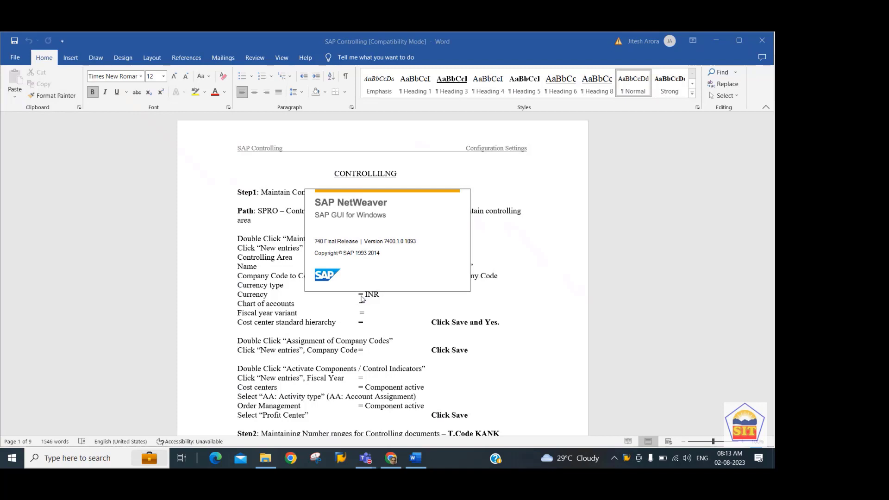
Run transaction OKKP in SAP to open the controlling area maintenance
text(okkp)
key(Return)
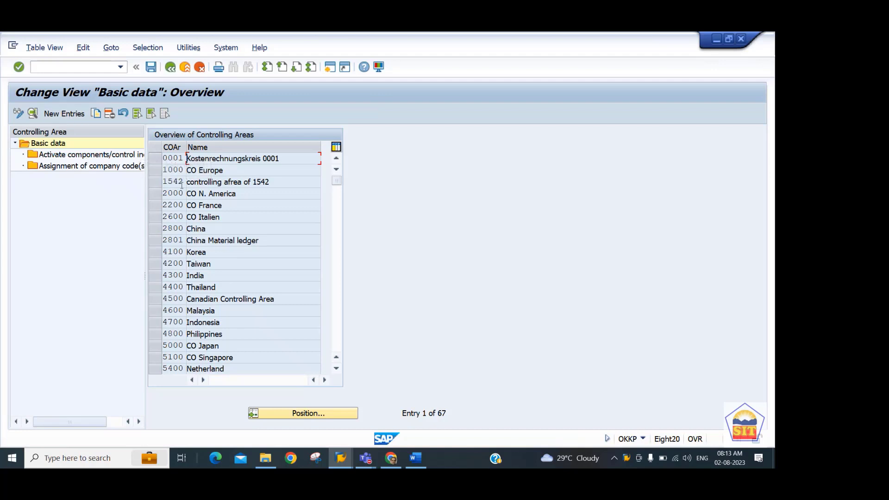
Review controlling area 1000 CO Europe's basic data, assigned company codes and activated components, and return to the controlling area overview
double_click(208, 171)
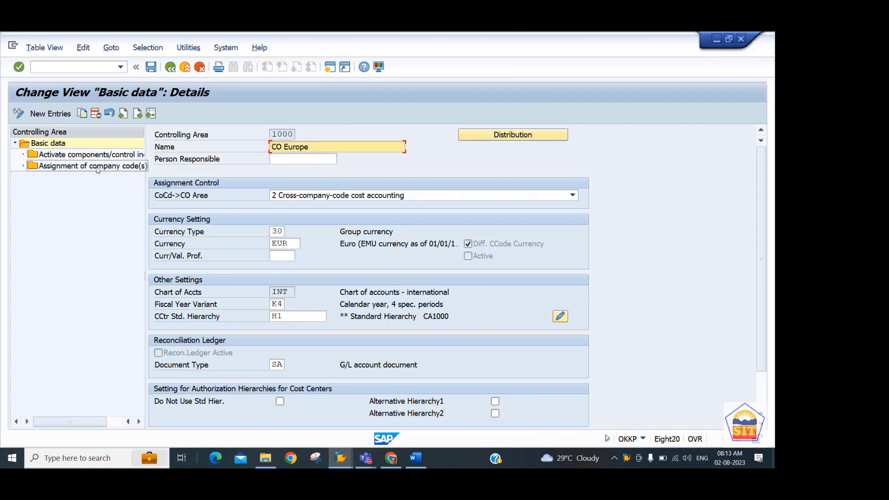
double_click(98, 167)
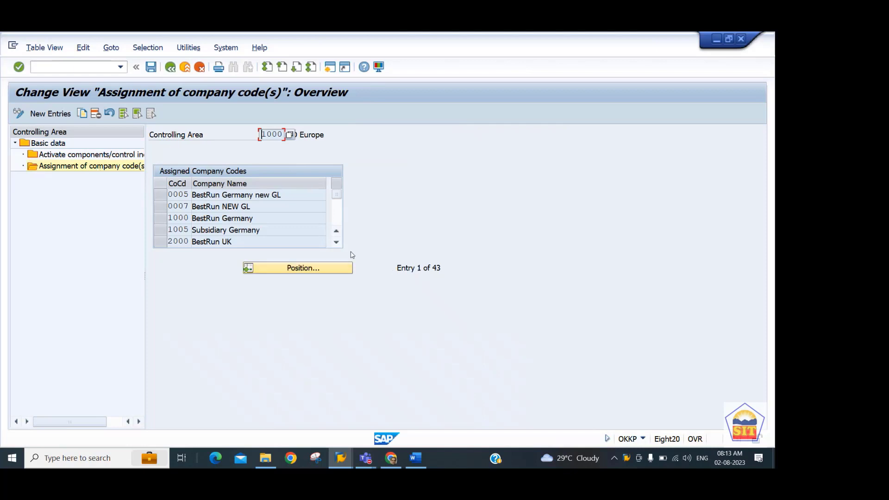
click(72, 156)
double_click(71, 160)
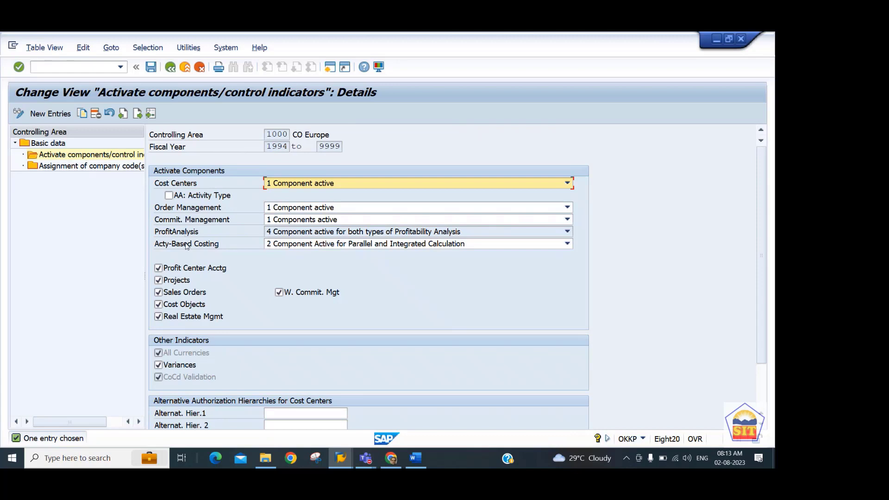
click(170, 67)
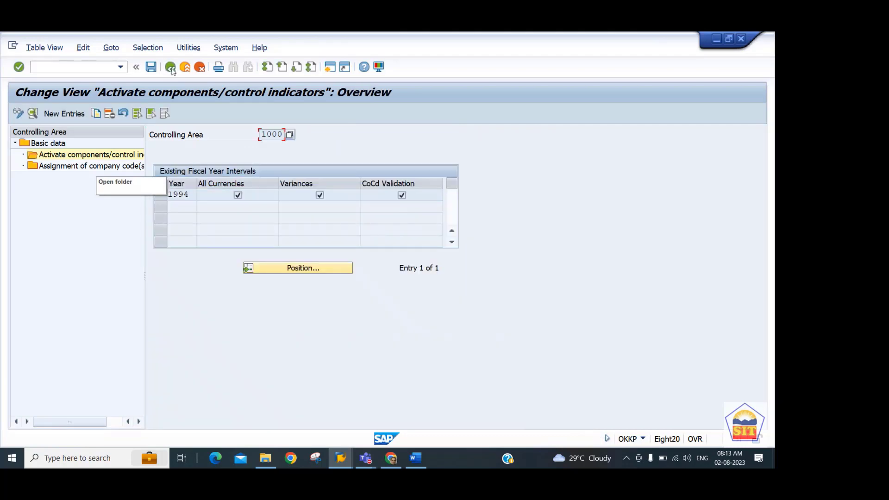
click(170, 68)
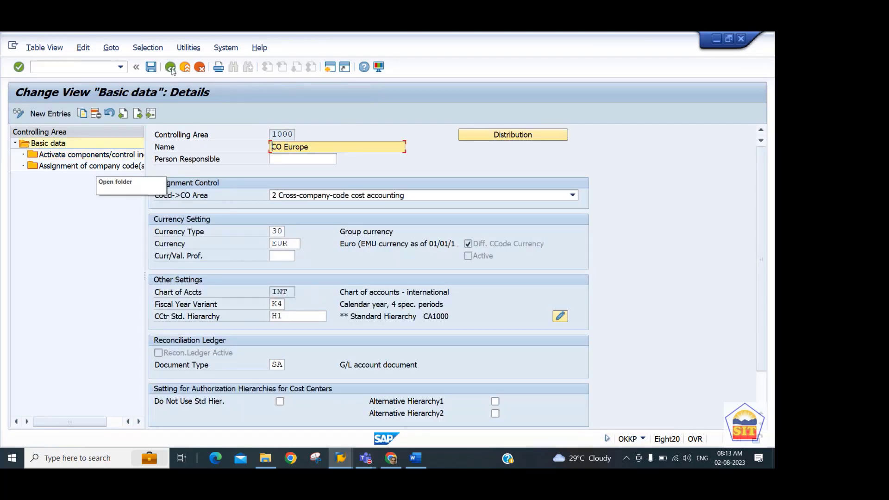
click(170, 67)
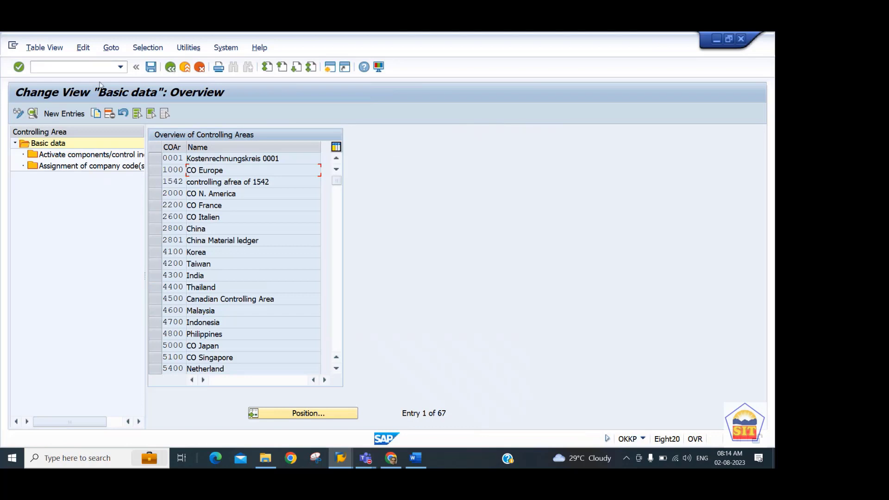
Create a new controlling area entry with the key 2244 and the name "Controlling Area for 2244"
click(60, 114)
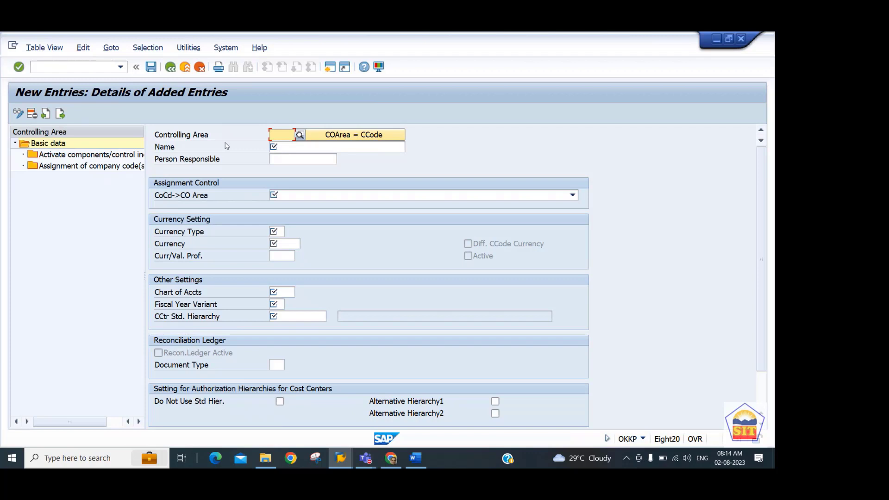
text(2244)
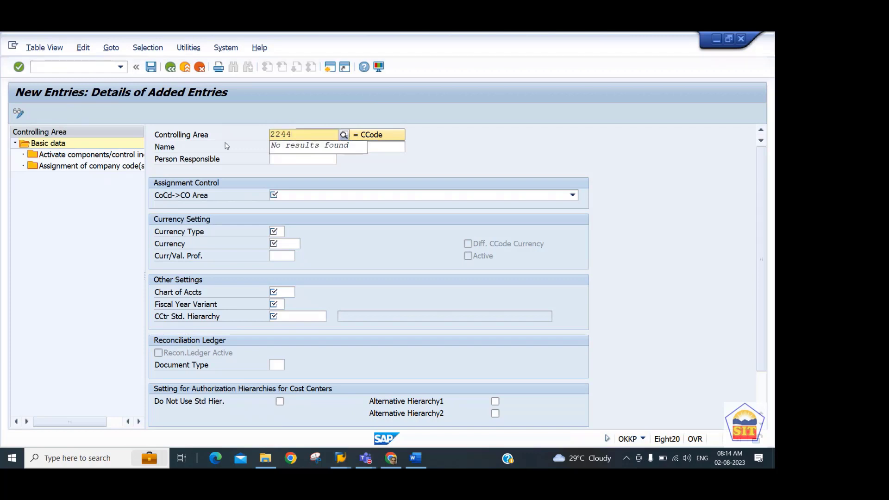
key(Return)
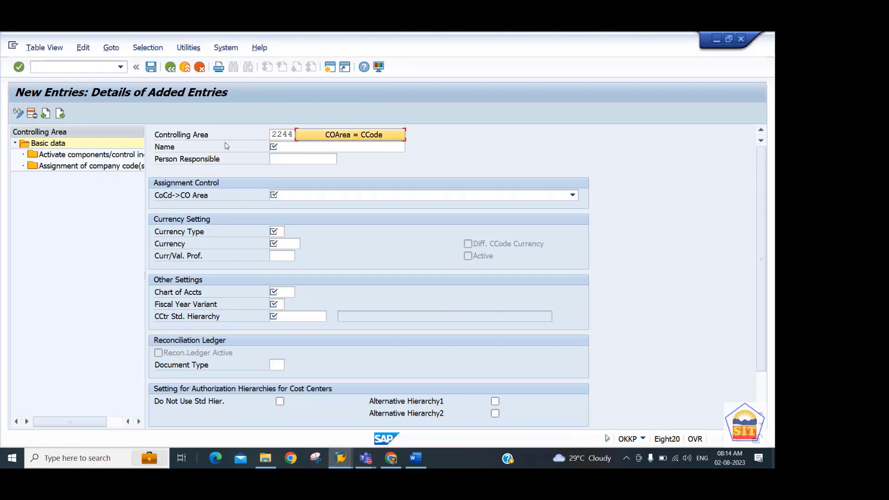
text(Con)
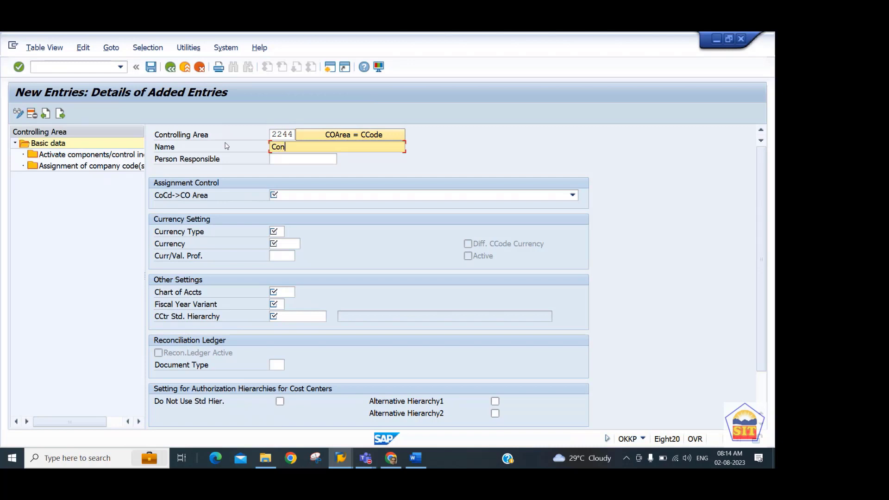
text(trolling Area for 2244)
Set the company code to controlling area assignment to "2 Cross-company-code cost accounting"
key(Tab)
key(Tab)
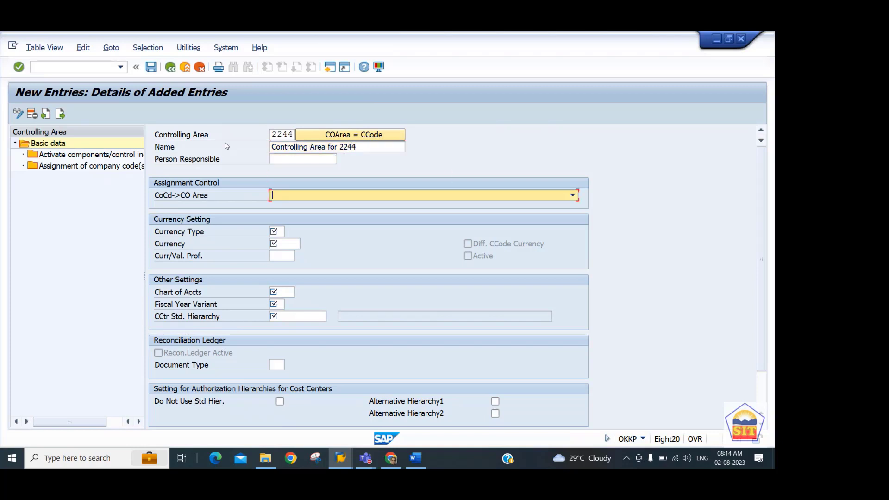
key(F4)
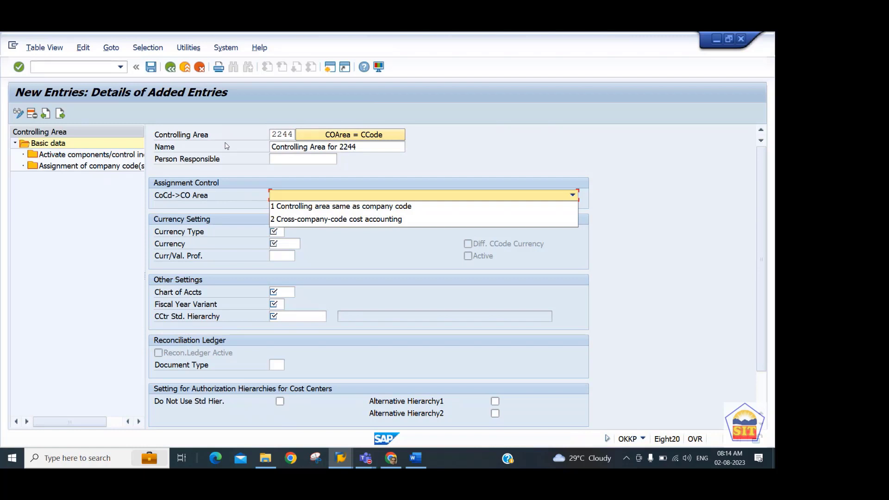
key(Down)
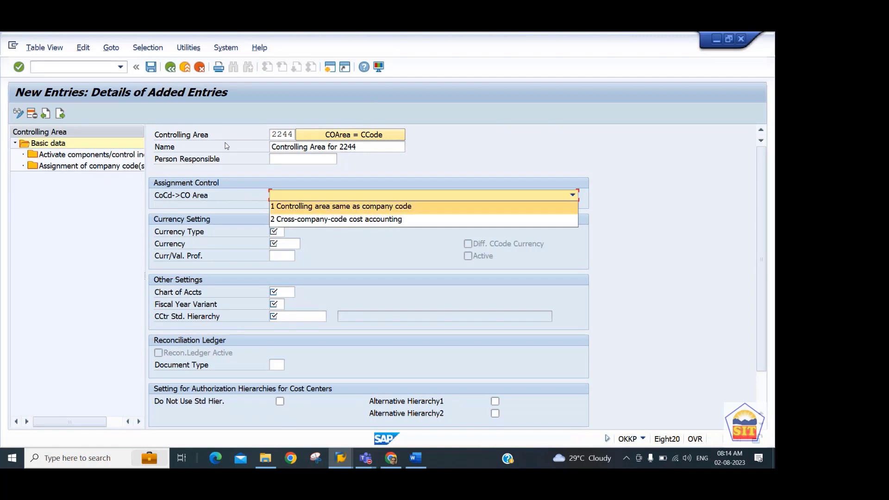
key(Down)
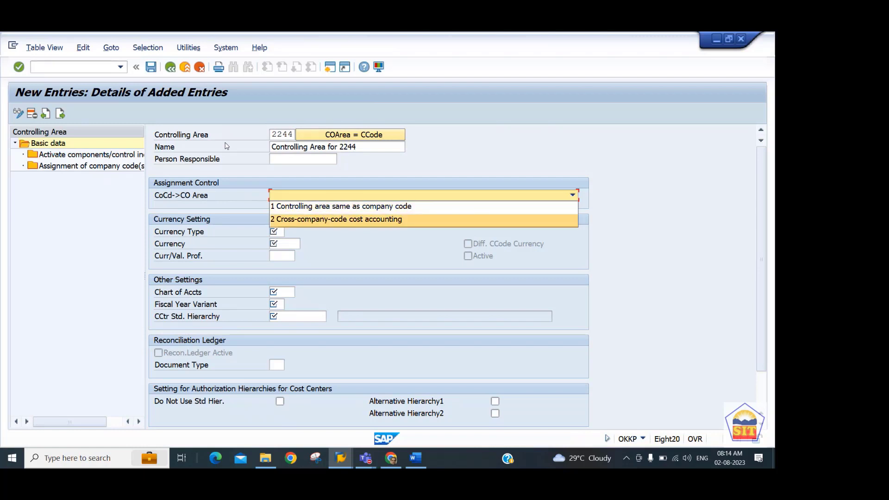
key(Return)
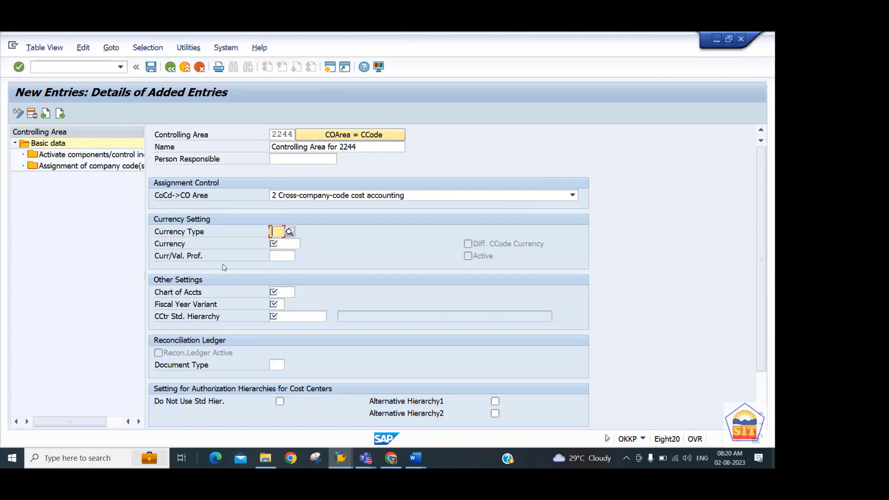
Set the controlling area's currency type to 10 and its currency to USD
text(10)
key(Tab)
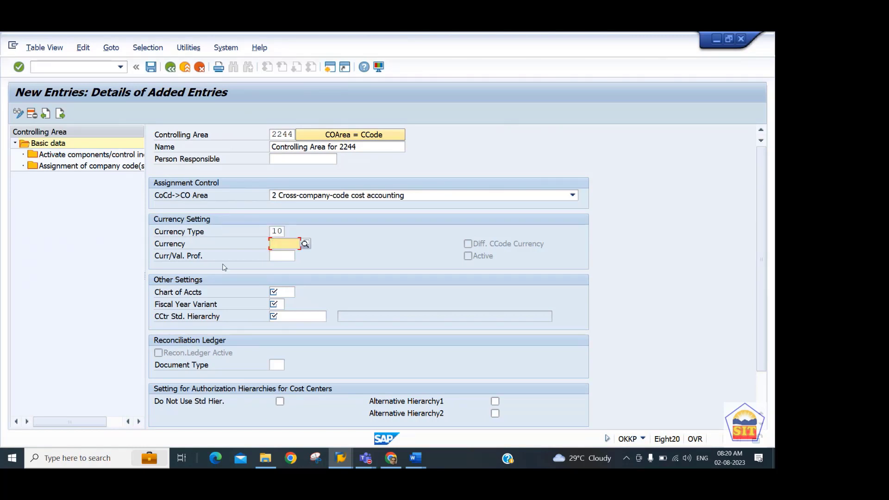
text(usd)
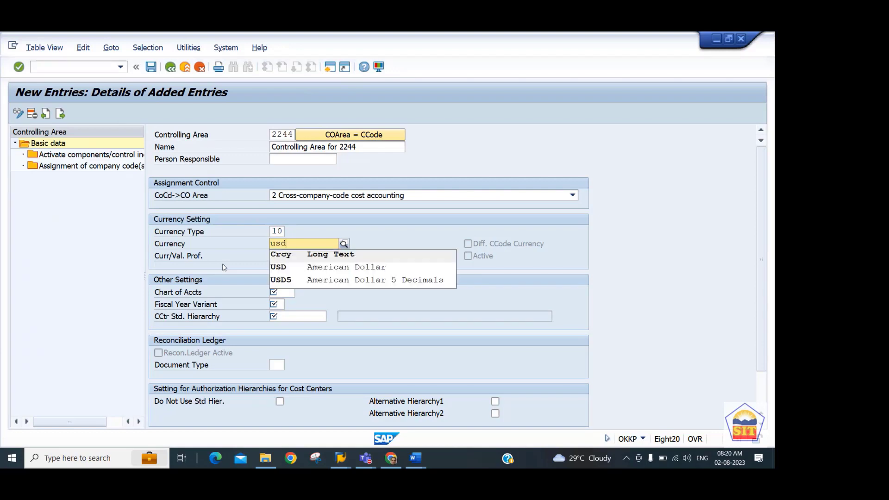
key(Down)
key(Return)
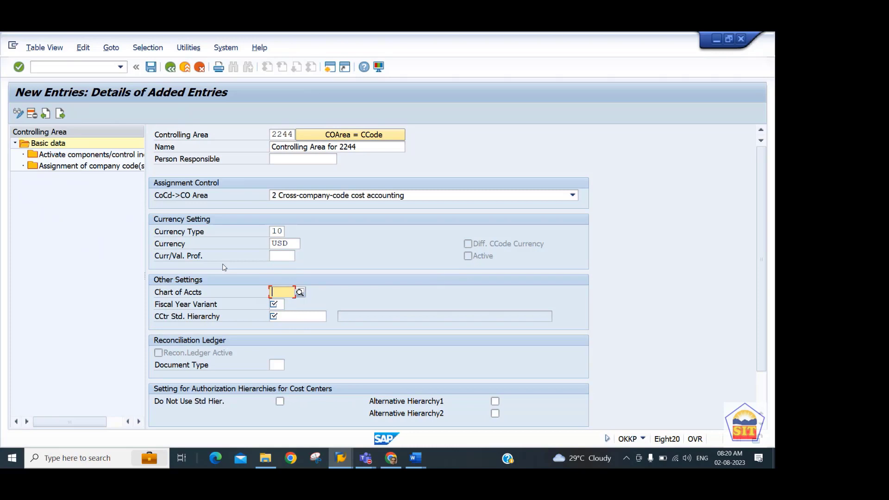
Set the chart of accounts to 2244 and the fiscal year variant to K4
text(2244)
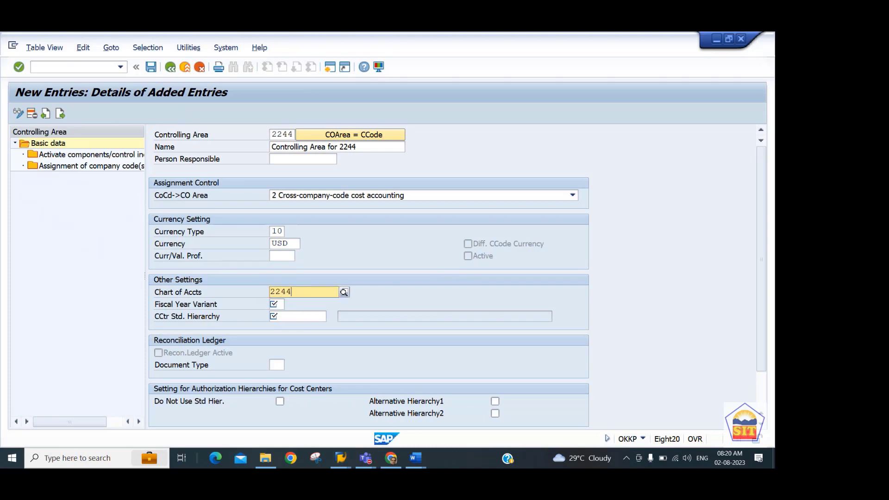
key(Down)
key(Tab)
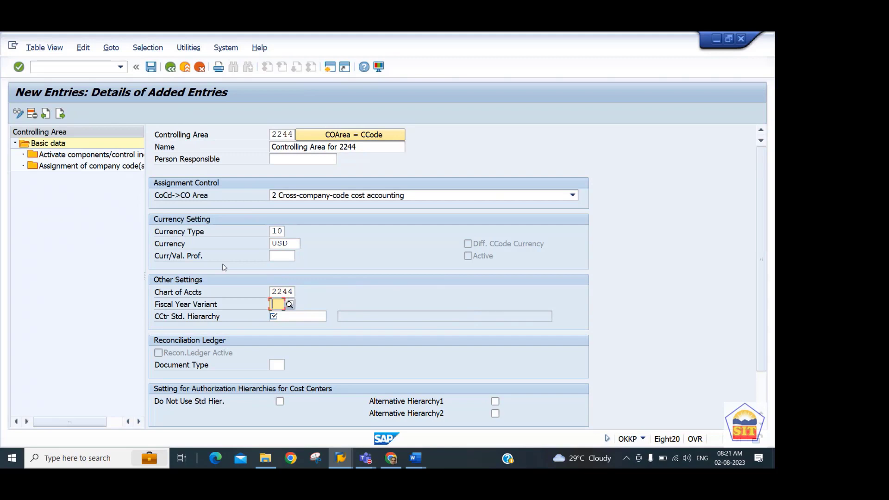
text(k4)
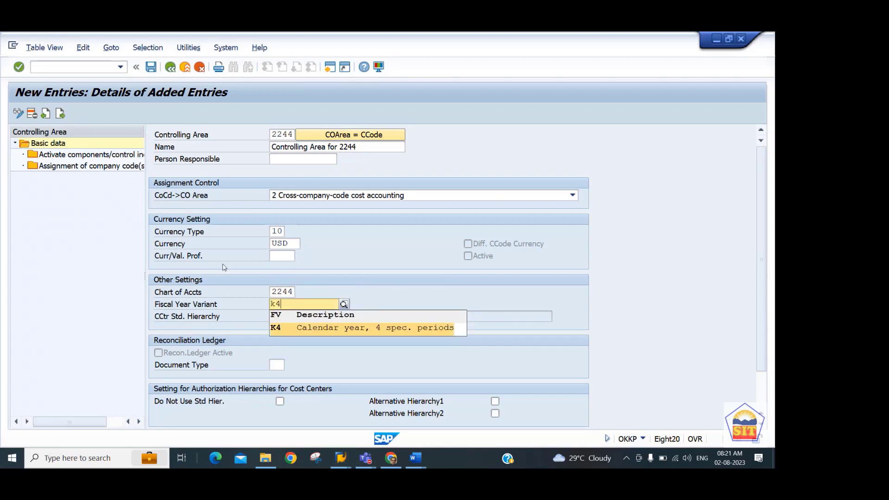
key(Tab)
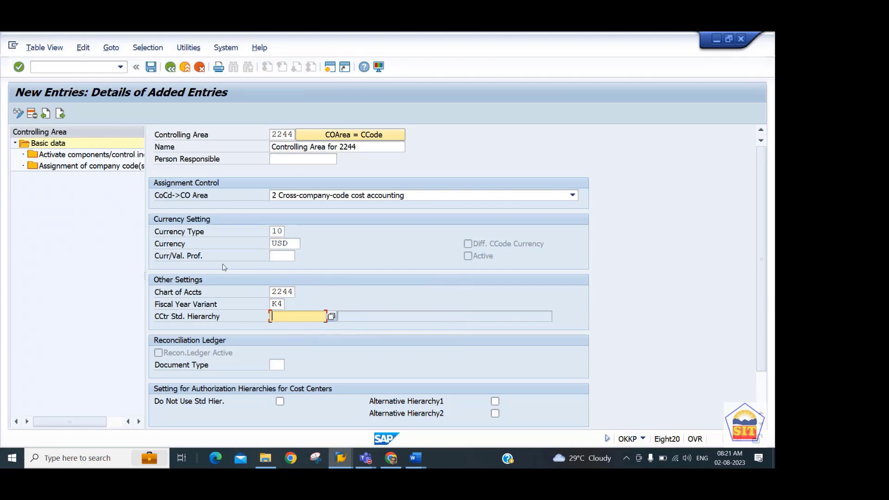
Enter H_2244 as the cost center standard hierarchy and agree to create it as a standard hierarchy
text(h_2244)
key(Return)
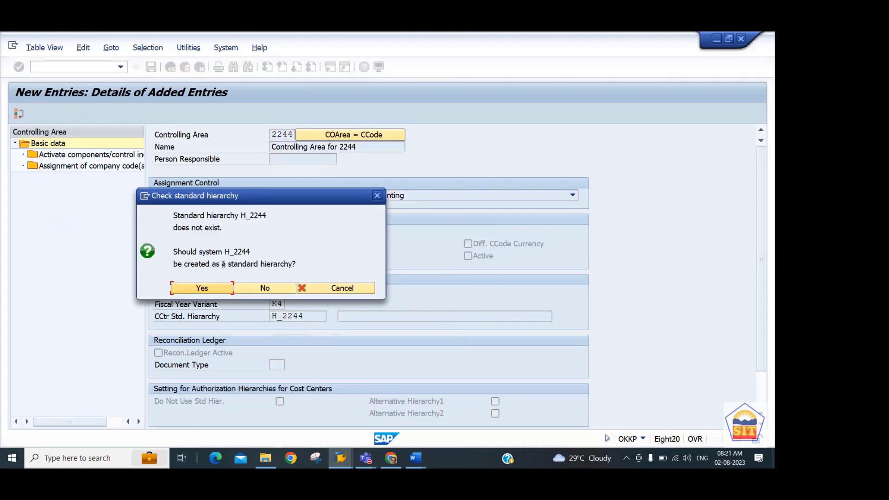
click(189, 289)
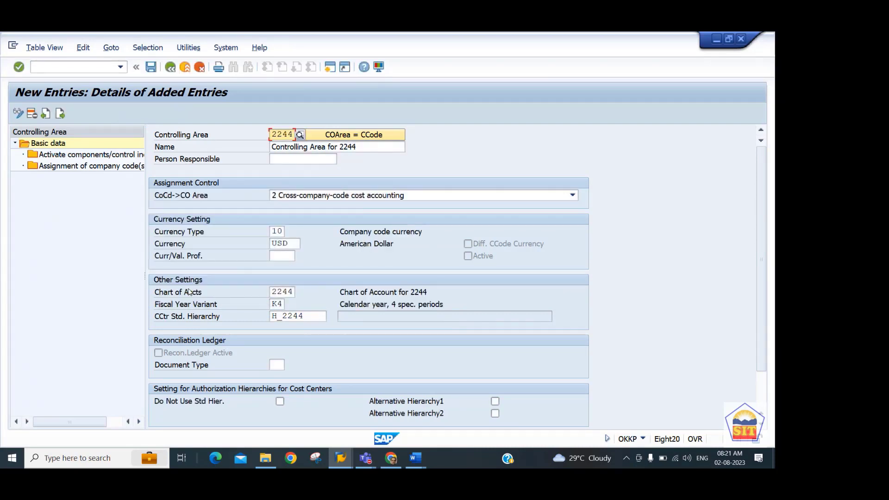
Save the new controlling area with its standard hierarchy under the proposed customizing request EY8K900020
key(Return)
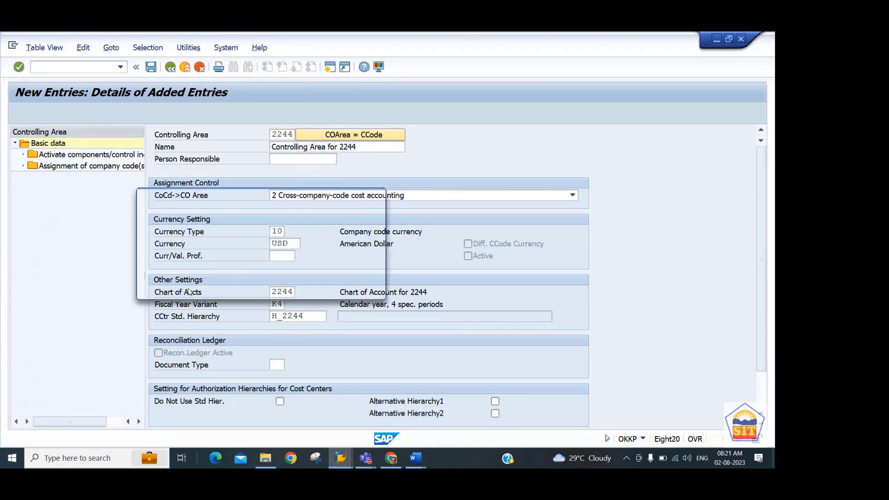
click(189, 289)
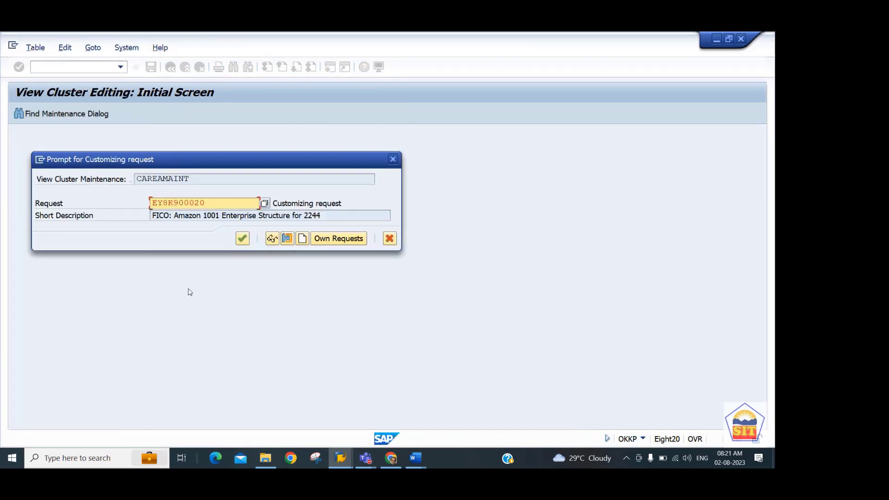
key(Return)
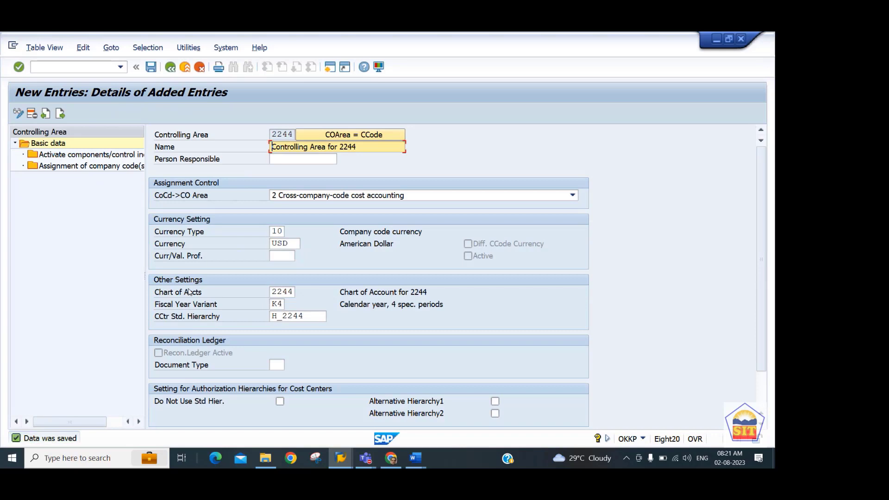
Assign company code 2244 to controlling area 2244 and save the assignment
double_click(67, 166)
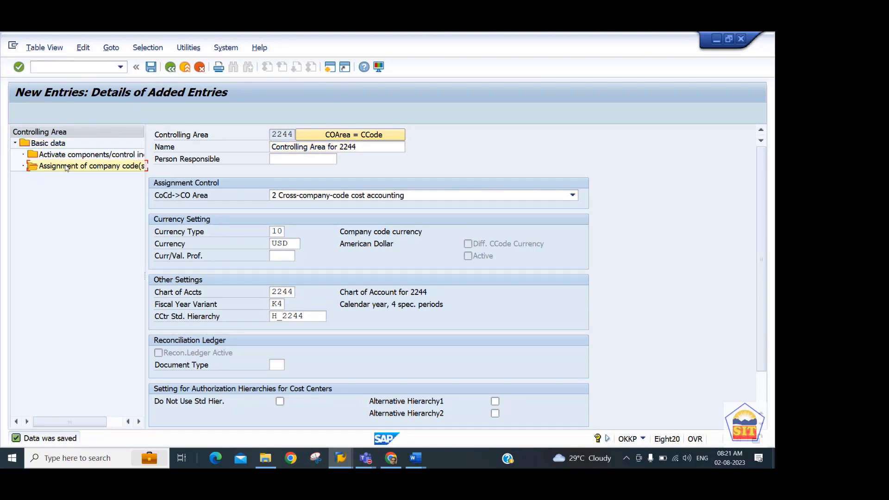
click(51, 114)
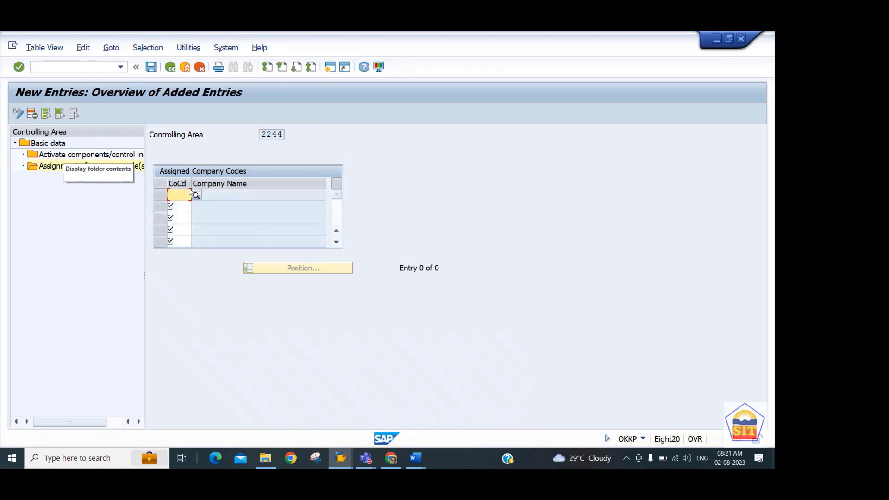
text(2244)
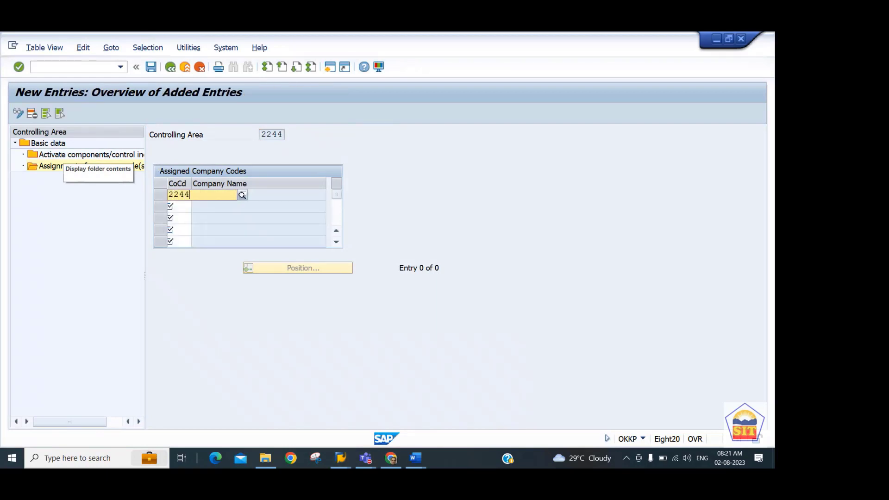
key(Return)
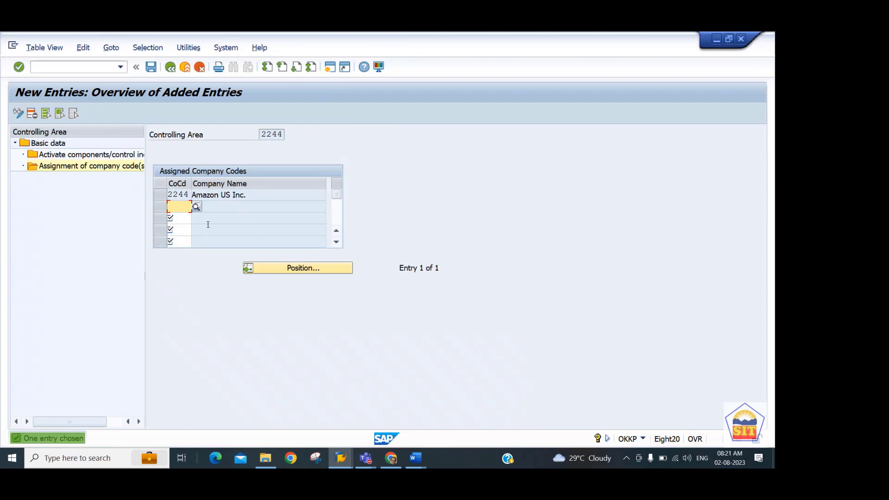
key(ctrl+s)
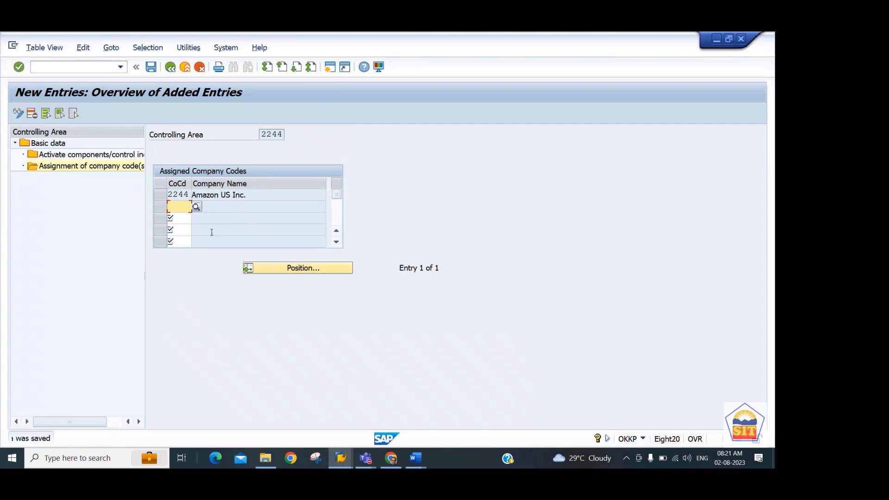
Create a new activate components/control indicators entry for controlling area 2244 starting in fiscal year 2023
click(68, 156)
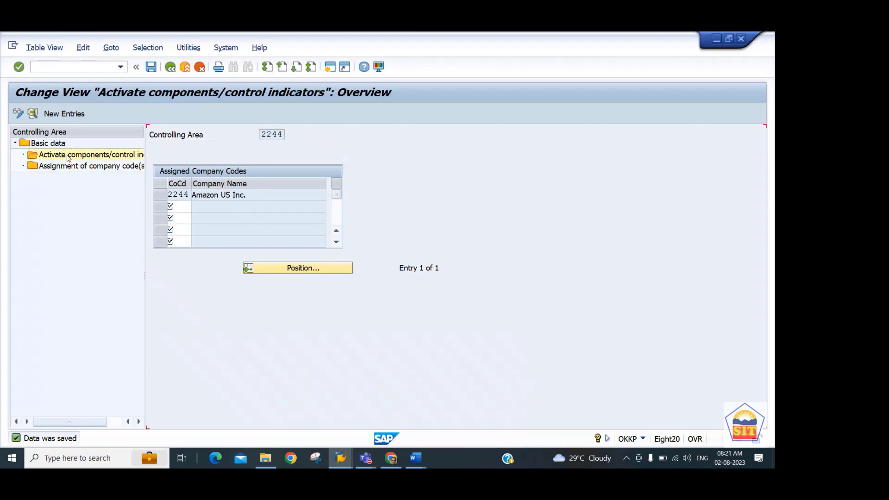
click(65, 114)
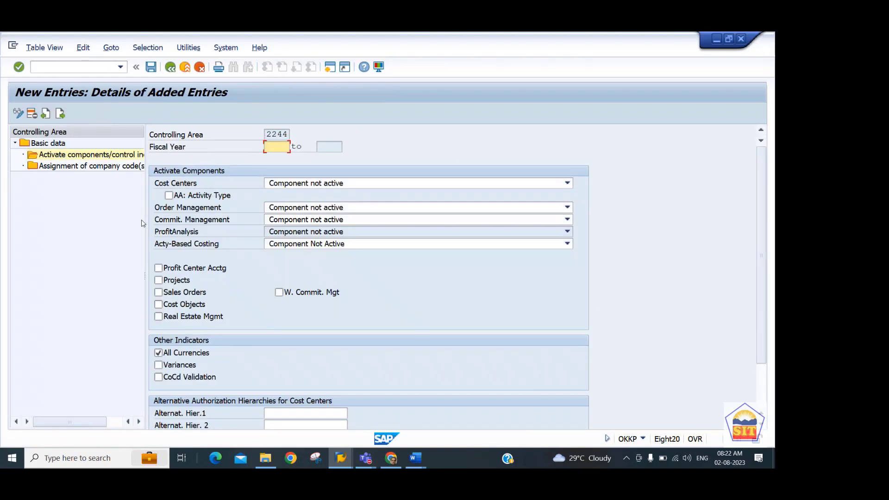
text(2023)
key(Return)
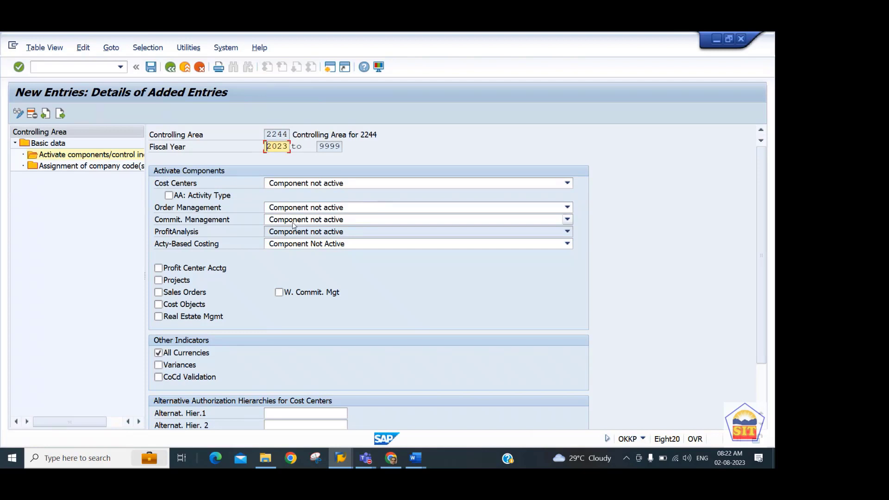
Set both Cost Centers and Order Management to 1 Component active
click(300, 184)
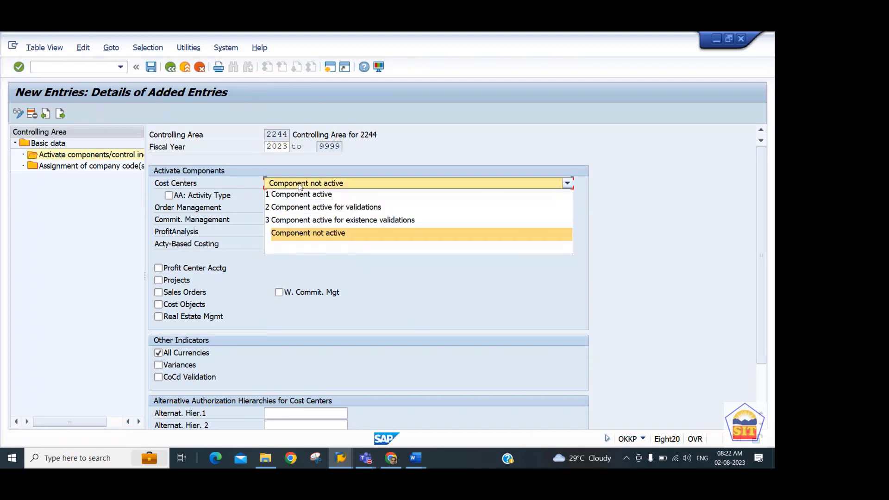
click(297, 194)
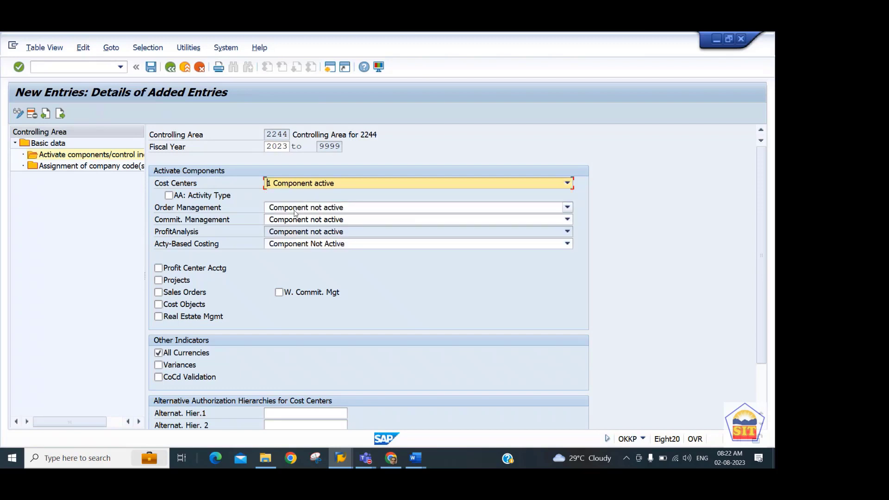
click(295, 209)
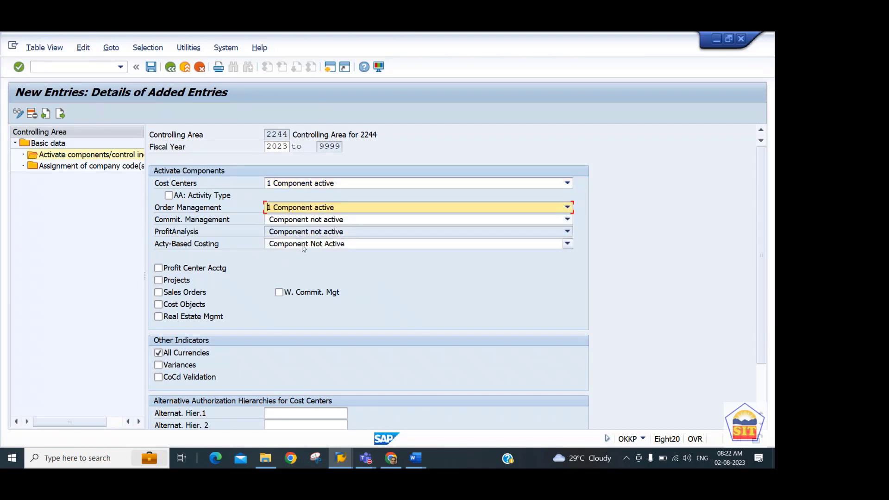
Activate Profit Center Acctg, Projects, Sales Orders and Cost Objects, and save the control indicators, accepting the transport information
click(179, 271)
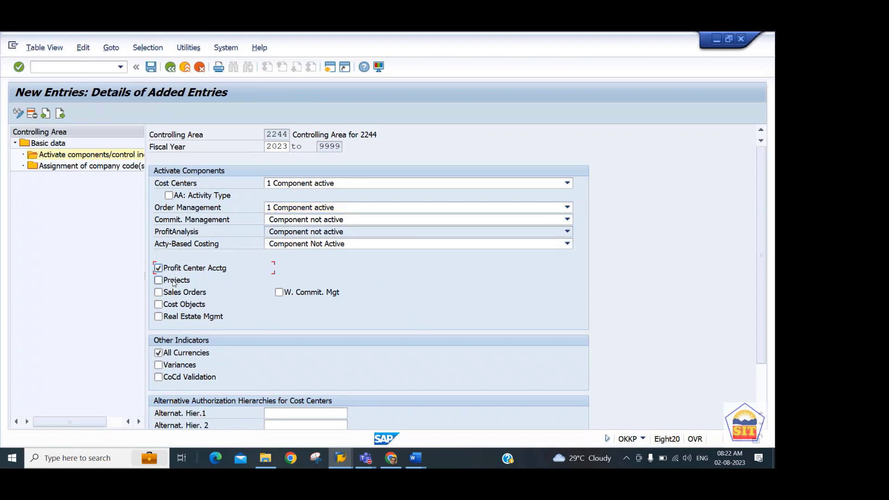
click(175, 281)
click(175, 293)
click(175, 304)
key(F3)
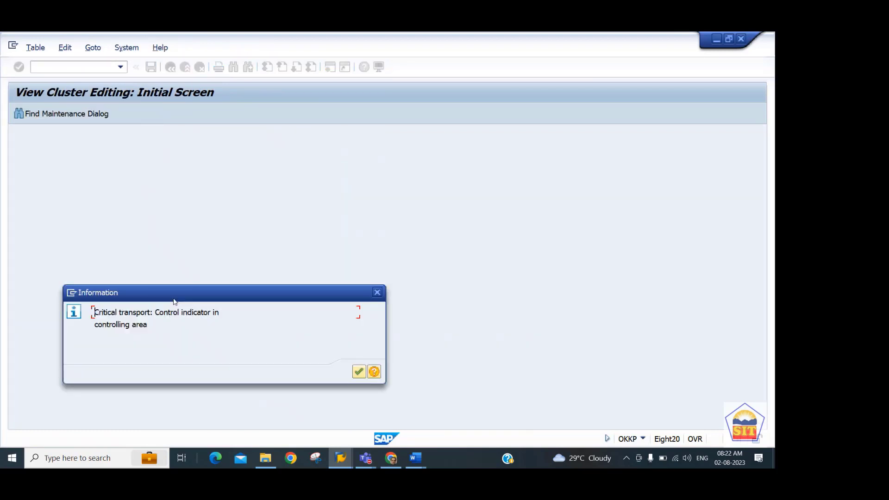
key(Return)
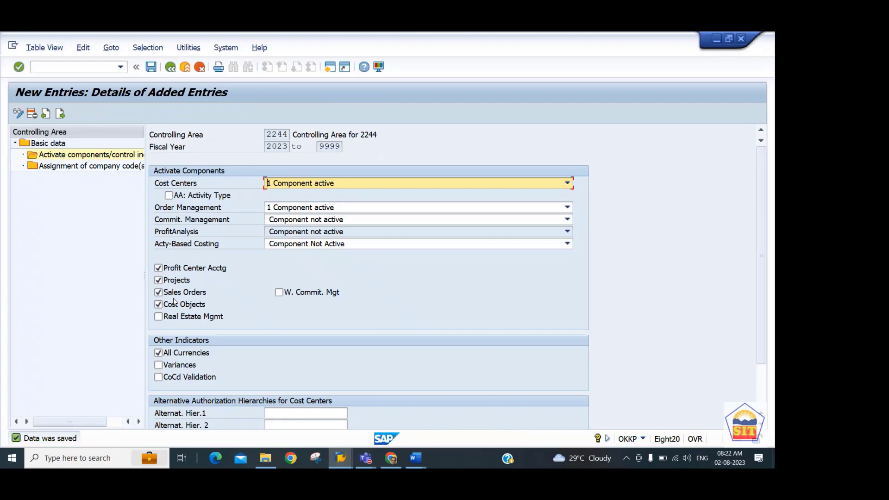
Switch to the SAP Controlling document in Word and review Step 2 on maintaining number ranges for controlling documents
click(416, 457)
mouse_move(387, 427)
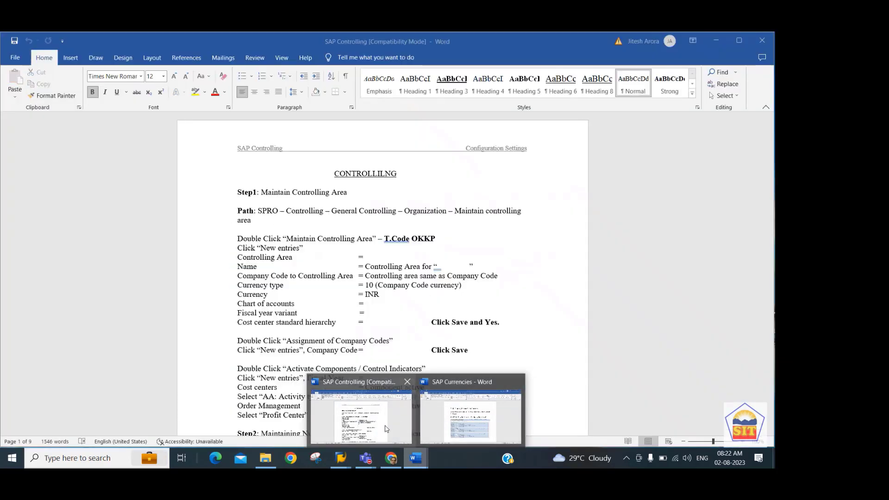
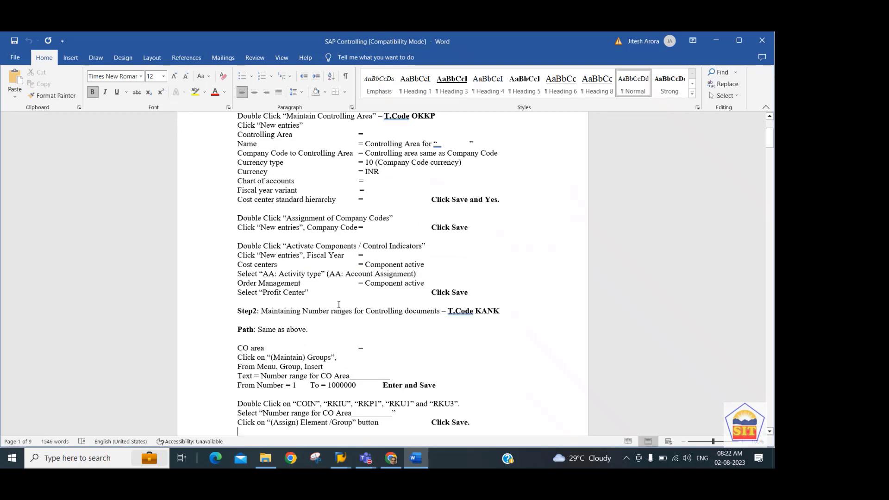
scroll(338, 304, down, 1)
scroll(338, 304, down, 6)
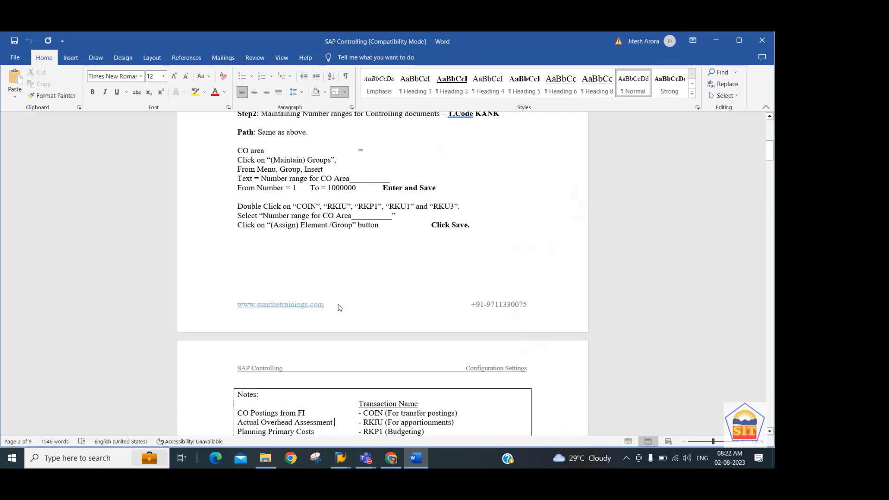
key(Up)
key(Up)
key(Up)
key(Up)
key(Up)
key(Up)
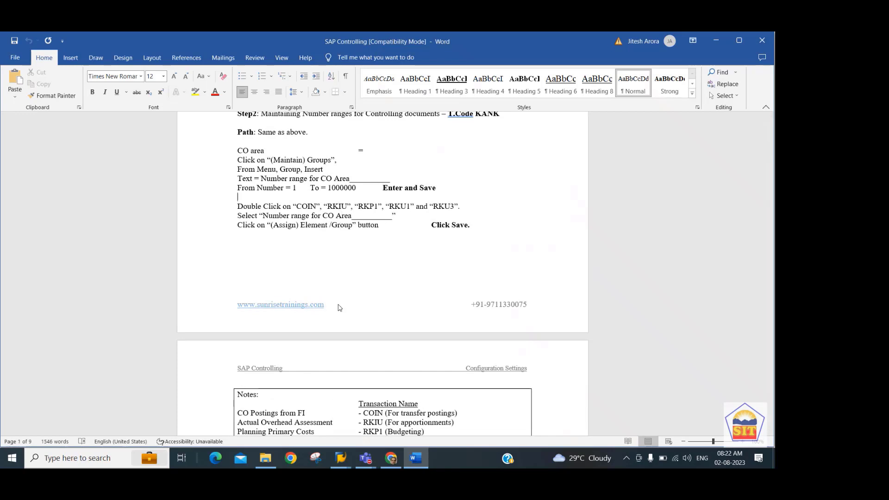
key(Up)
key(Up)
key(Up)
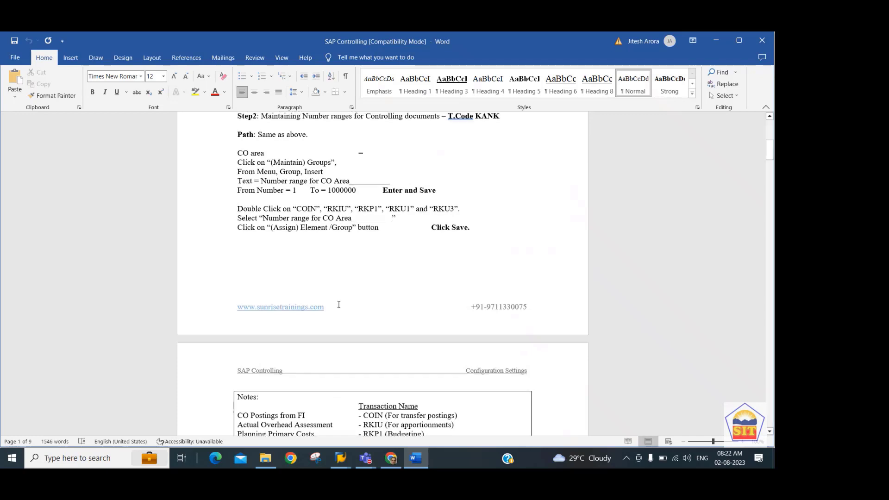
key(Up)
key(Up)
Switch back to SAP and open transaction KANK for CO document number range maintenance
key(alt+Tab)
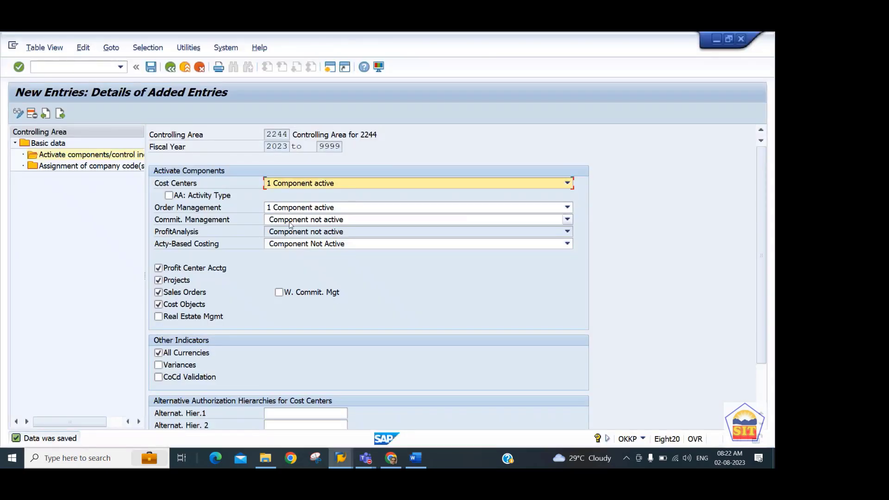
click(77, 71)
text(/nkank)
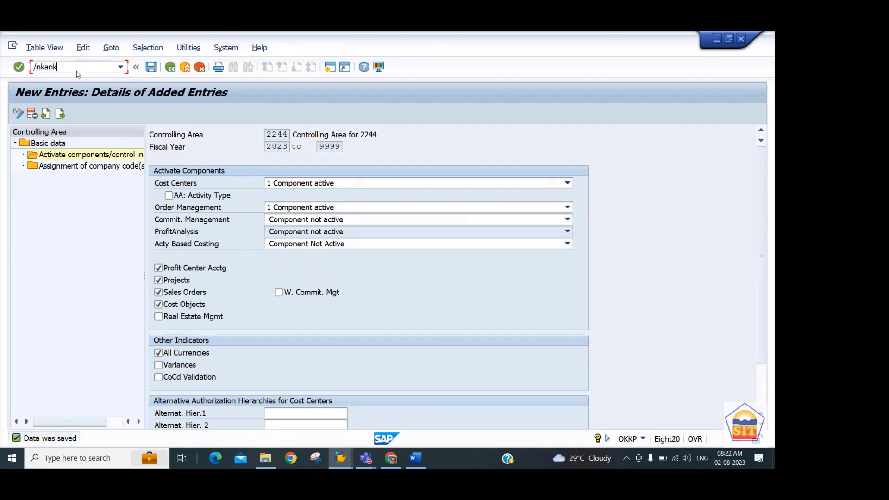
key(Return)
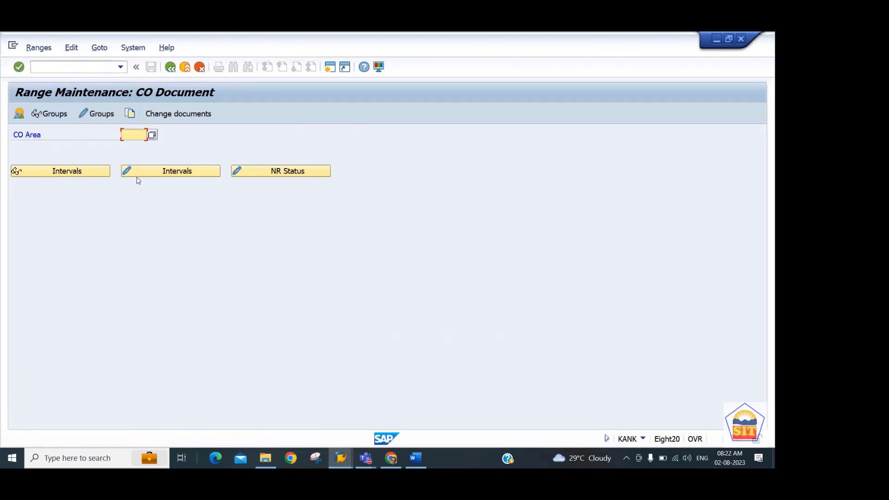
Copy the CO document number ranges from CO area 0001 to 2244 and accept the interval transport notice
click(131, 116)
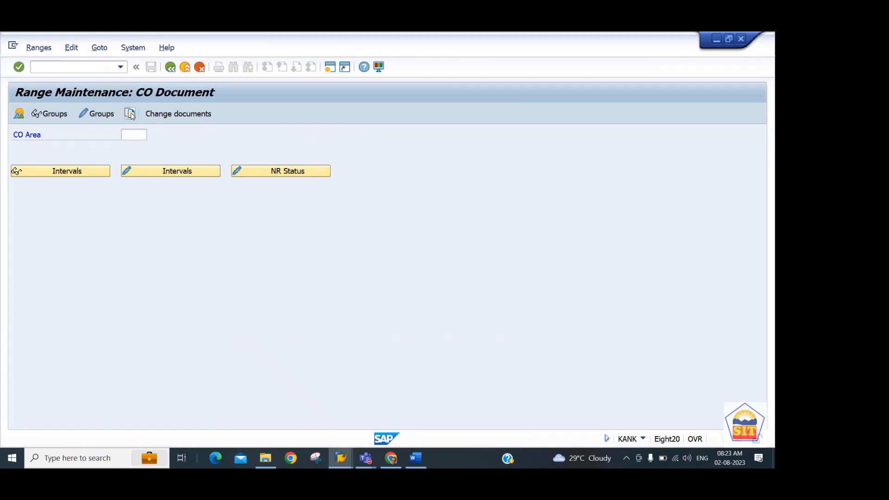
text(00)
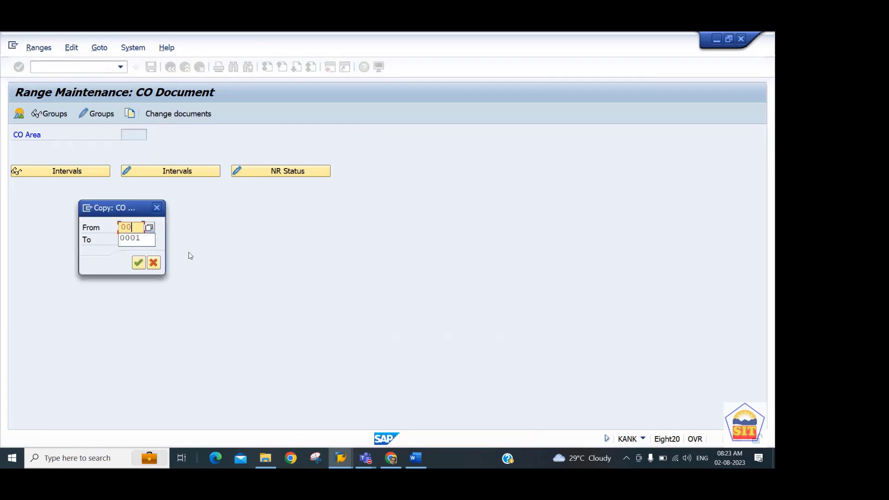
text(01)
key(Tab)
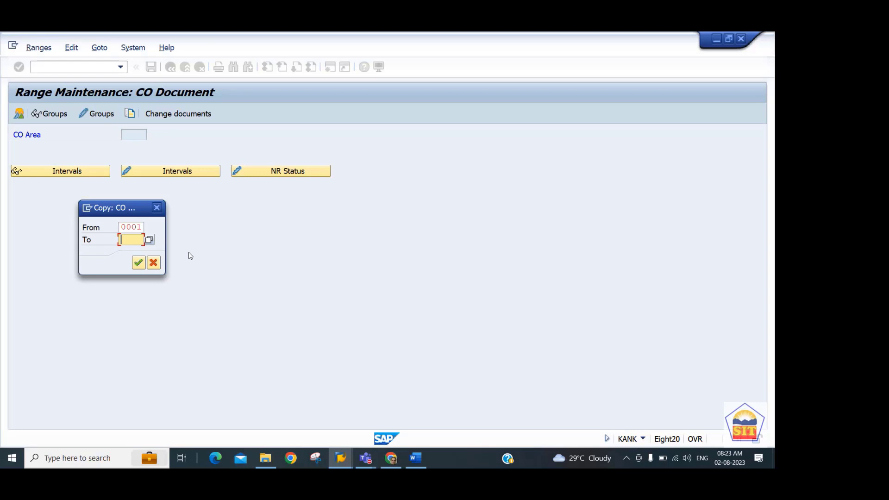
text(2244)
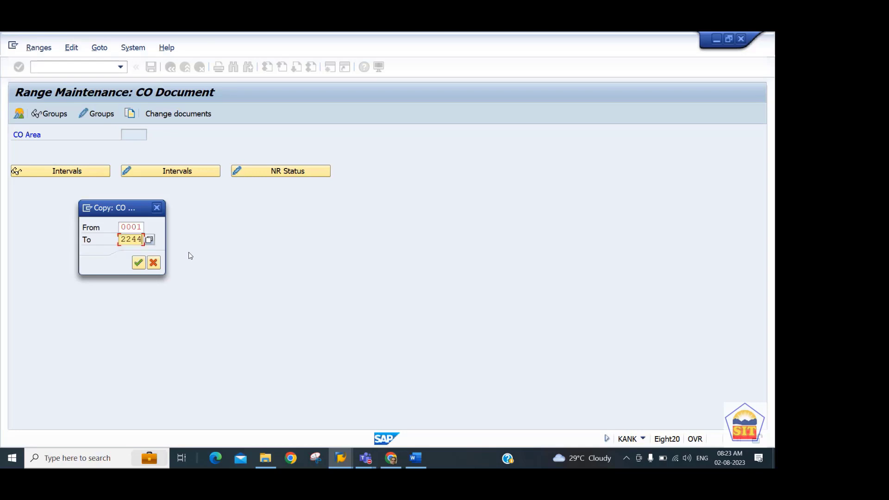
key(Return)
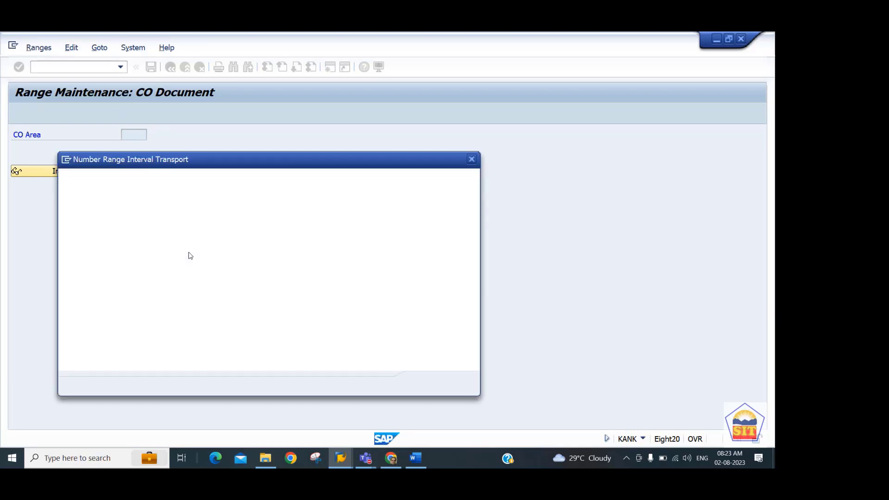
key(Return)
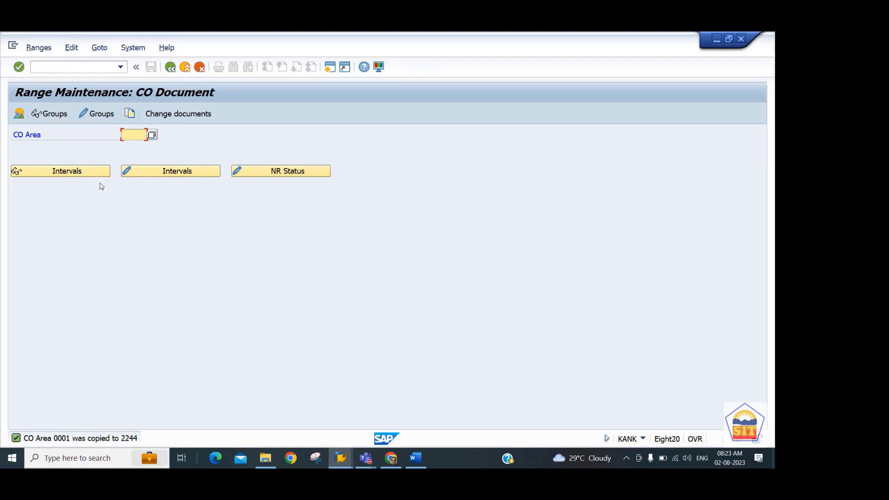
Display the number range intervals of CO area 2244, check them through the last entry and return to the initial screen
text(2244)
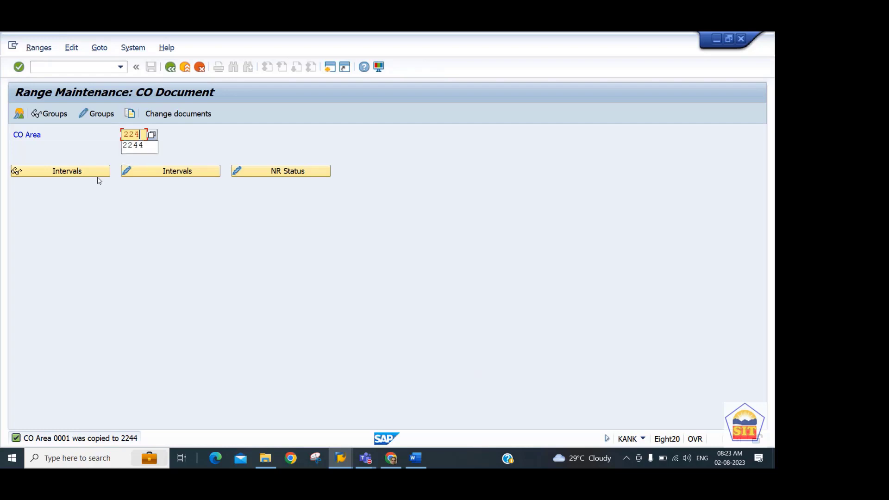
click(72, 172)
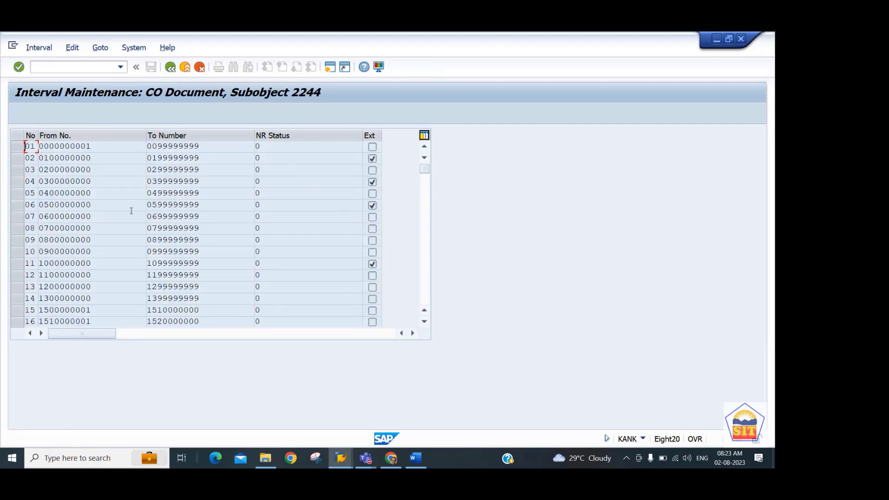
click(425, 283)
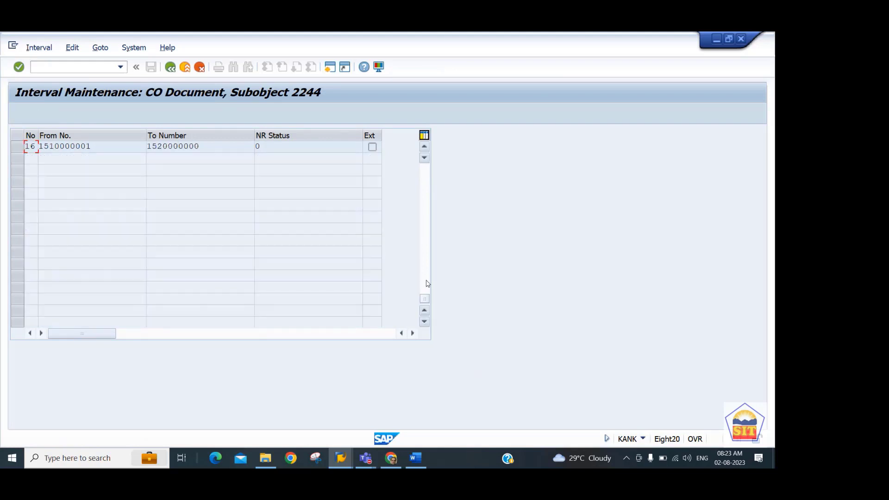
click(170, 67)
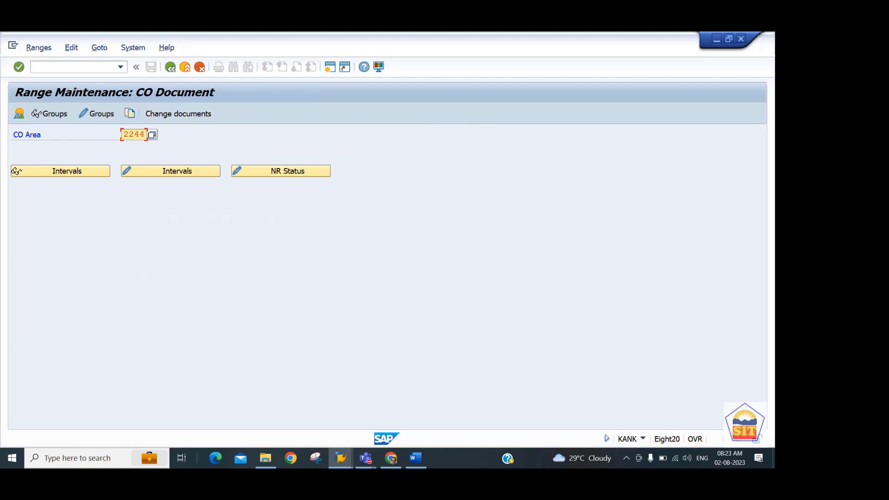
Switch to the SAP Controlling document in Word and read past the transaction notes to Step 3 on maintaining versions
click(417, 458)
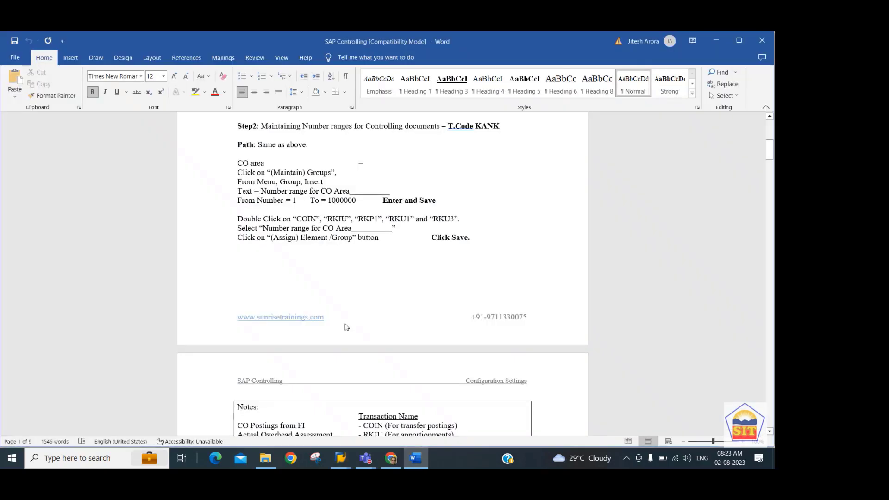
key(Down)
key(Down)
key(Down)
key(Down)
key(Down)
key(Down)
key(Down)
key(Down)
key(Down)
key(Down)
key(Down)
key(Down)
key(Down)
key(Down)
key(Down)
key(Down)
key(Down)
key(Down)
key(Down)
key(Down)
key(Down)
key(Down)
key(Down)
key(Down)
key(Down)
key(Down)
key(Down)
key(Down)
key(Down)
key(Down)
key(Down)
key(Down)
key(Down)
key(Down)
key(Down)
key(Down)
key(Down)
key(Down)
key(Down)
key(Down)
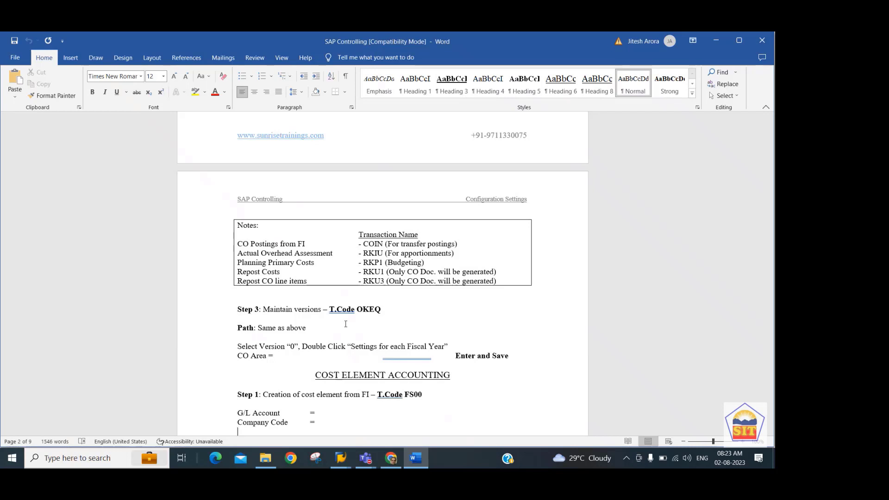
Copy the transaction code OKEQ from the Step 3 Maintain versions heading
key(Up)
key(Up)
key(Up)
key(Up)
key(Up)
key(Up)
key(Up)
key(Up)
key(Up)
key(Up)
key(Up)
key(Up)
key(Up)
key(End)
key(shift+Left)
key(shift+Left)
key(shift+Left)
key(shift+Left)
key(ctrl+c)
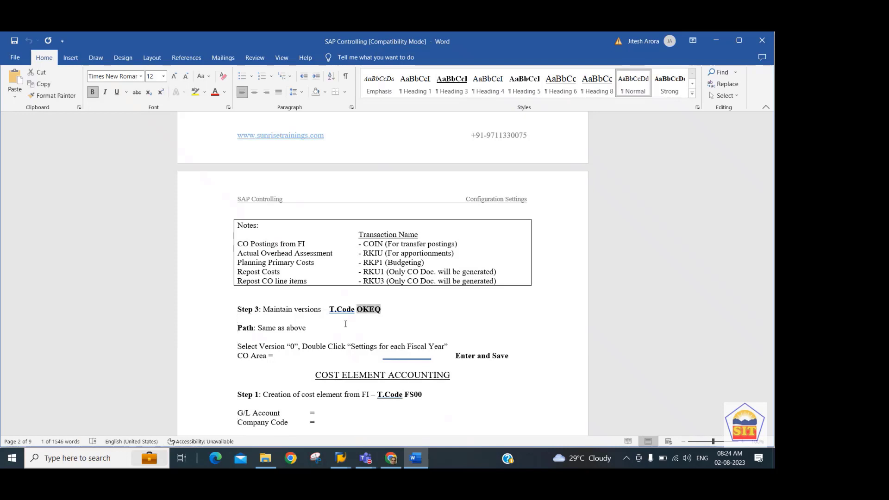
Switch to SAP and start transaction OKEQ for version maintenance from the CO document range screen
key(alt+Tab)
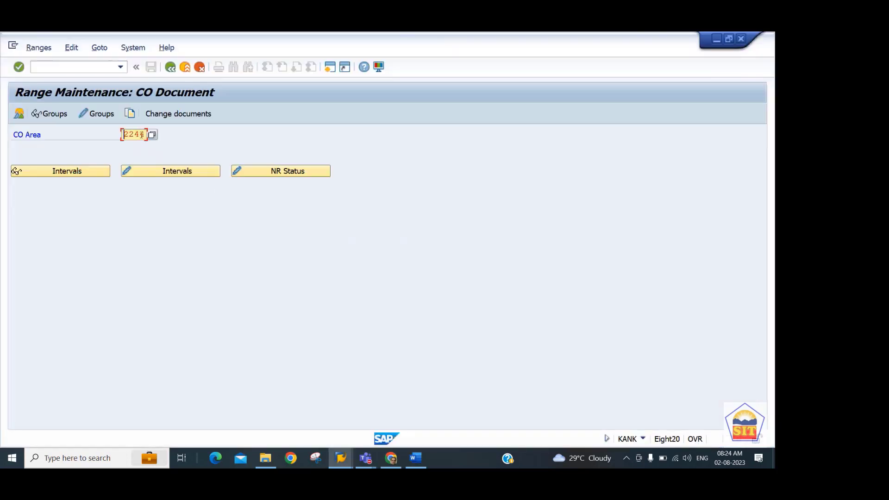
click(45, 67)
text(/n)
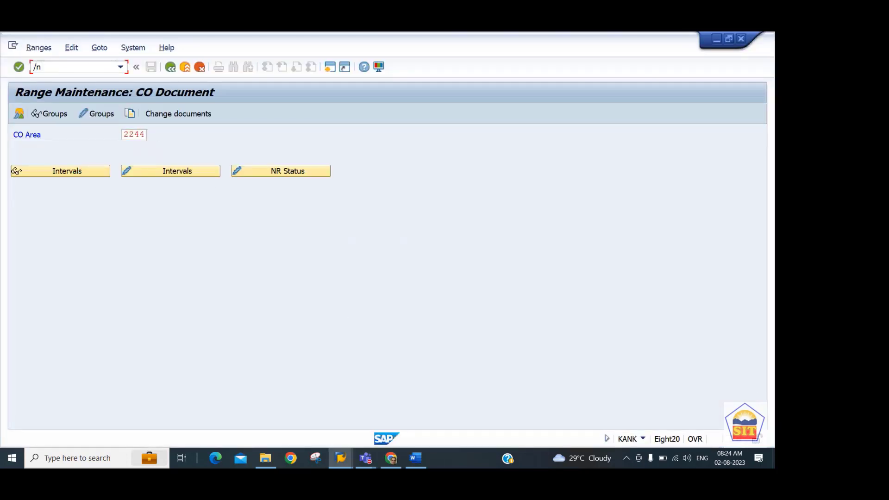
key(ctrl+v)
key(Return)
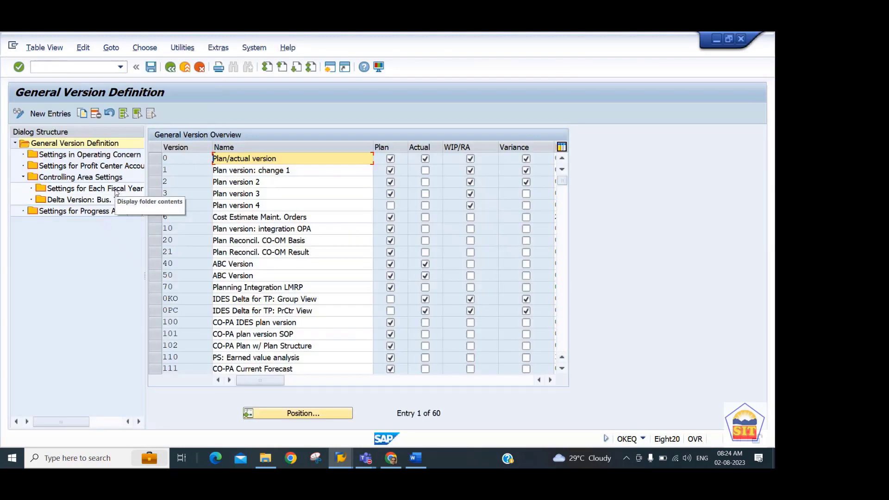
Open the settings for each fiscal year of version 0 for controlling area 2244
click(156, 163)
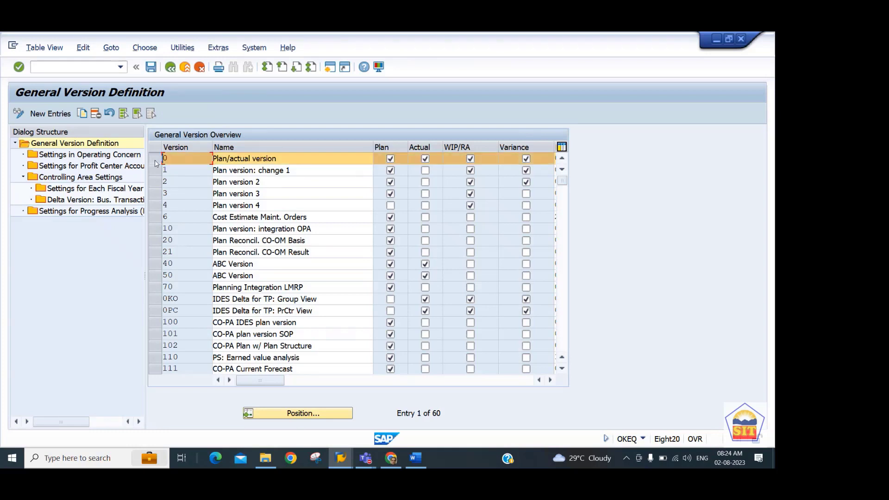
click(80, 192)
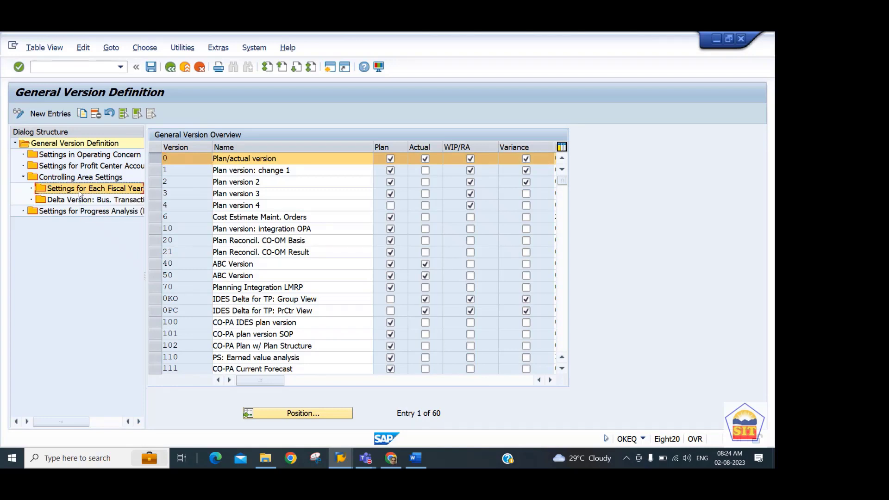
double_click(79, 192)
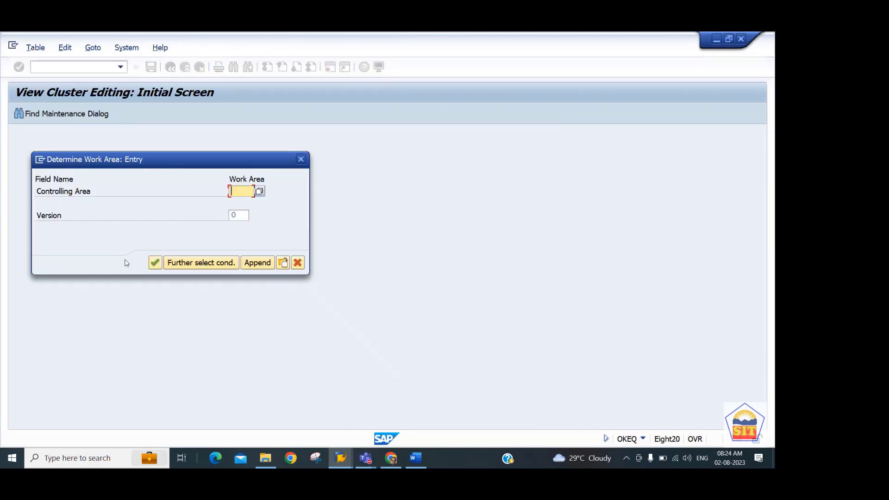
text(2244)
key(Tab)
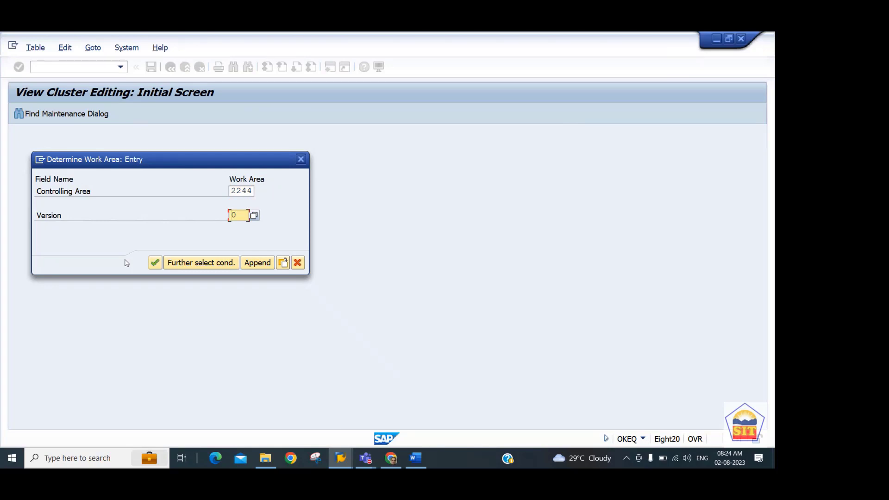
key(Return)
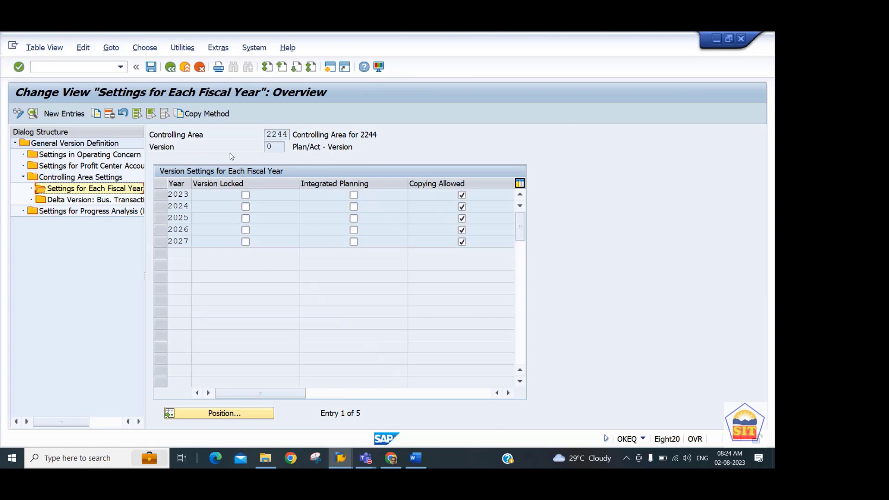
Copy the 2027 fiscal year entry as 2028 and save the version settings
click(160, 245)
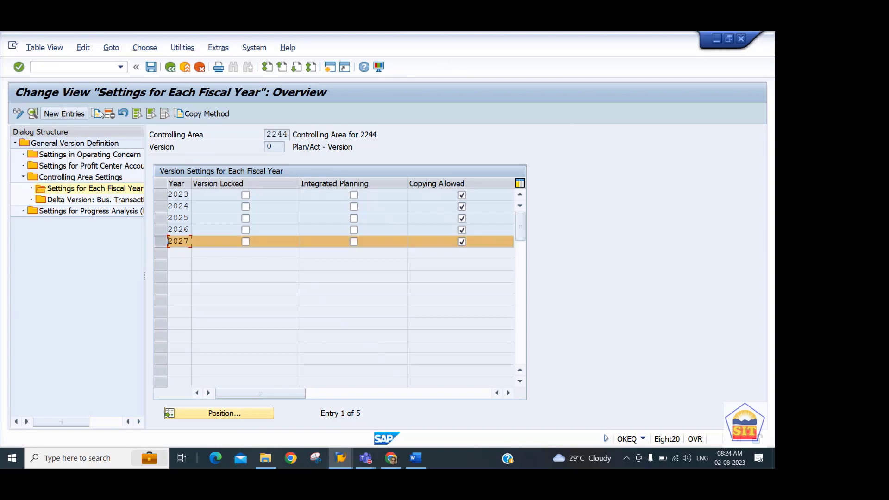
click(97, 115)
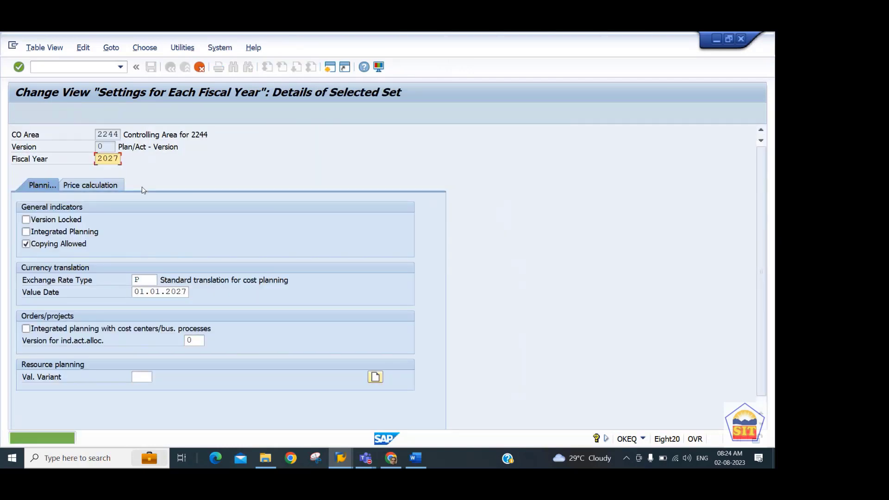
key(Right)
key(Right)
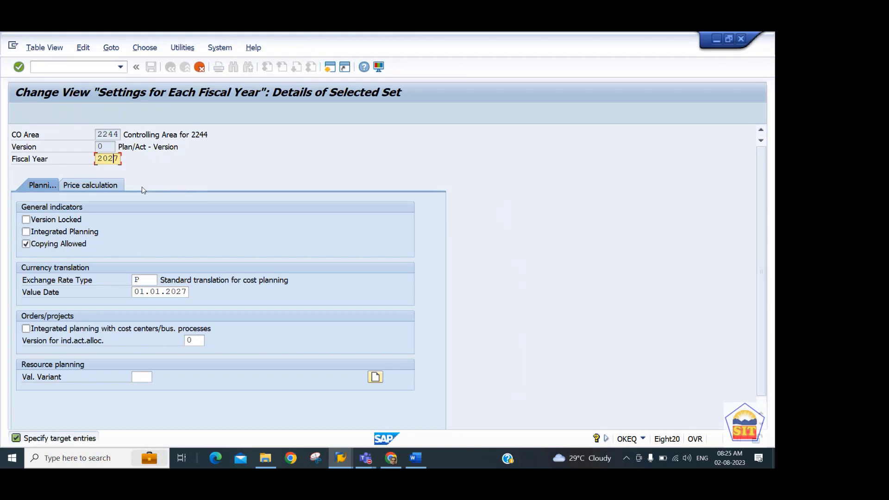
text(8)
key(Return)
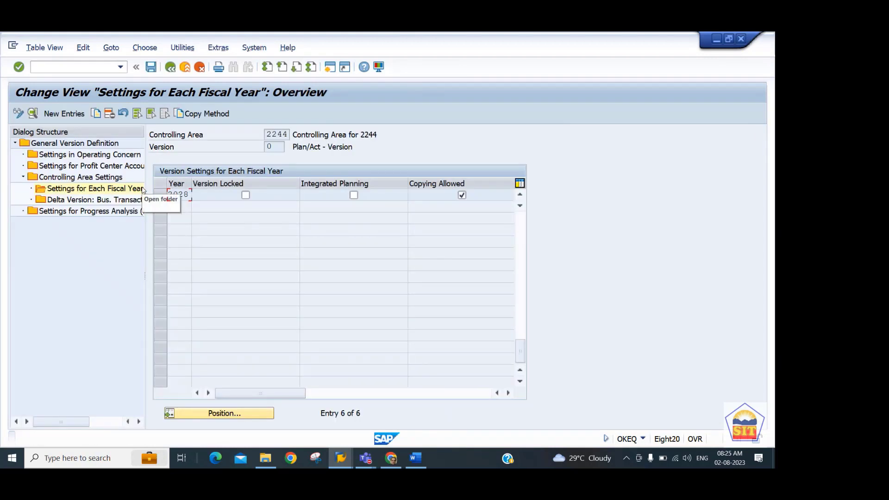
click(521, 226)
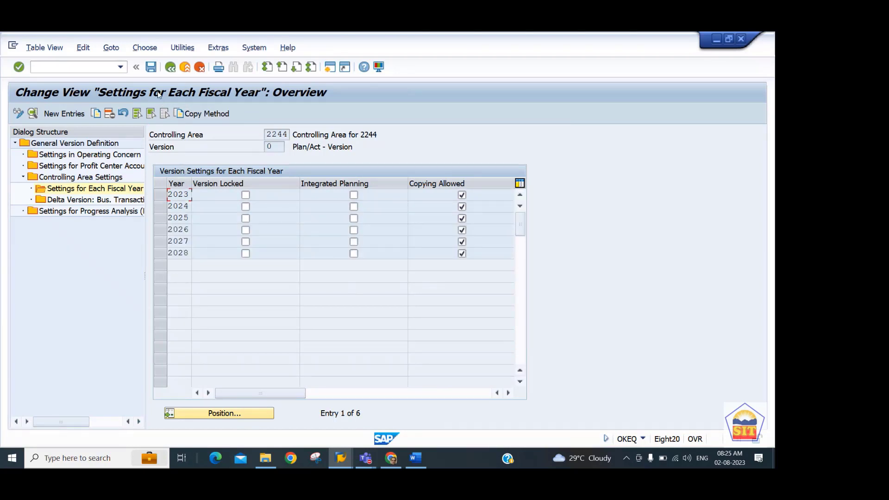
click(151, 67)
key(Return)
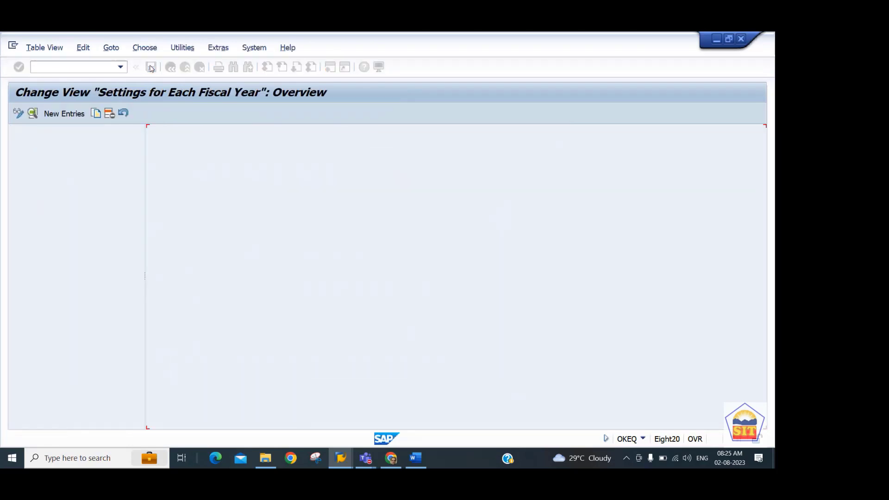
Switch to the SAP Controlling document in Word and read the Cost Element Accounting section up to Step 3
key(alt+Tab)
key(Down)
key(Down)
key(Down)
key(Down)
key(Down)
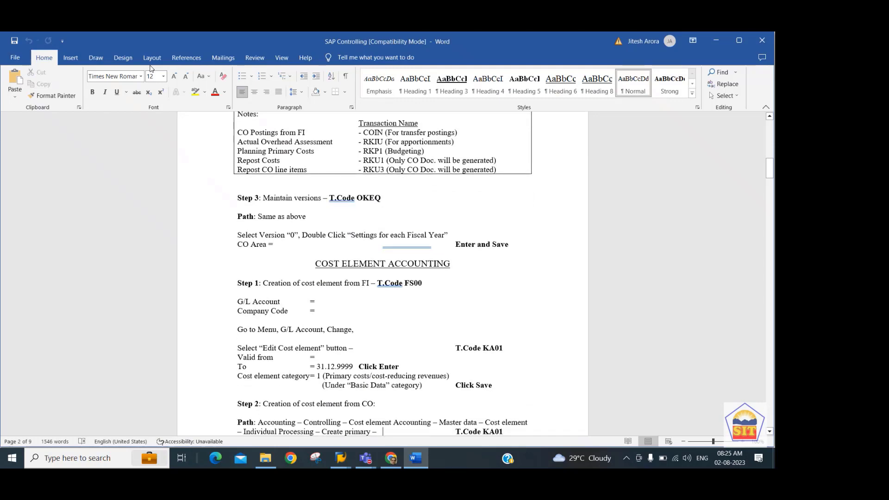
key(alt+Tab)
key(Down)
key(Down)
key(Down)
key(Down)
key(Down)
key(Down)
key(Down)
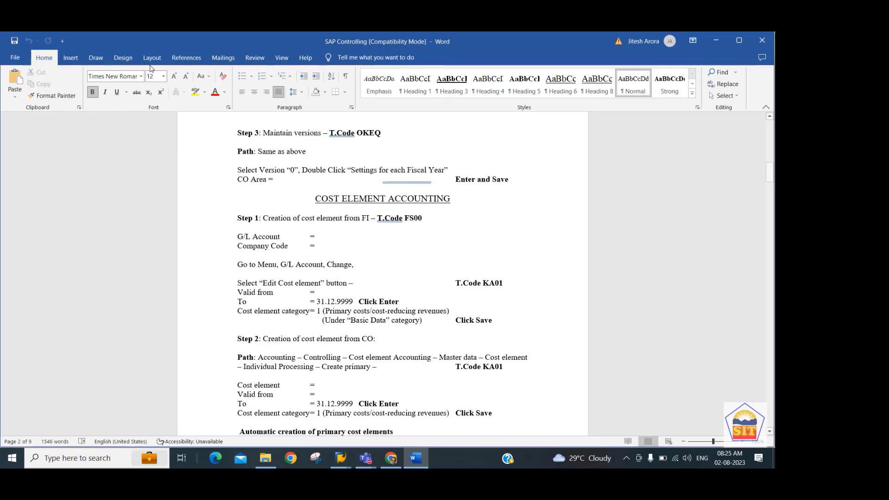
key(Down)
key(Down)
key(Down)
key(Down)
key(Down)
key(Down)
key(Down)
key(Down)
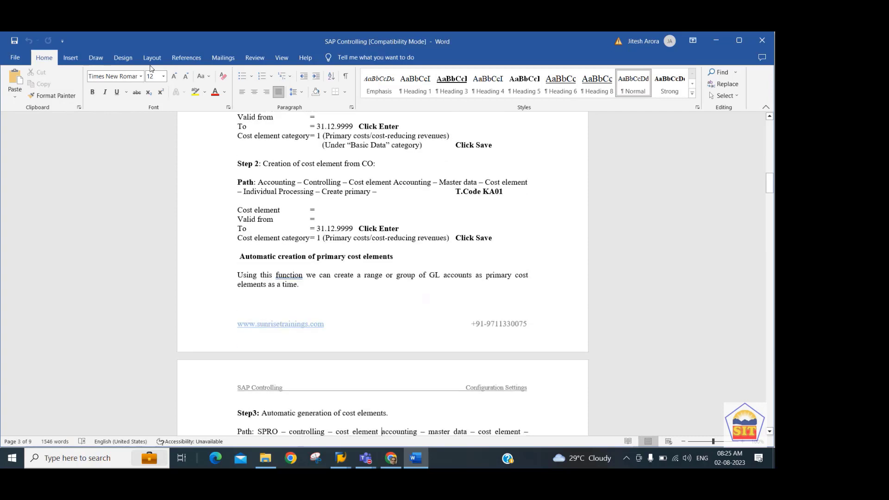
Return to Step 1 of Cost Element Accounting and read the instructions for creating a cost element from FI
key(Up)
key(Up)
key(Up)
key(Up)
key(Up)
key(Up)
key(Up)
key(Up)
key(Up)
key(Up)
key(Up)
key(Up)
key(Up)
key(Up)
key(Up)
key(Up)
key(Up)
key(Up)
key(Up)
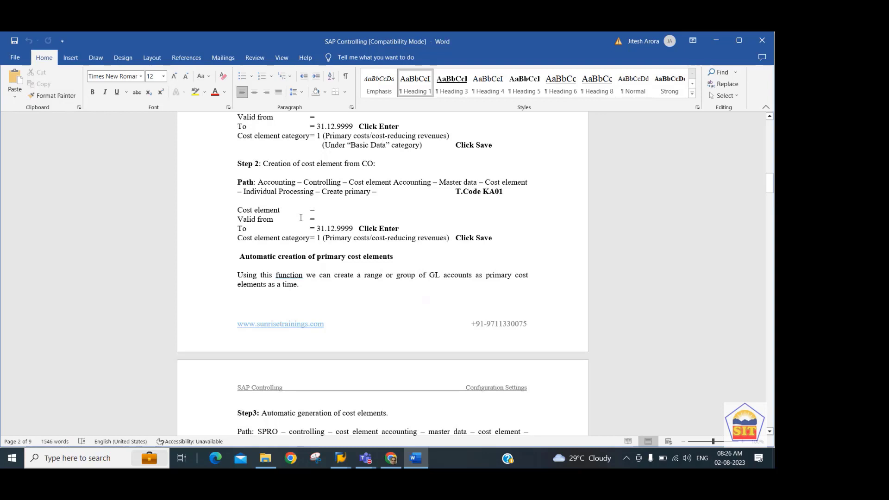
key(Down)
scroll(300, 217, up, 3)
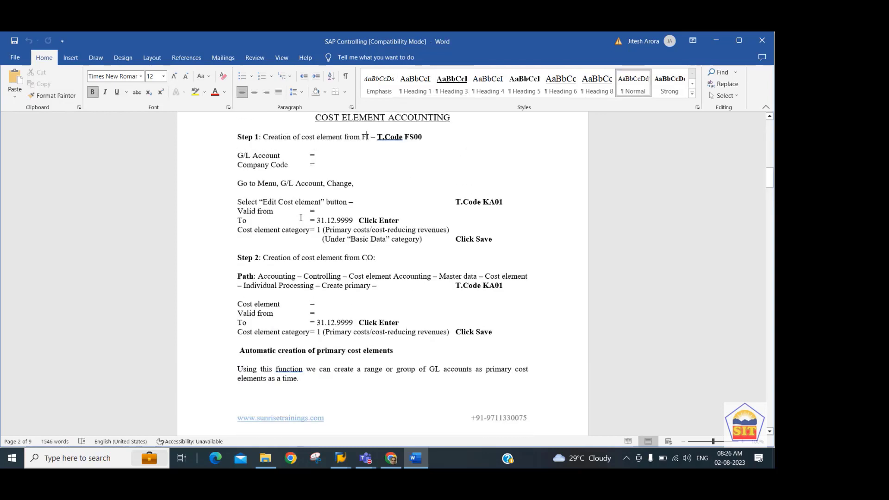
key(Down)
key(Down)
key(Down)
key(Up)
key(Up)
key(Down)
key(Down)
key(Down)
key(Down)
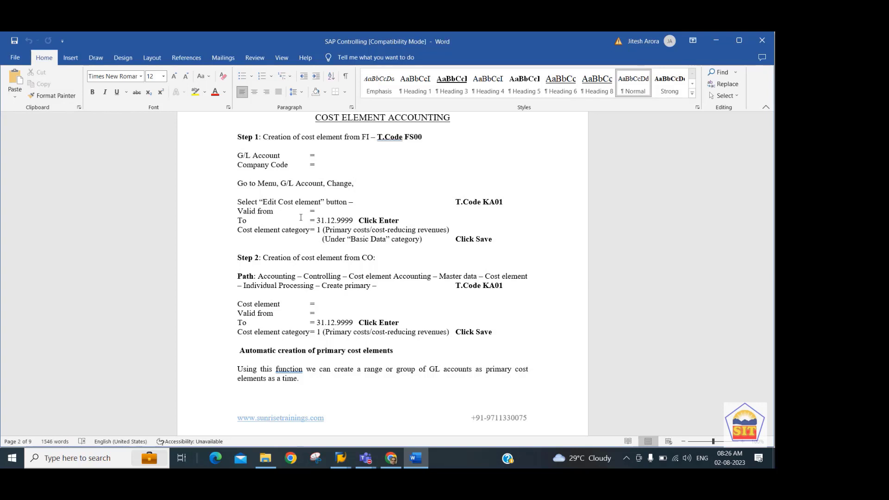
Read Step 2 on creating cost elements from CO and the notes on automatic creation, then go back up to Step 1
key(Down)
key(Down)
key(Down)
key(Down)
key(Down)
key(Down)
key(Down)
key(Down)
key(Down)
key(Down)
key(Down)
key(Down)
key(Down)
key(Down)
key(Down)
key(Down)
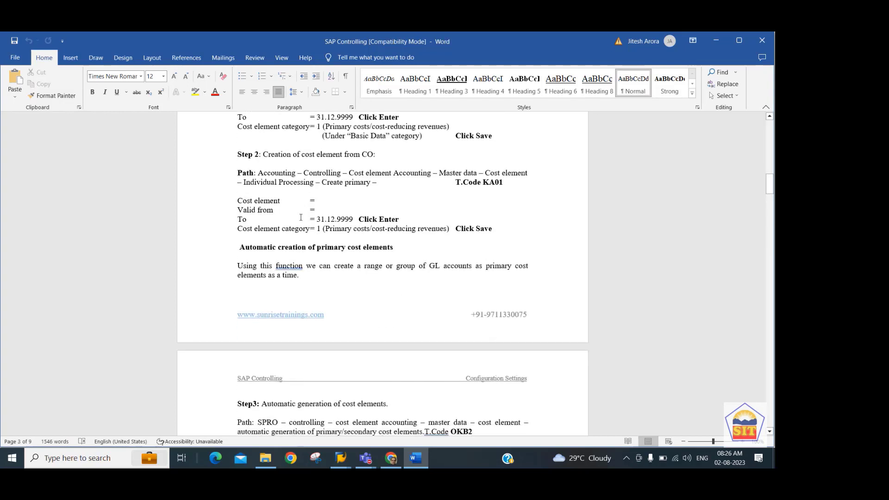
key(Up)
key(Up)
key(Up)
key(Up)
key(Up)
key(Up)
key(Up)
key(Up)
key(Up)
key(Up)
key(Up)
key(Up)
key(Up)
key(Up)
key(Up)
key(Up)
key(Up)
key(Up)
key(Up)
key(Up)
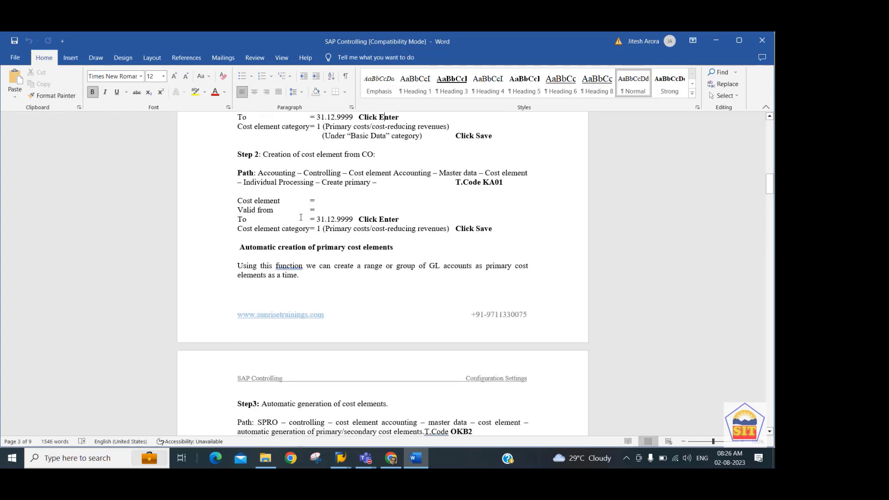
Switch to SAP and start transaction KA01 to create a cost element
key(alt+Tab)
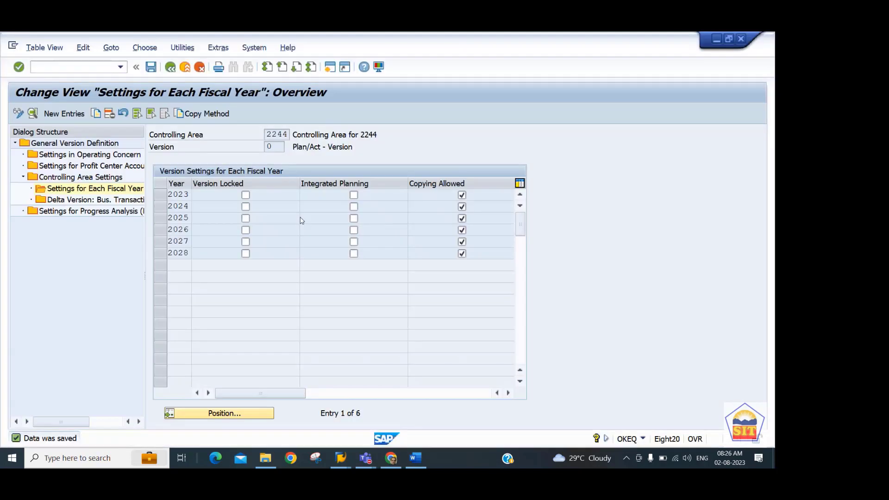
click(85, 69)
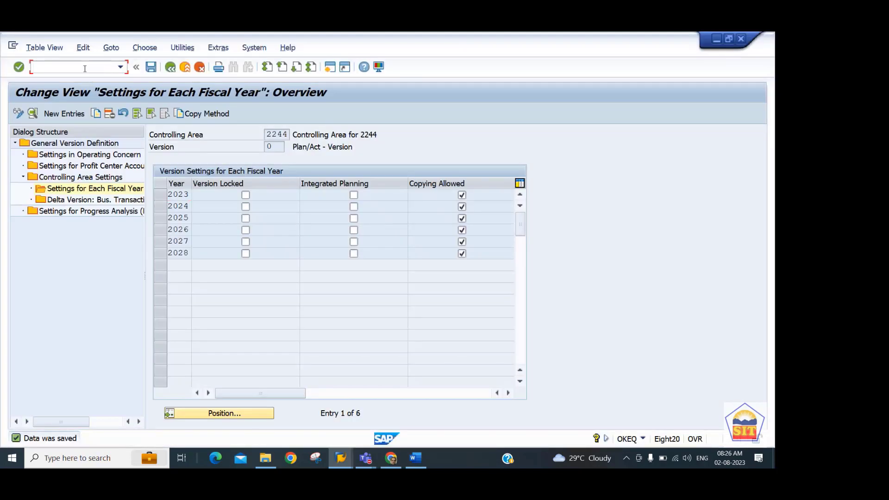
text(/nka01)
key(Return)
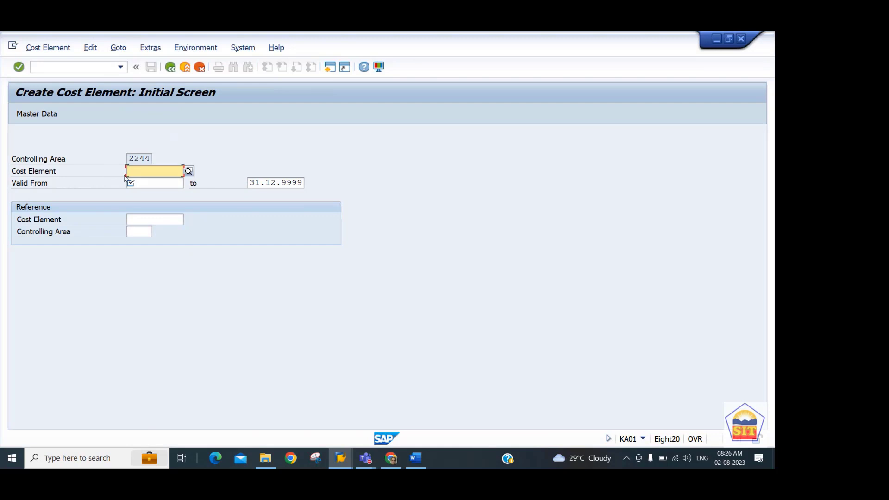
Enter cost element 400000 with the valid-from date 01.01.1900 and continue to its basic data
text(400100)
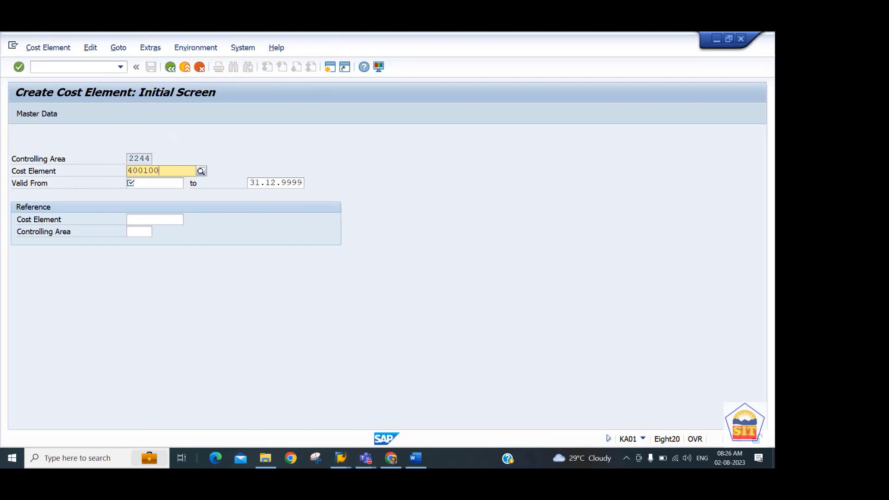
key(BackSpace)
key(BackSpace)
key(BackSpace)
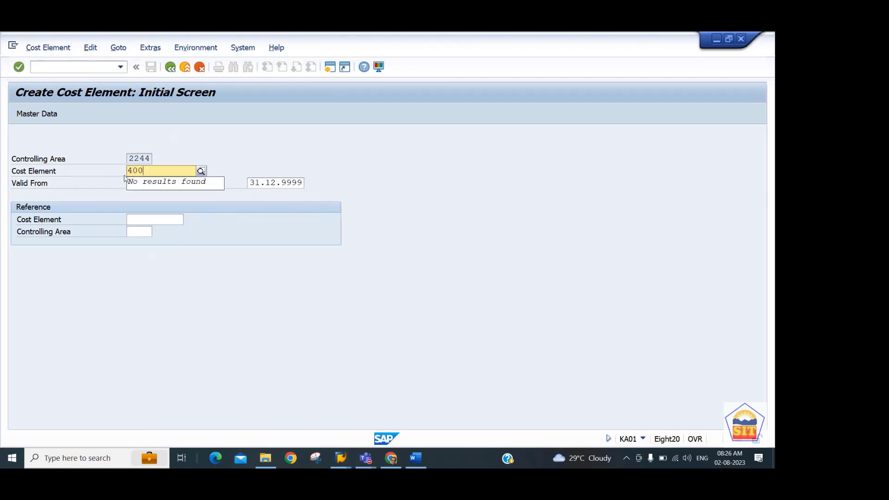
text(0000)
key(BackSpace)
key(BackSpace)
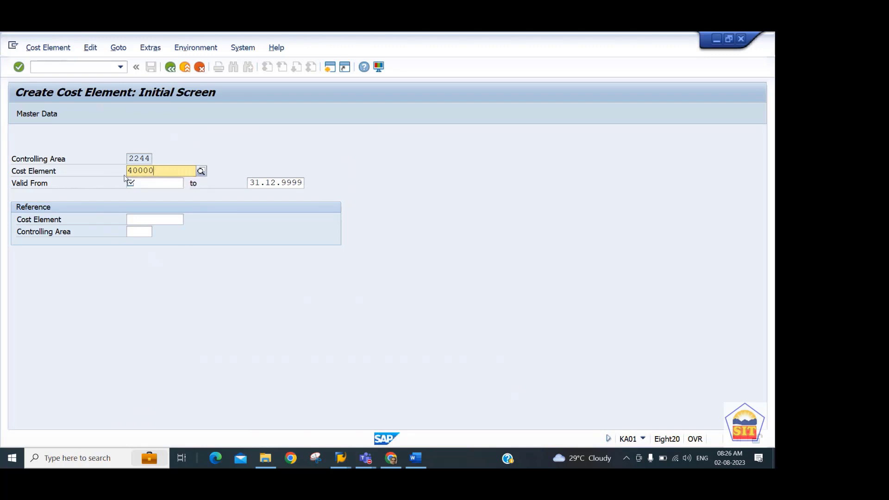
text(0)
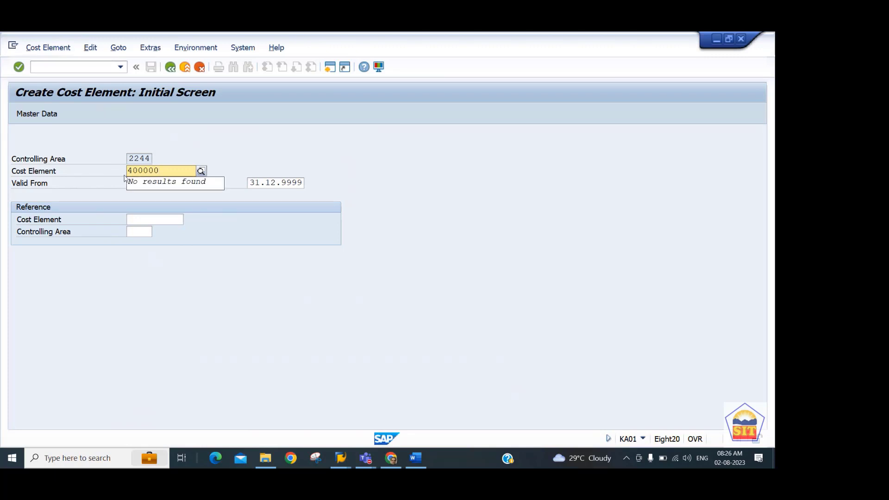
key(Tab)
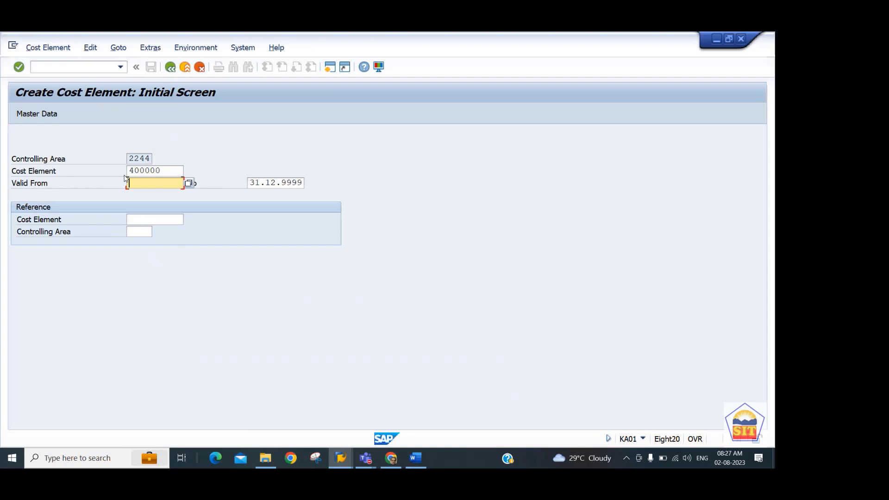
text(01.01.1900)
key(Tab)
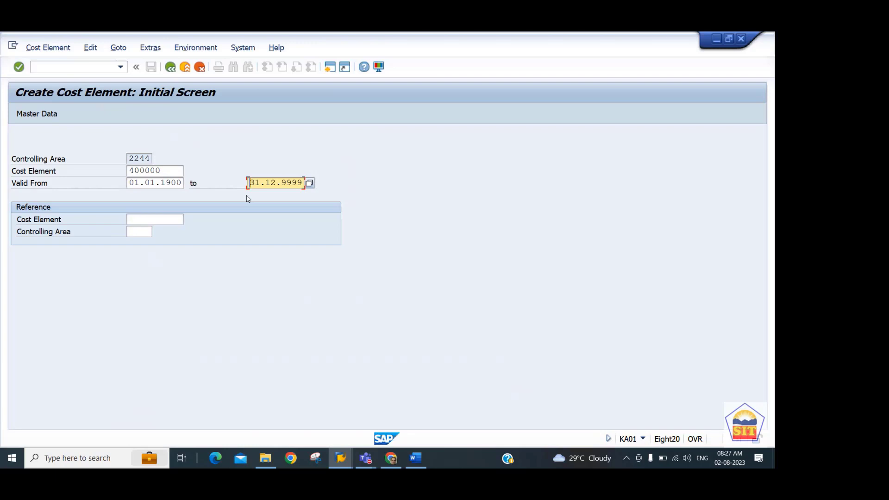
key(Return)
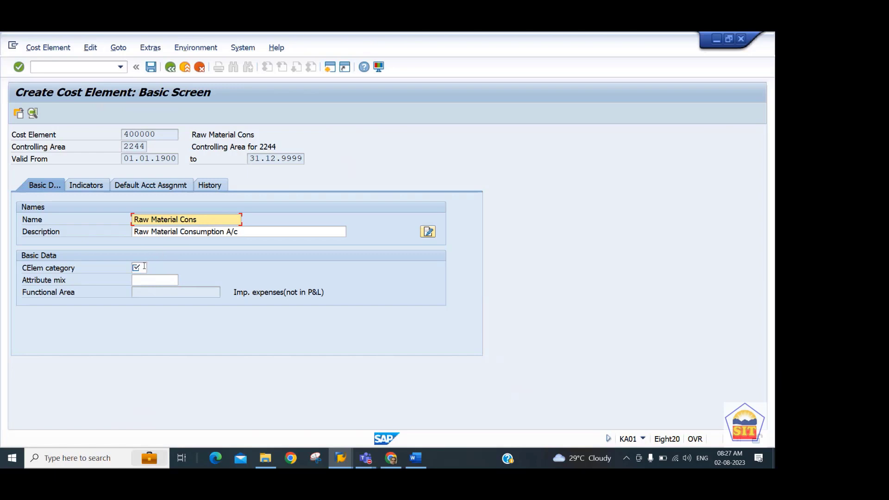
Assign cost element category 1 (Primary costs/cost-reducing revenues) to cost element 400000 and save it
click(144, 266)
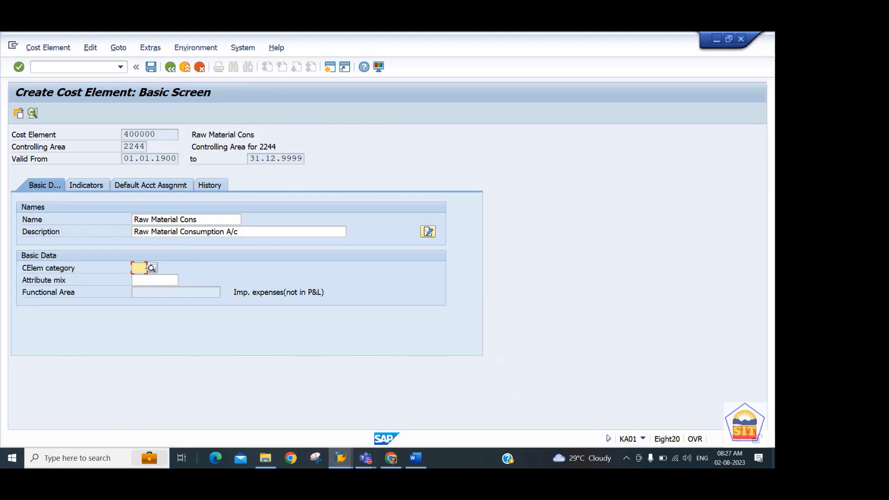
click(153, 268)
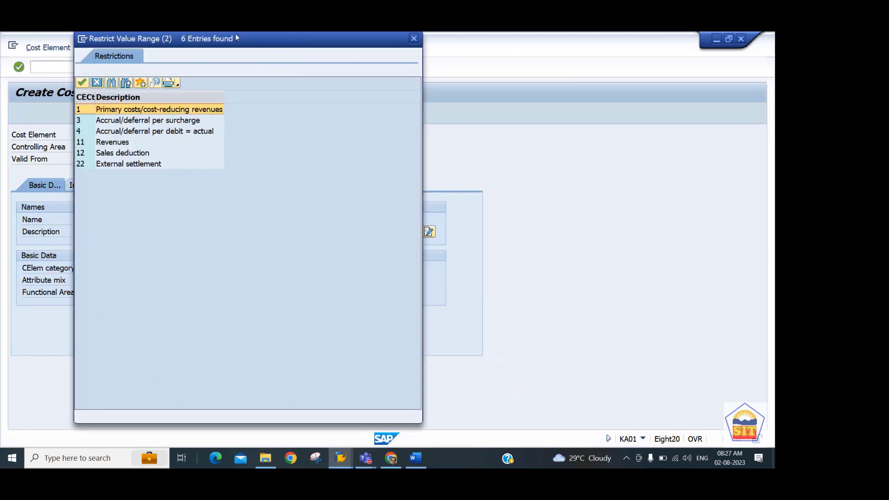
drag(235, 38, 386, 88)
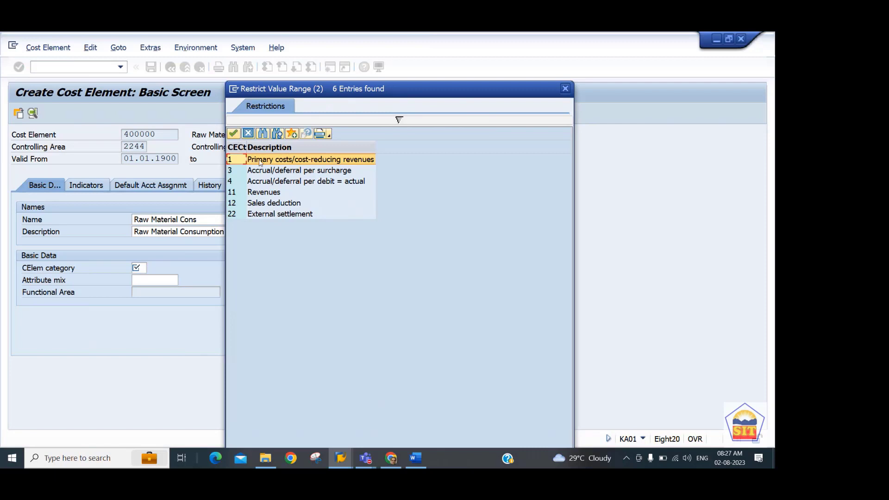
click(271, 161)
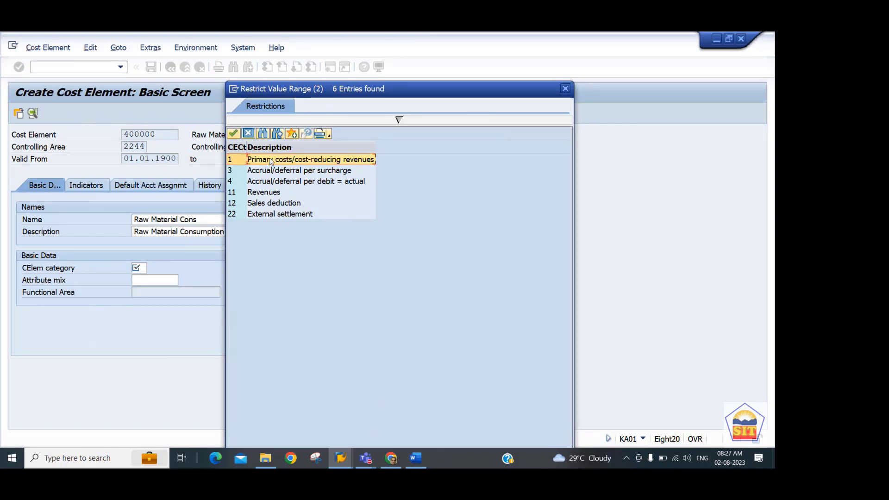
click(264, 196)
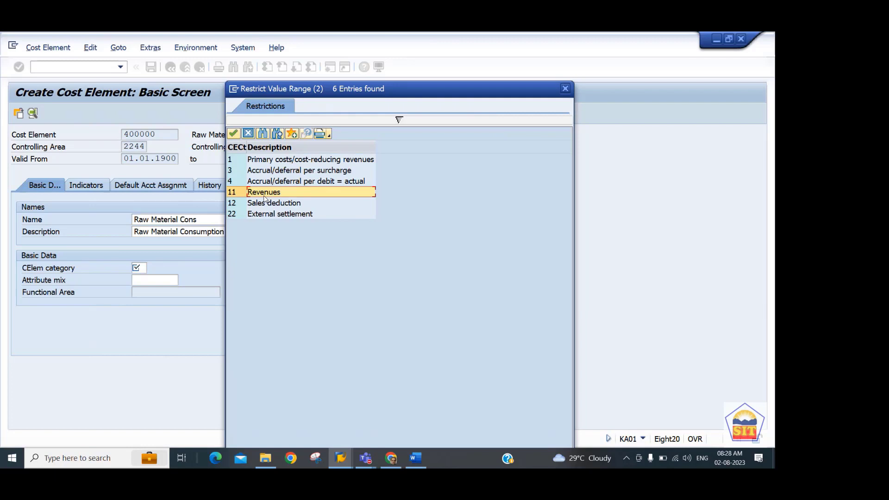
double_click(270, 160)
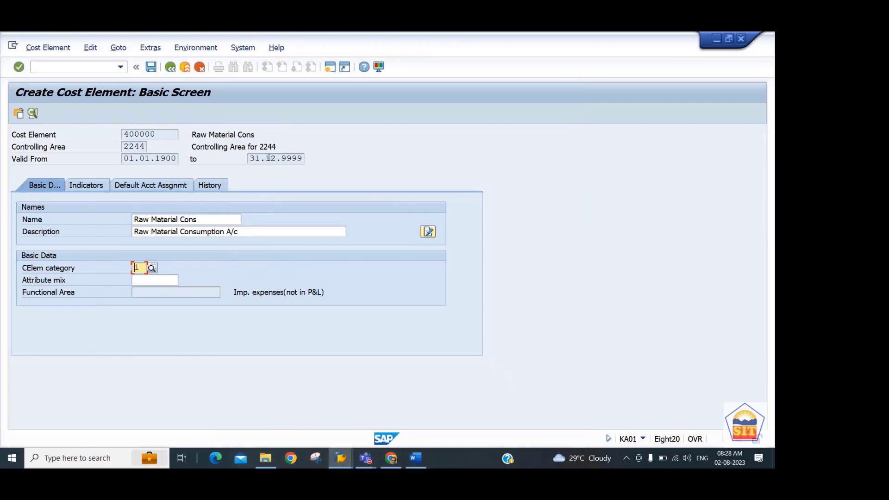
key(Return)
key(ctrl+s)
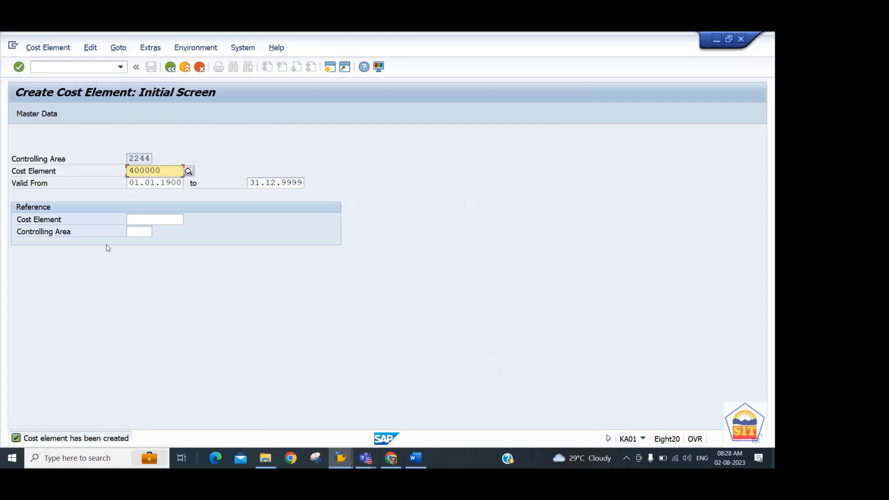
Switch to the Word notes and read Step 3 on automatic generation of cost elements
key(alt+Tab)
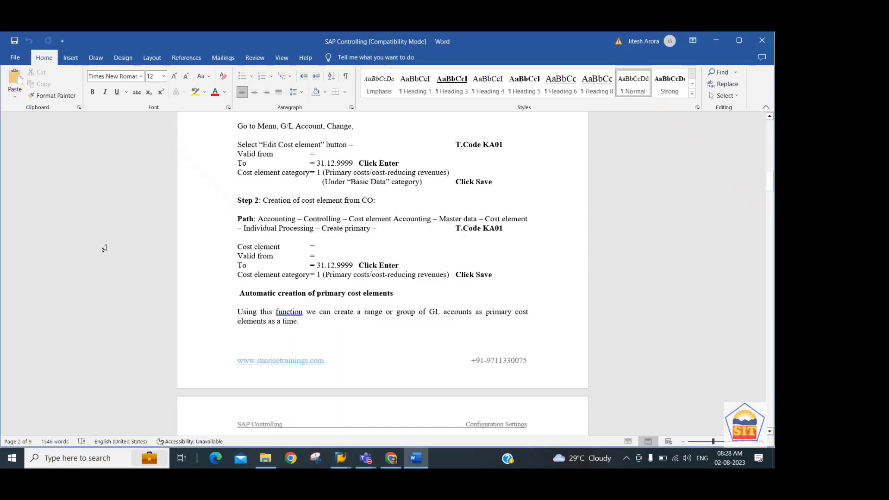
key(Down)
key(Down)
key(Down)
key(Down)
key(Down)
key(Down)
key(Down)
key(Down)
key(Down)
key(Down)
key(Down)
key(Down)
key(Down)
key(Down)
key(Down)
key(Down)
key(Down)
key(Down)
key(Down)
key(Down)
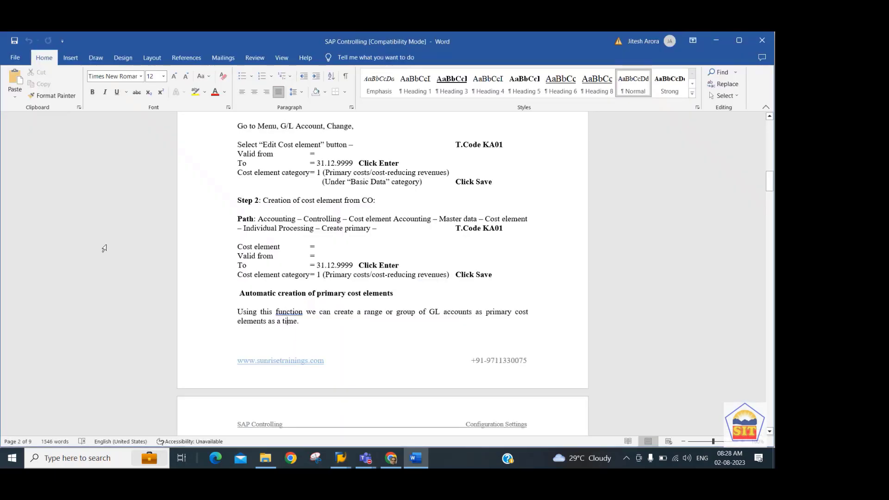
key(Down)
key(Down)
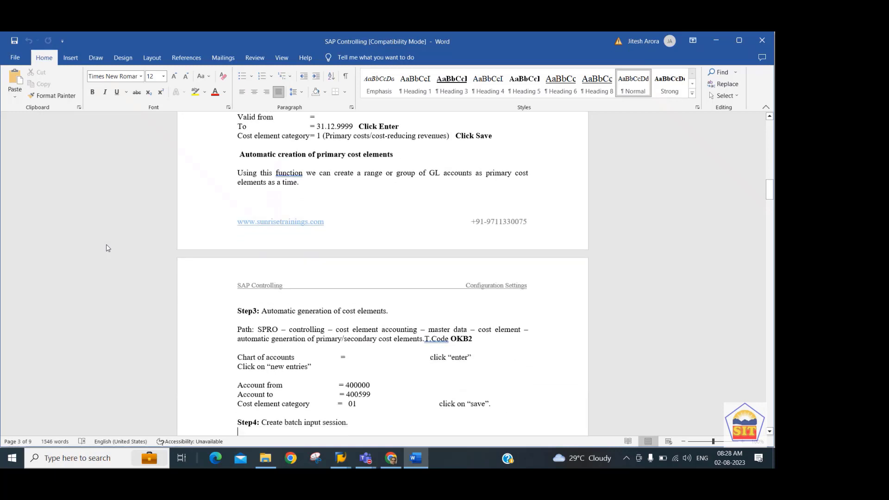
key(Up)
key(Up)
key(Up)
key(Up)
key(Up)
key(Up)
key(Up)
key(Up)
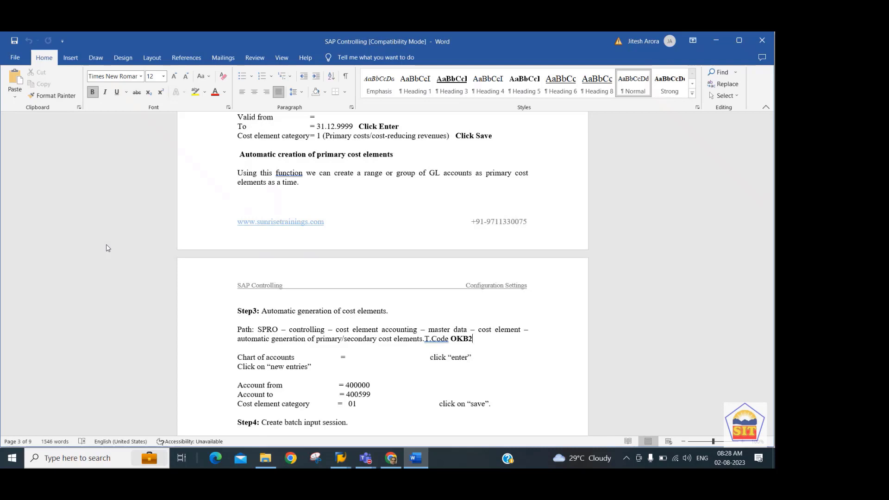
Copy transaction code OKB2 from the notes, start it in SAP for chart of accounts 2244, and begin new entries
key(shift+Left)
key(shift+Left)
key(shift+Left)
key(shift+Left)
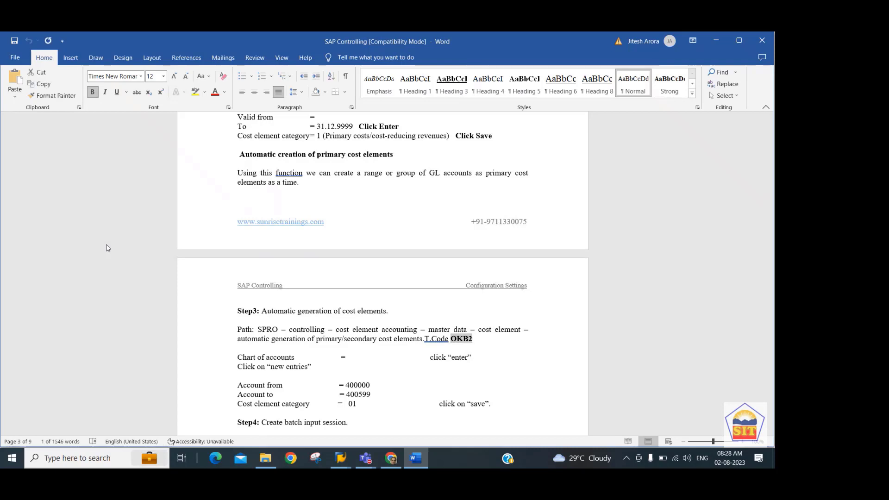
key(alt+Tab)
click(55, 68)
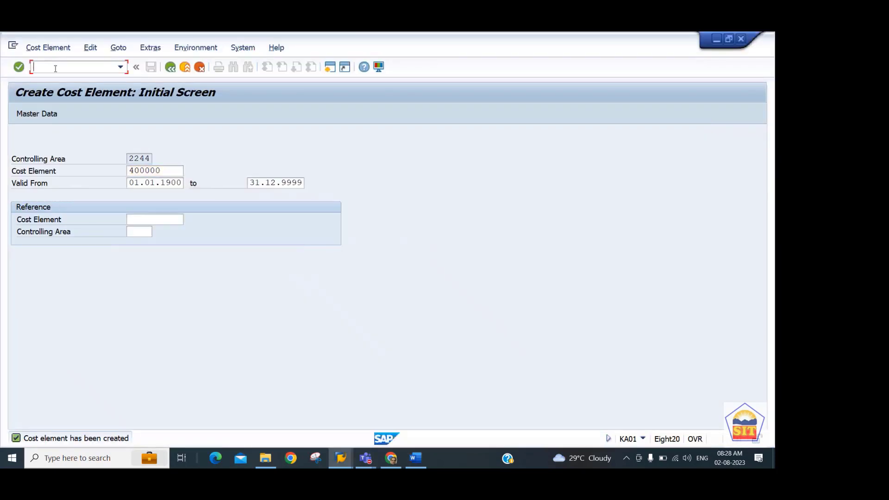
text(/nOKB2)
key(Return)
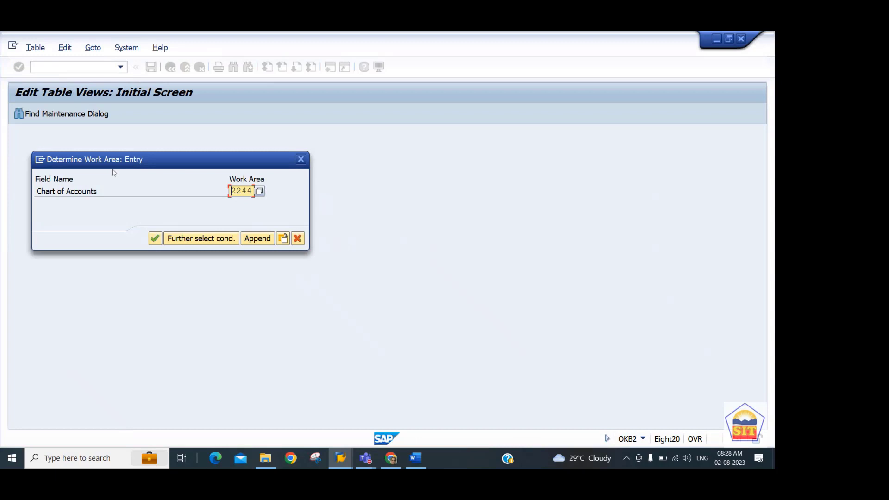
key(Return)
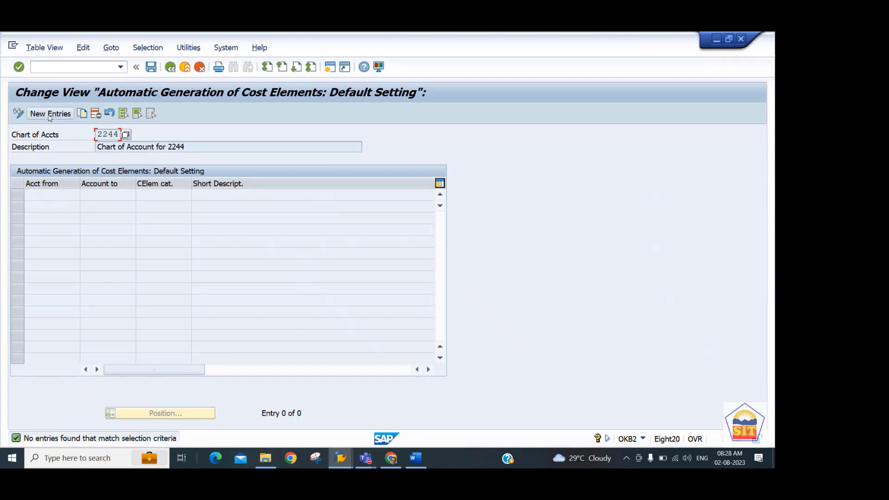
click(49, 115)
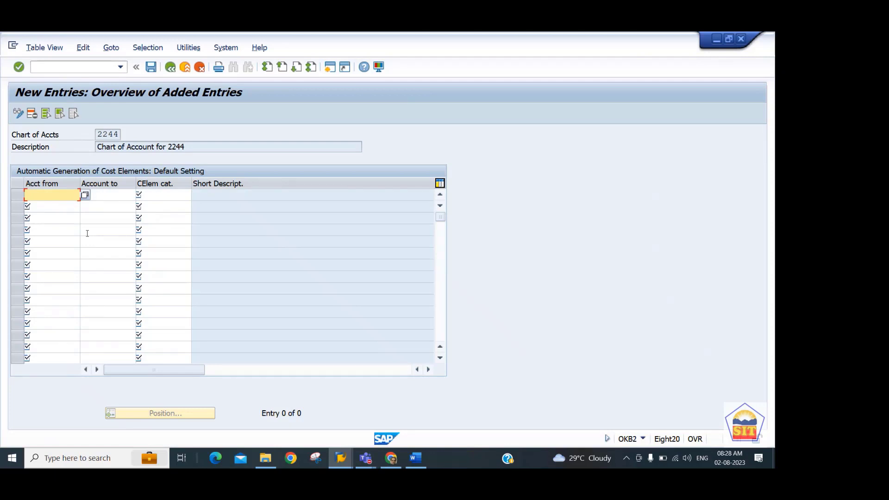
click(163, 195)
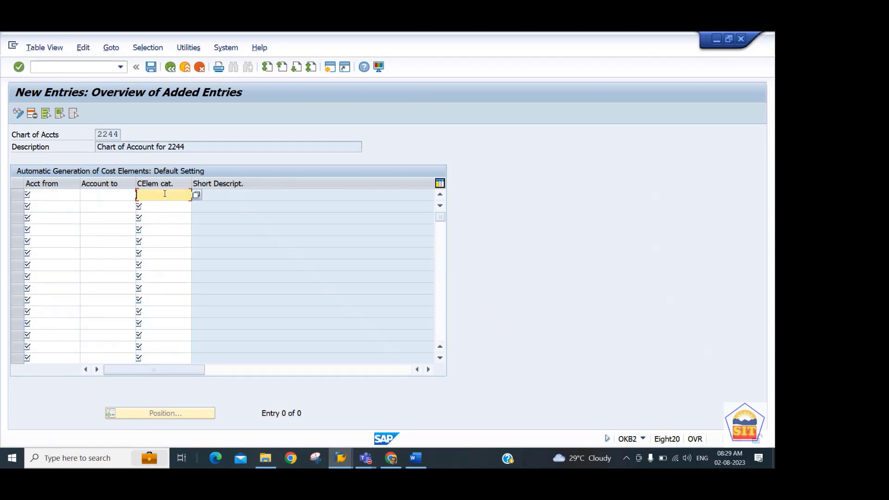
click(162, 217)
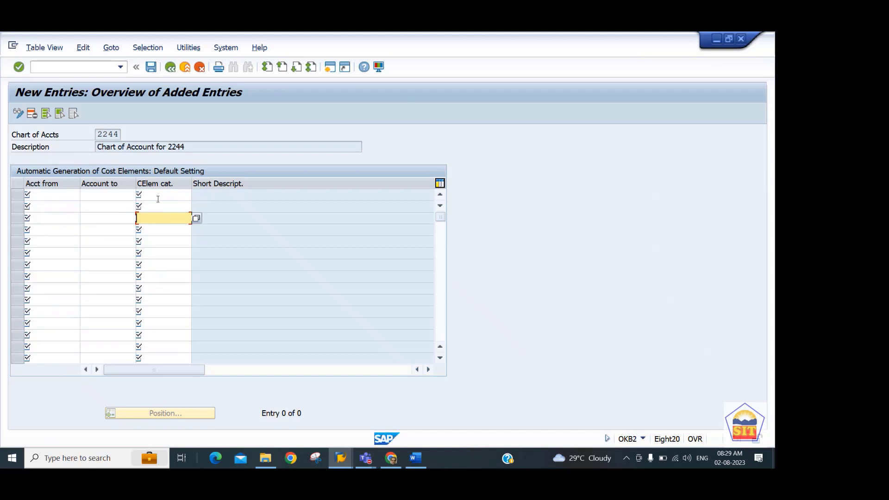
click(157, 196)
click(157, 211)
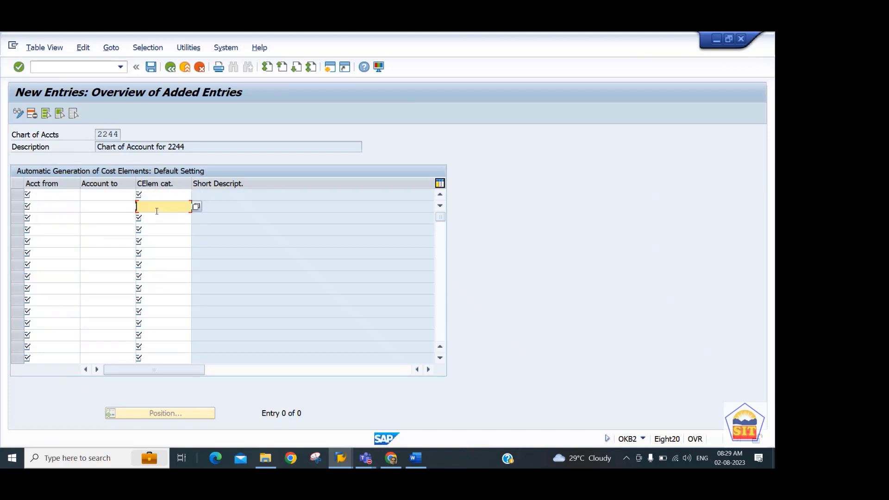
Enter the account range 400001 to 499999 in the first row with cost element category 1
click(57, 194)
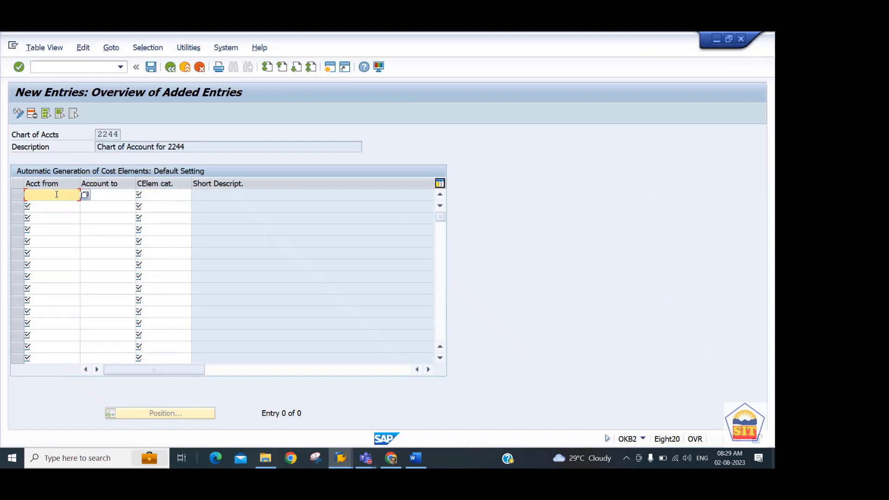
text(400001)
key(Tab)
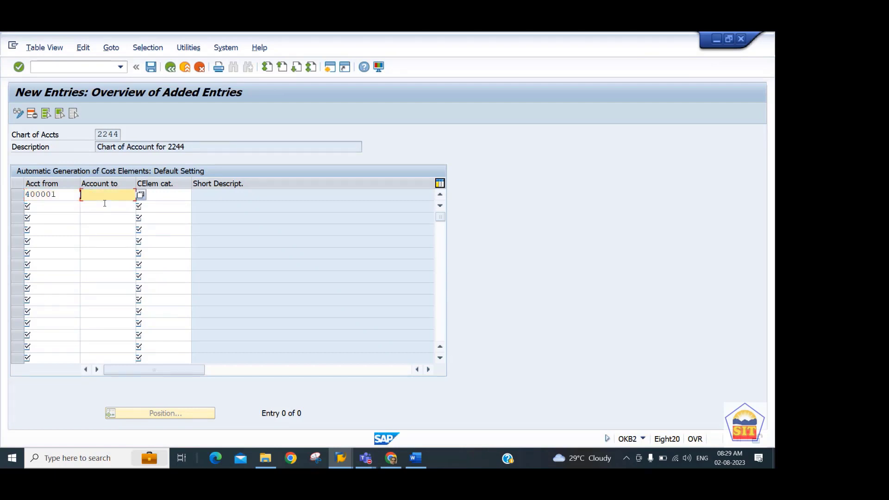
text(499999)
key(Tab)
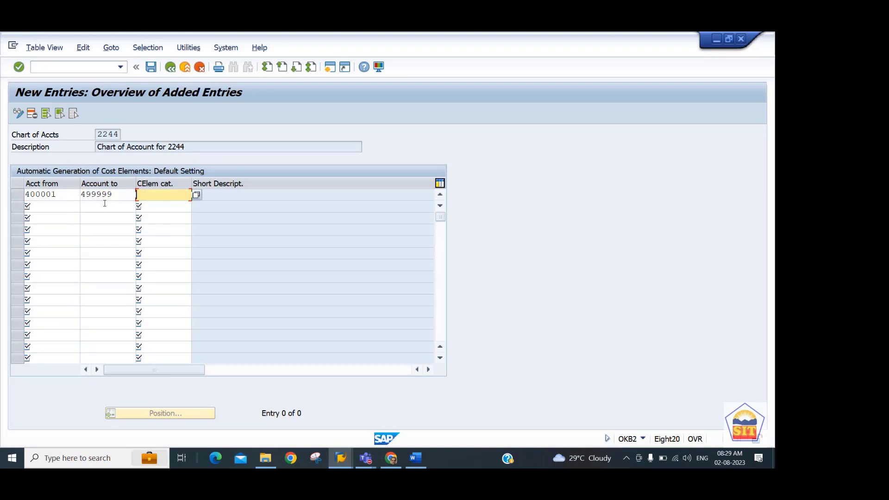
click(196, 194)
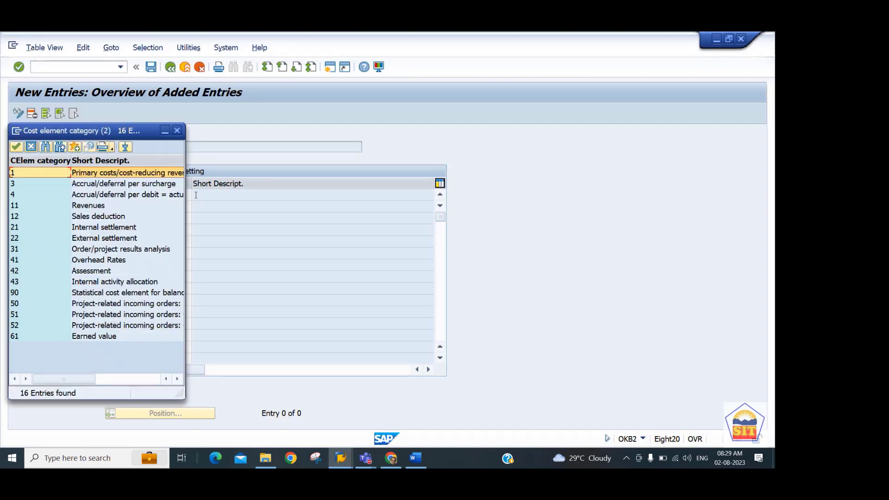
drag(86, 131, 363, 134)
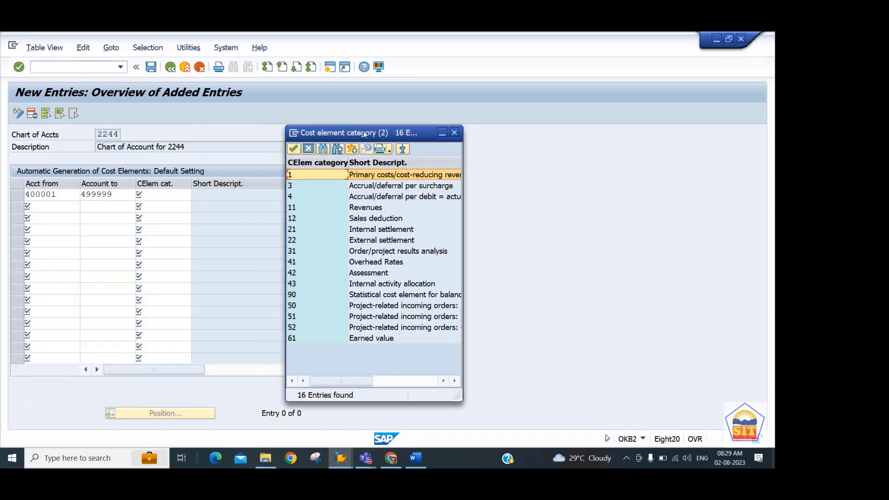
double_click(406, 176)
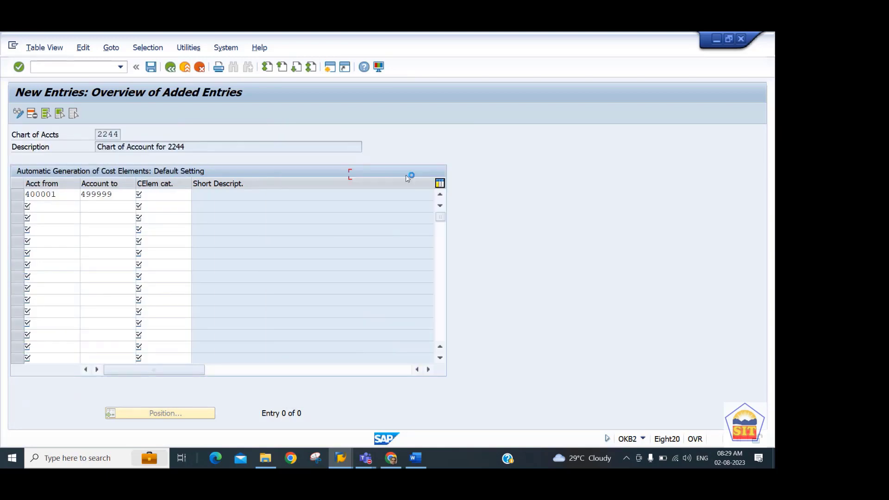
Add a second row for accounts 300000 to 399999 with cost element category 11 (Revenues), and save the entries
click(64, 205)
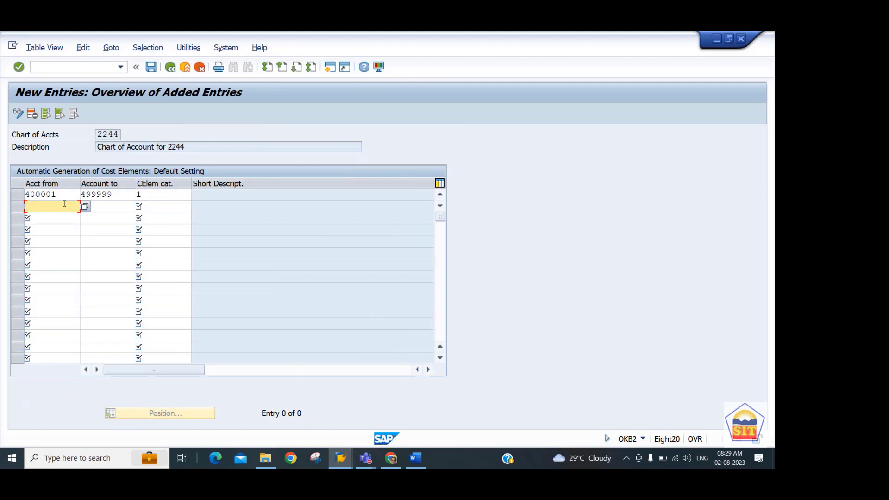
text(300000)
key(Tab)
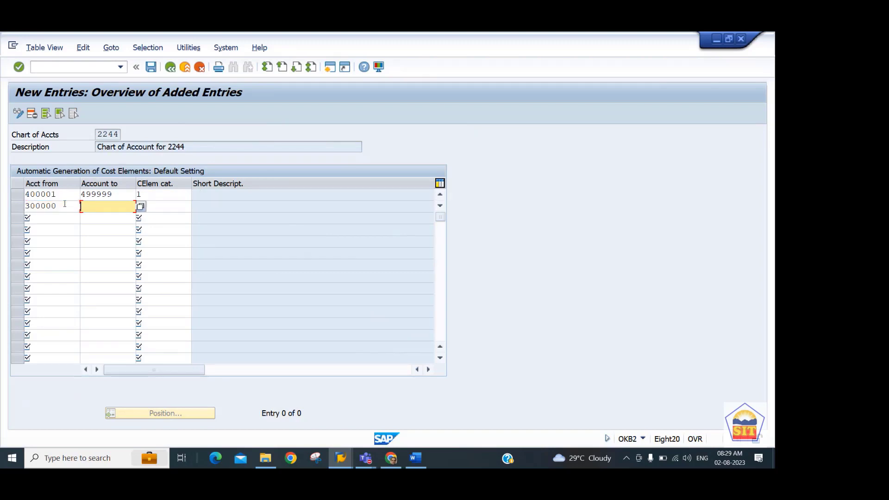
text(399999)
key(Tab)
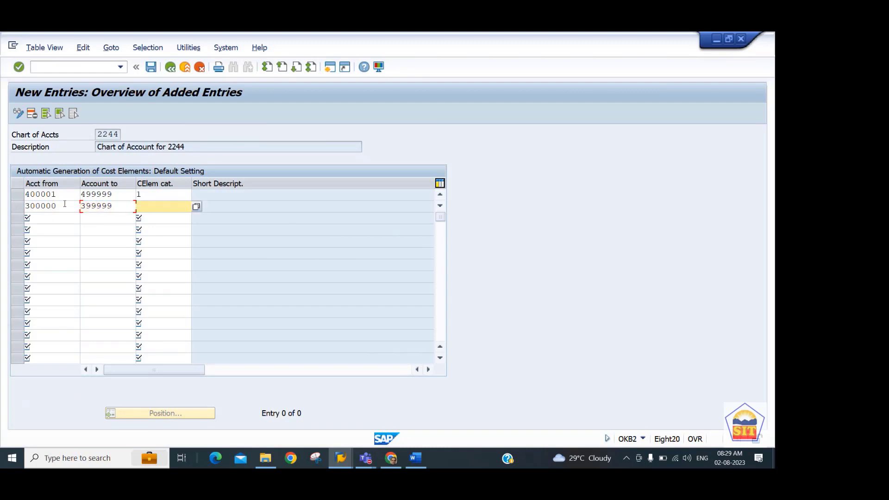
click(196, 206)
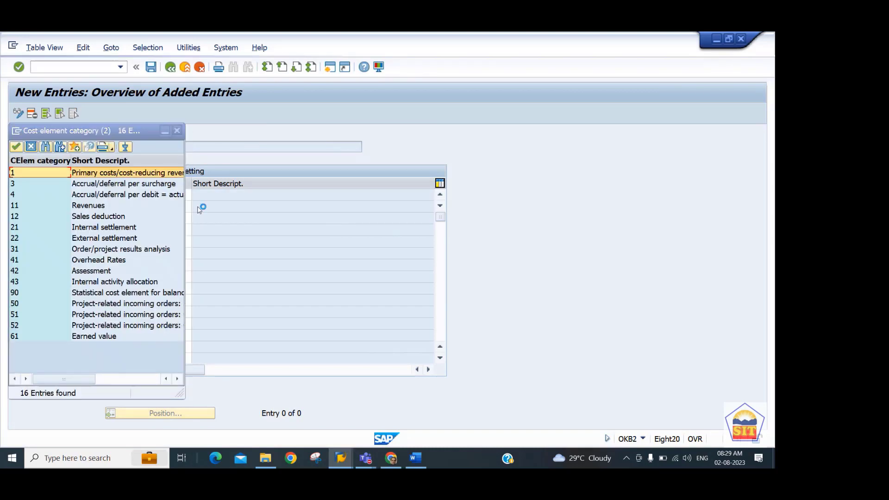
click(36, 206)
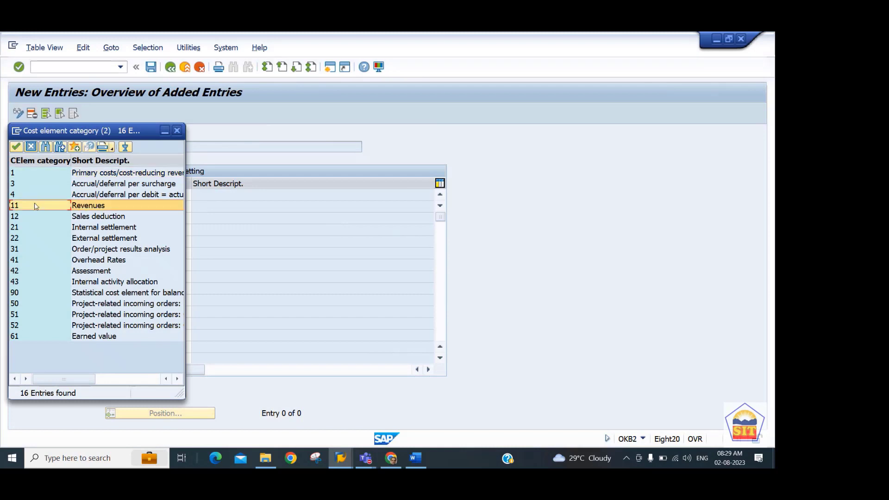
double_click(37, 206)
key(Return)
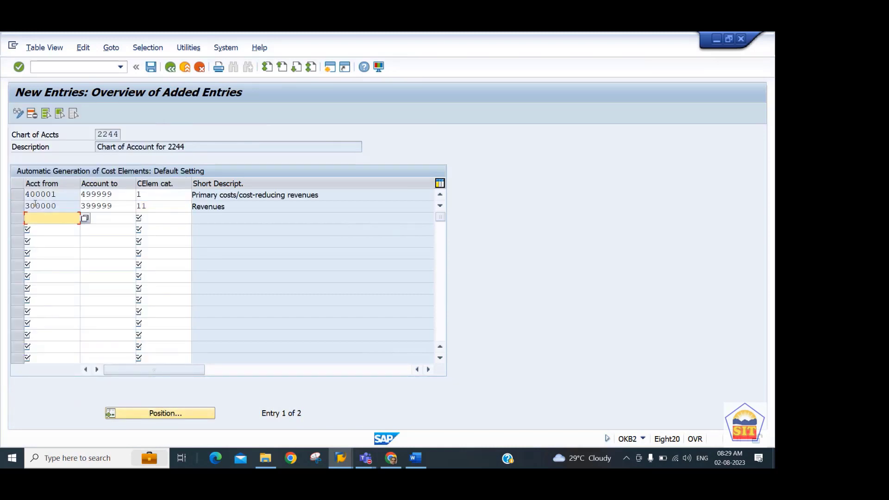
key(ctrl+s)
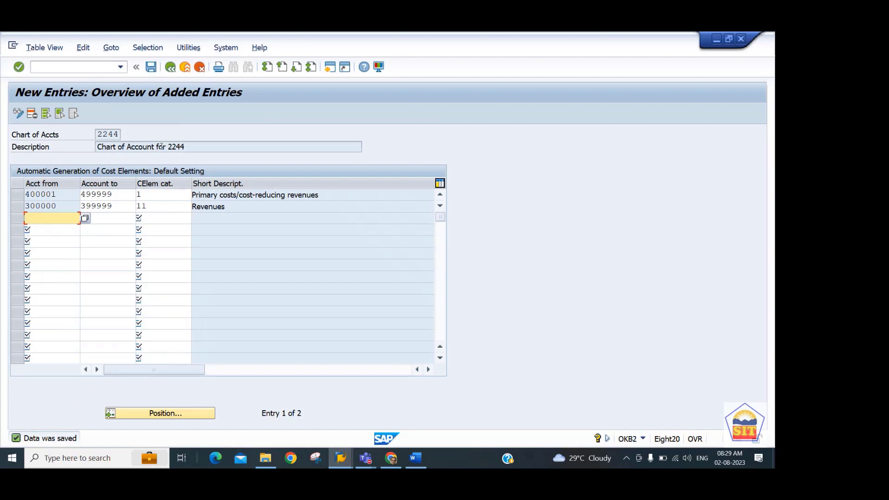
Switch to the Word notes and copy transaction code OKB3 from Step 4 on creating a batch input session
click(417, 459)
click(361, 363)
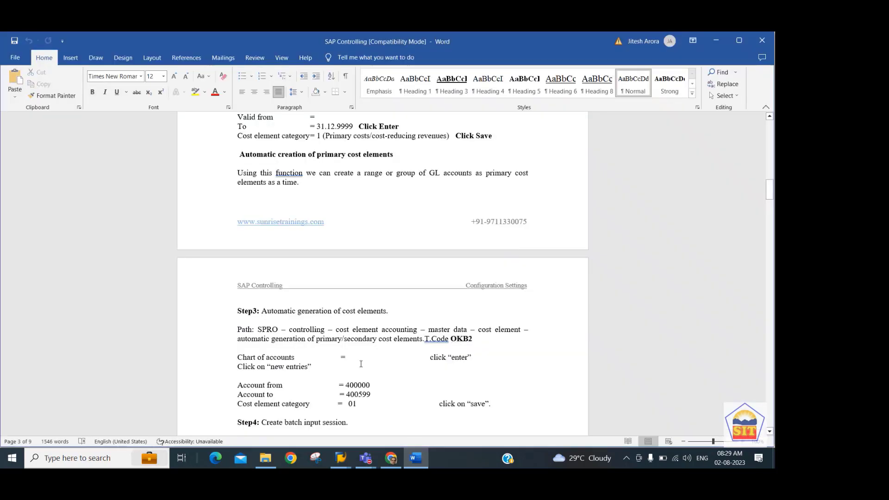
key(Down)
key(Down)
key(Down)
key(Down)
key(Down)
key(Down)
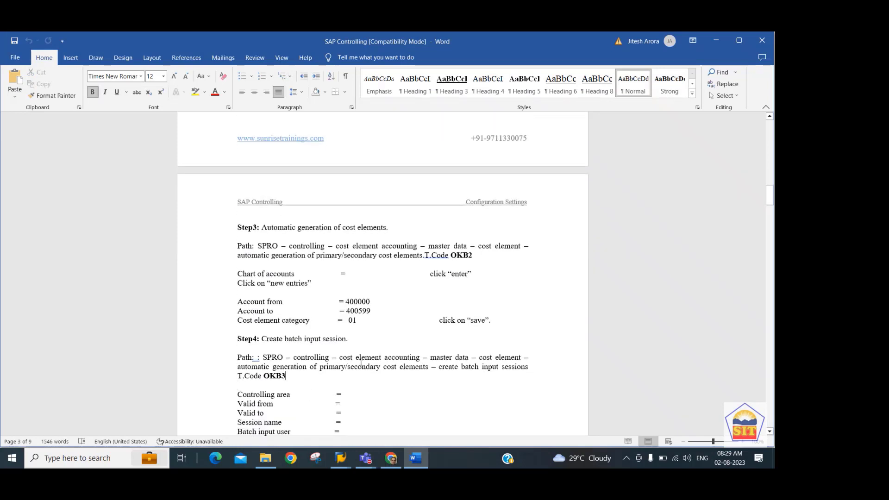
key(shift+Left)
key(shift+Left)
key(shift+Left)
key(shift+Left)
key(ctrl+c)
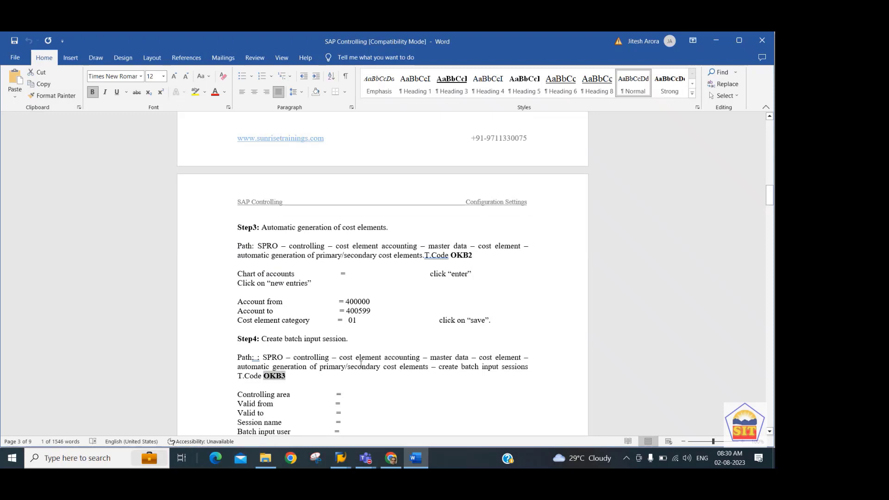
Switch to SAP, start transaction OKB3, and execute the creation of the cost element batch input session for controlling area 2244
key(alt+Tab)
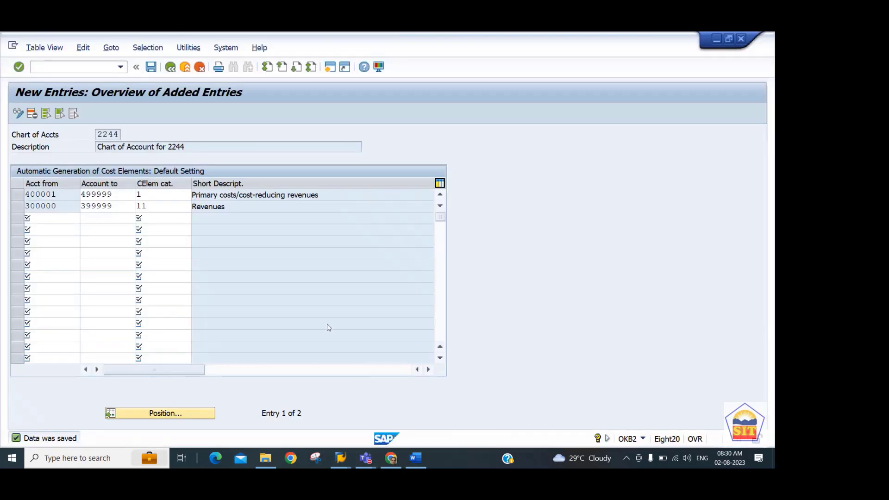
click(77, 67)
key(ctrl+v)
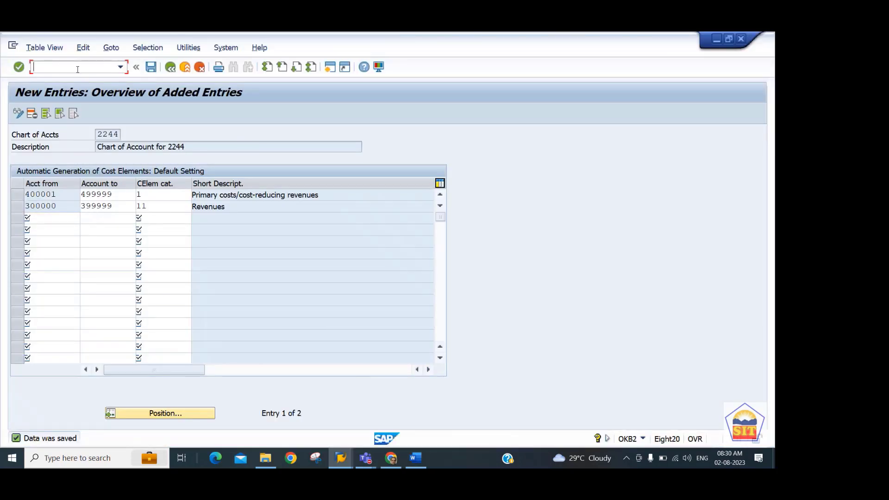
key(Return)
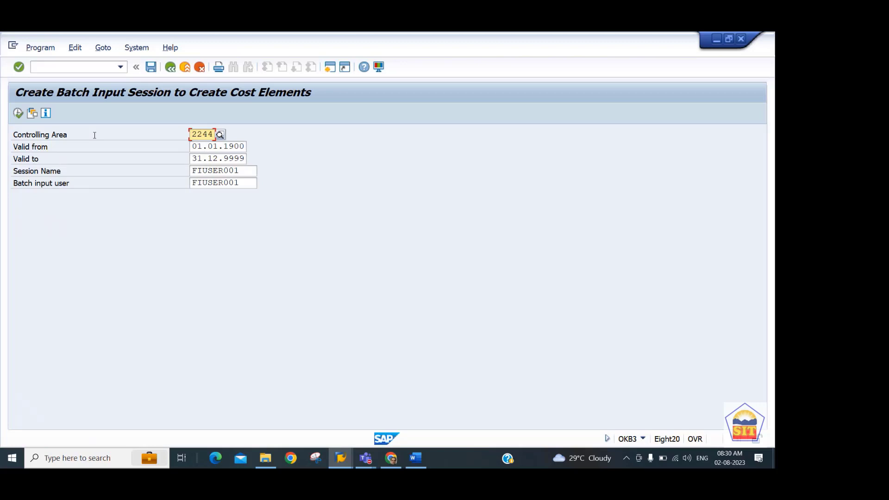
click(18, 114)
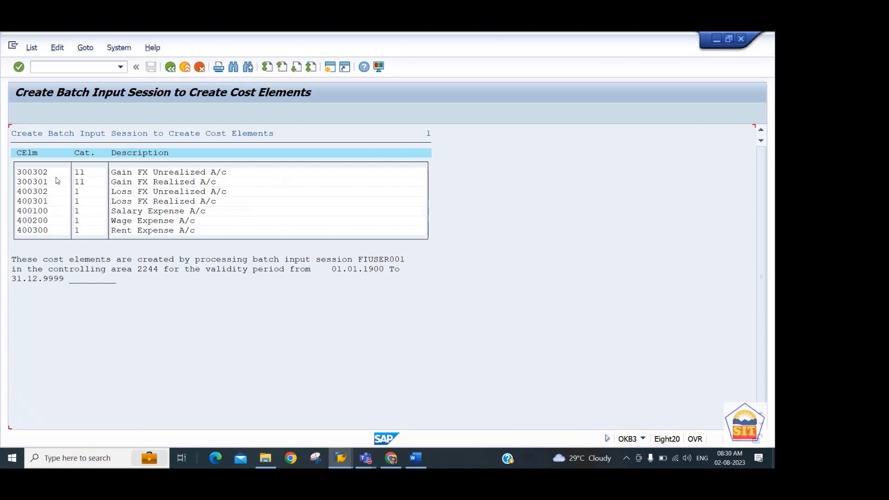
Find transaction code SM35 under Step 5 of the Word notes, and start it in the other SAP session
key(alt+Tab)
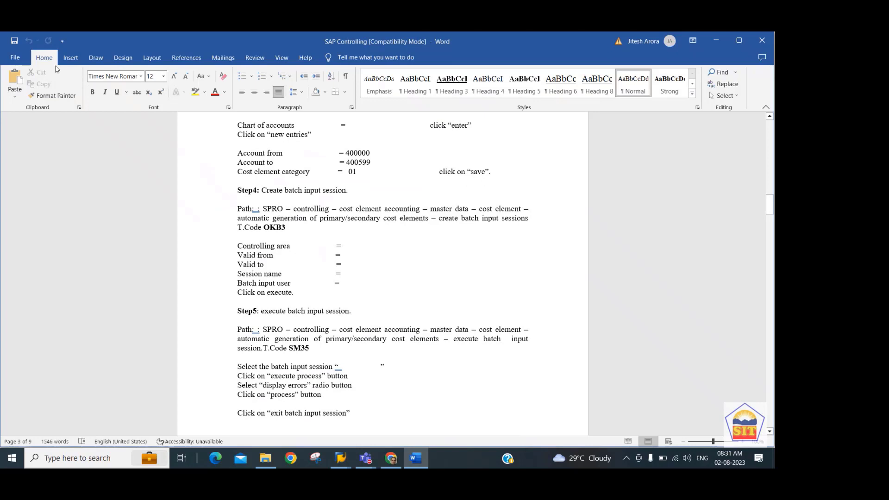
drag(280, 347, 341, 350)
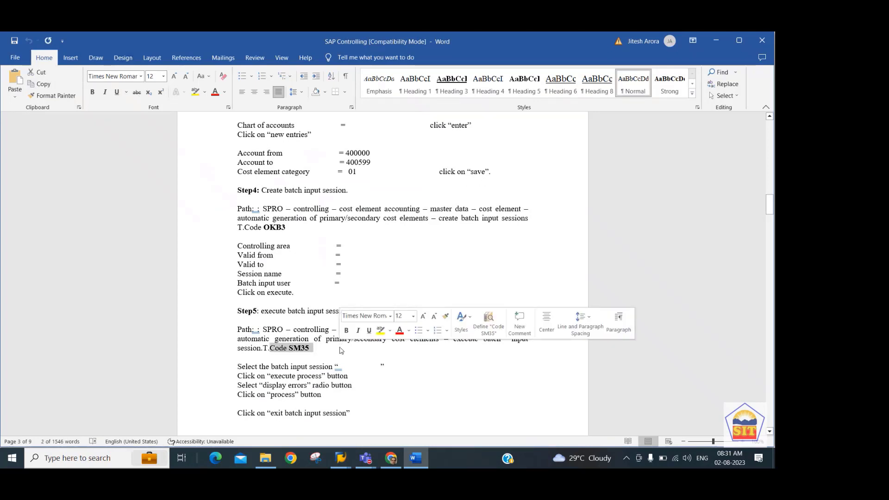
click(341, 457)
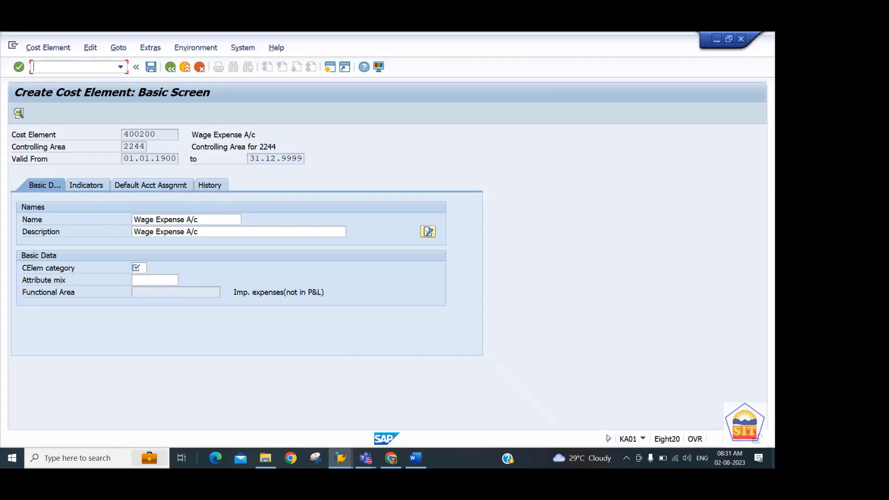
text(/nsm35)
key(Return)
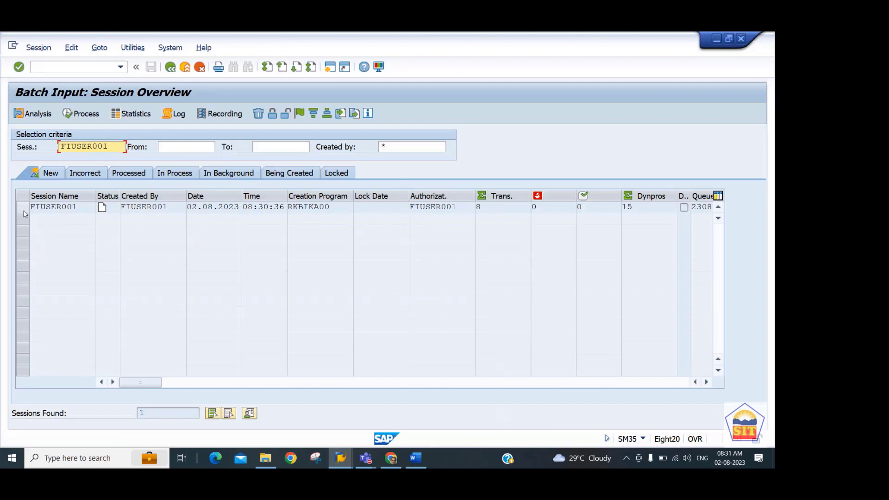
Process batch input session FIUSER001 in Display errors only mode, and exit batch input when processing finishes
click(24, 208)
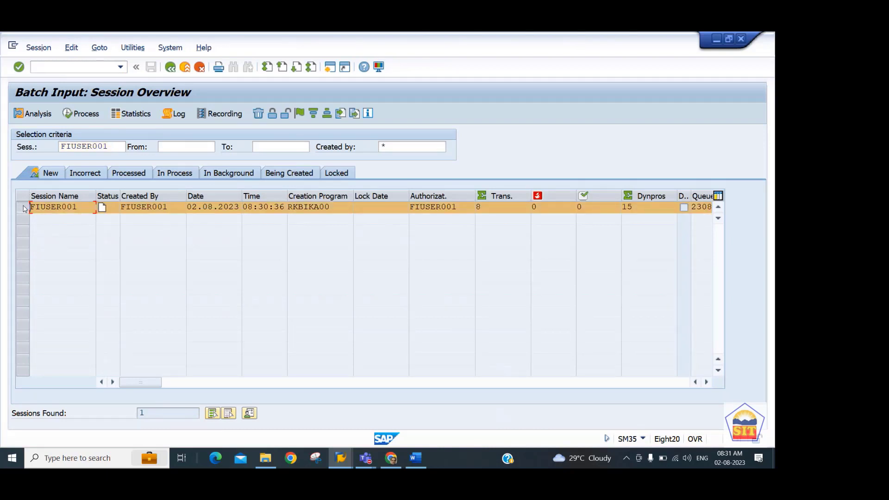
click(86, 113)
click(72, 239)
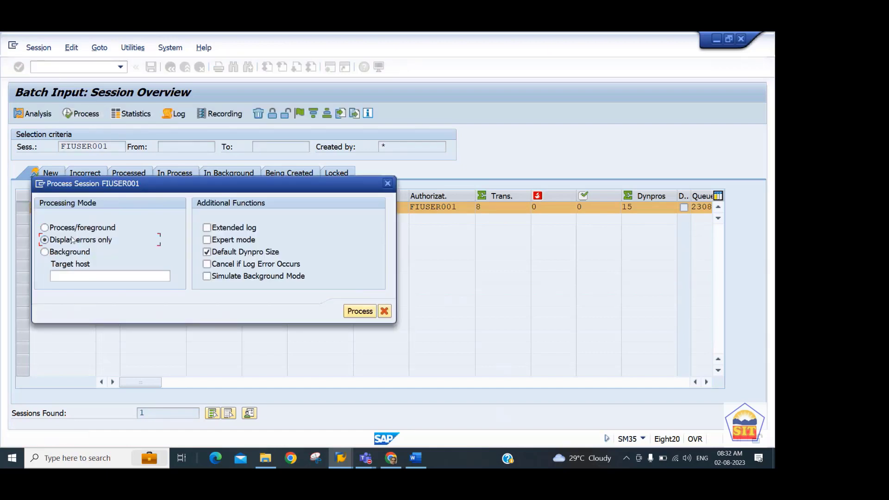
click(360, 312)
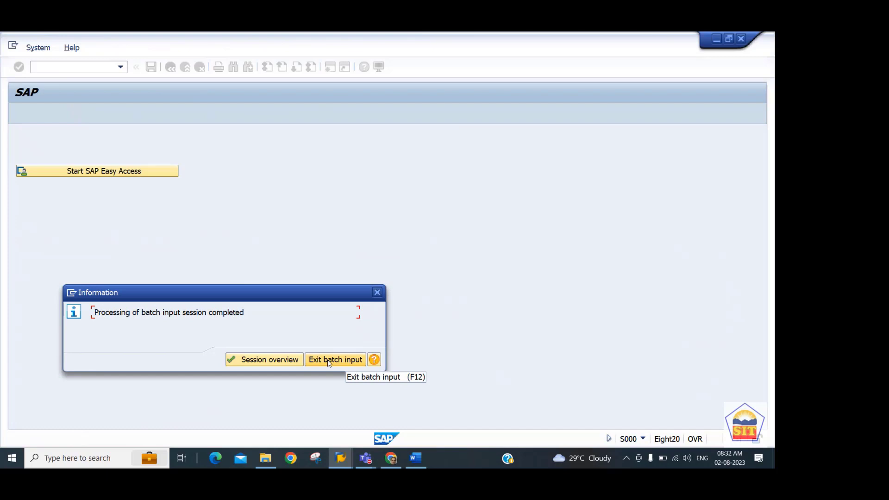
click(329, 361)
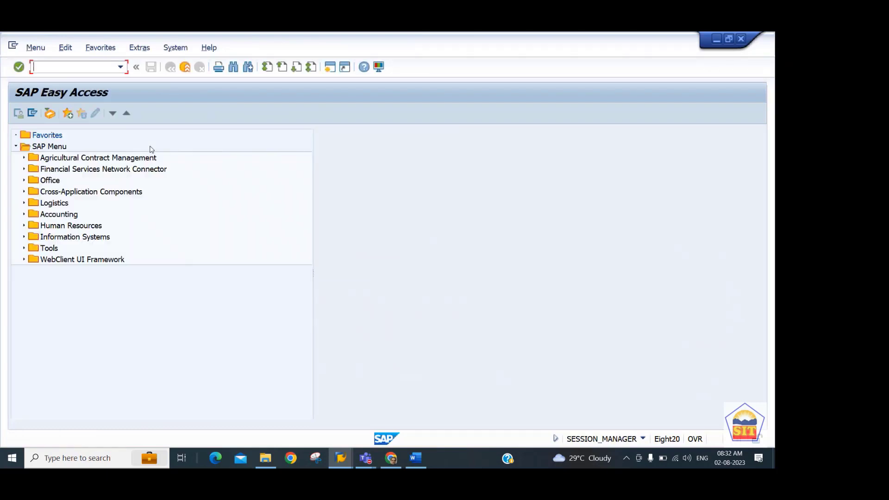
Start FS00 and check the cost element category of G/L account 400200, then return to the account
text(fs00)
key(Return)
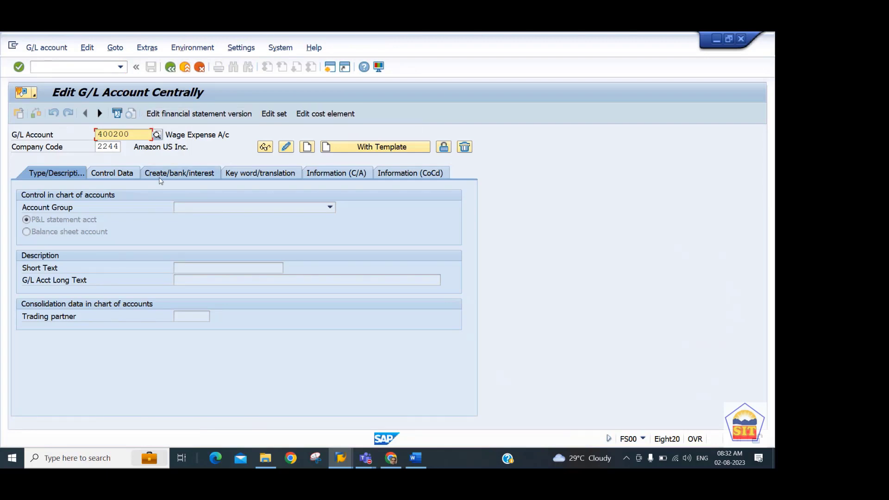
click(344, 116)
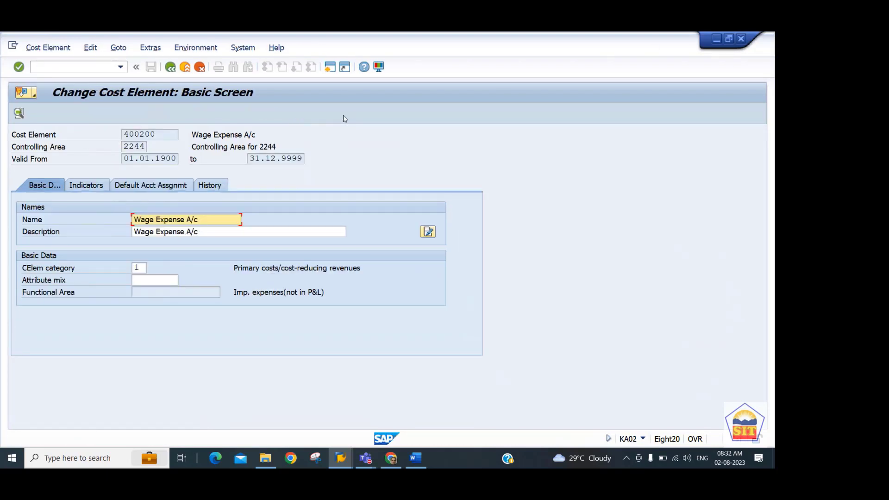
click(138, 267)
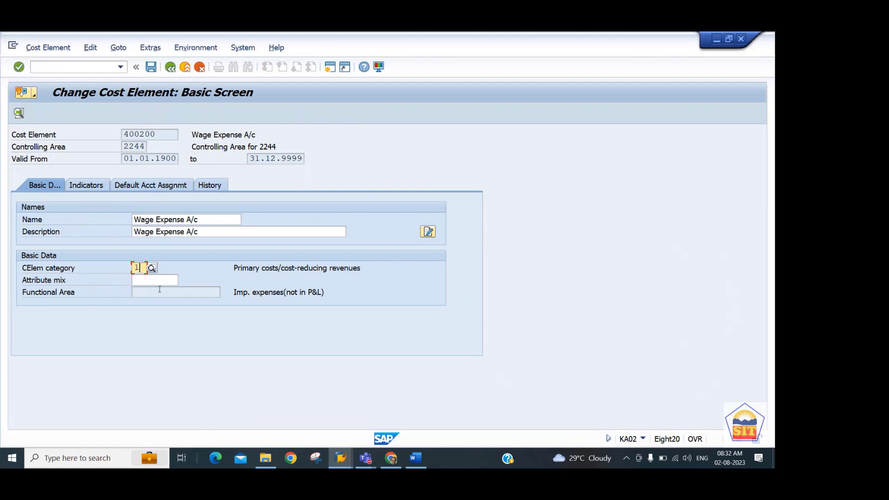
click(171, 68)
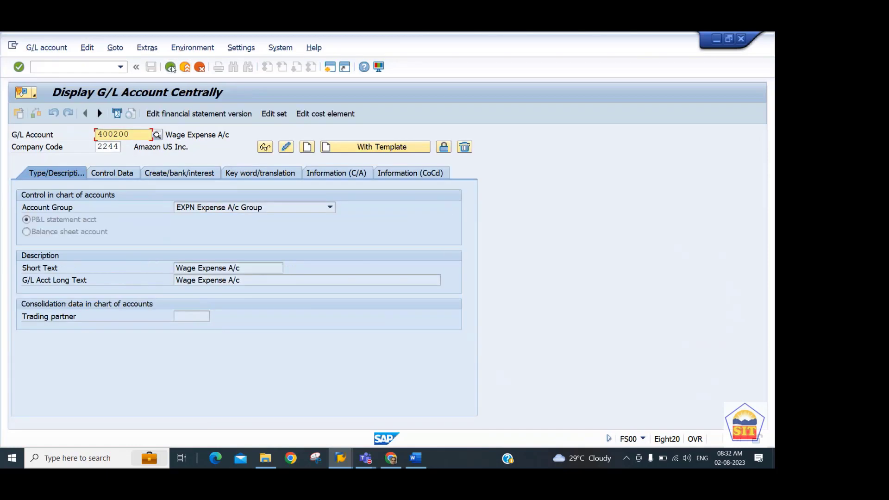
Display G/L account 300301, first trying 300000, and open its cost element to check the category
text(3000000)
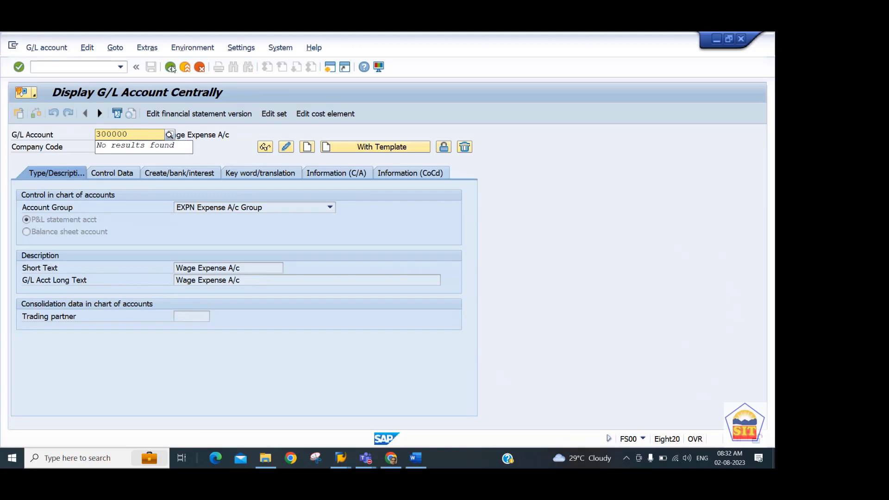
key(Return)
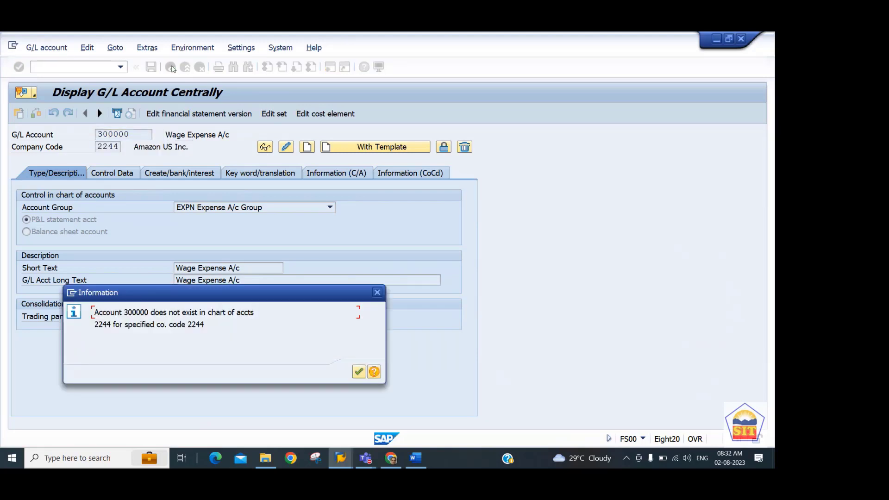
key(Return)
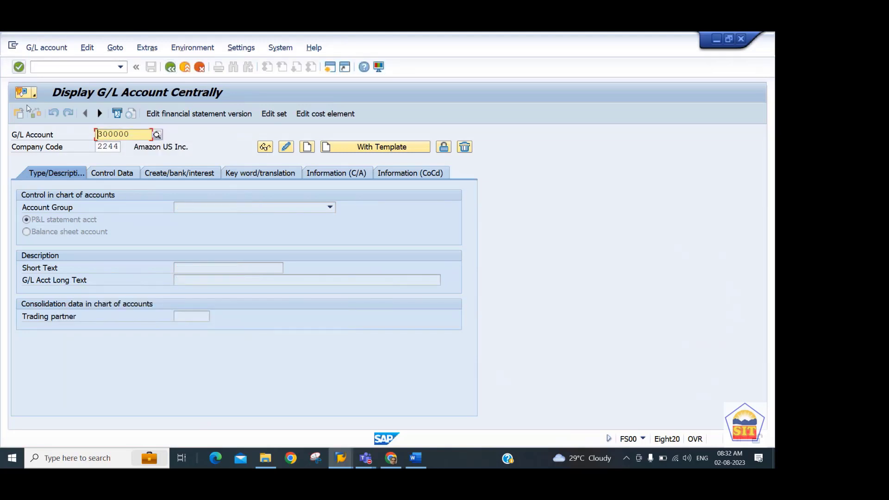
key(Right)
text(0301)
key(Delete)
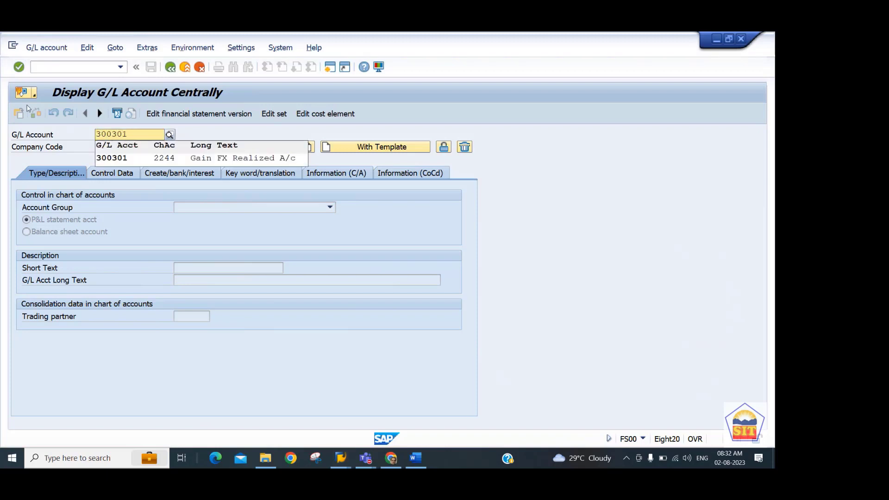
key(Return)
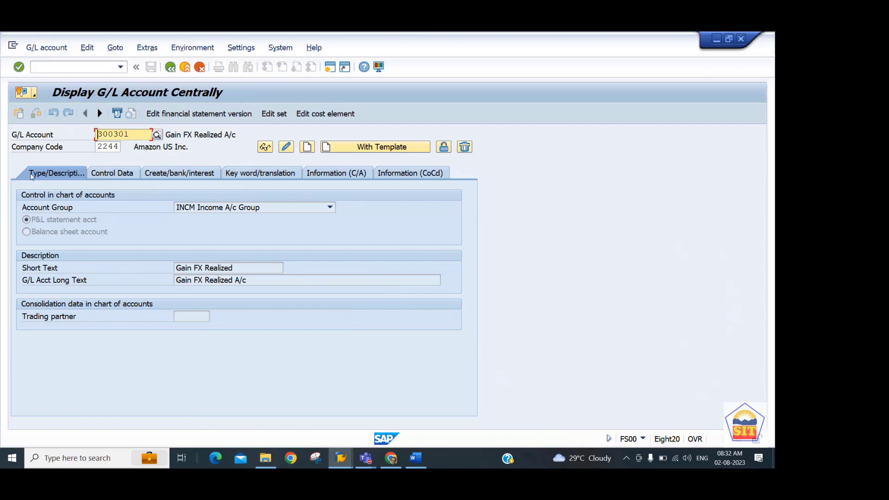
click(341, 115)
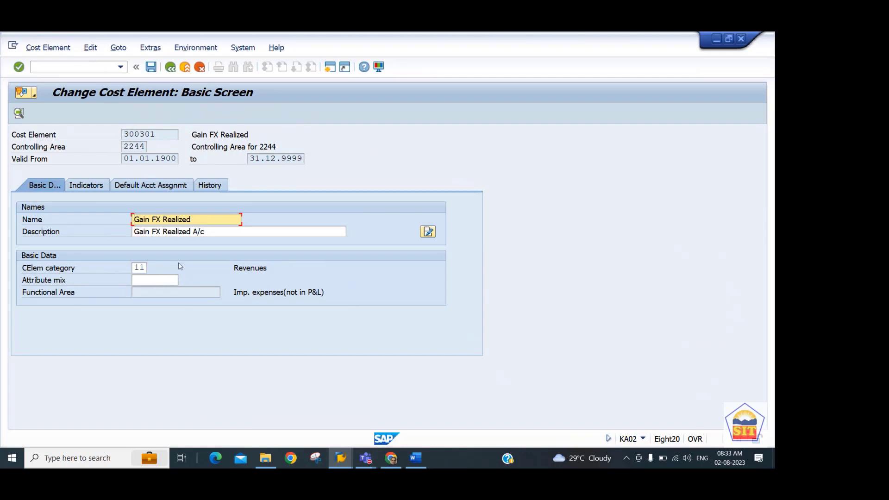
Review Step 6 of the Word notes on maintaining field status groups to make the cost center mandatory
click(420, 460)
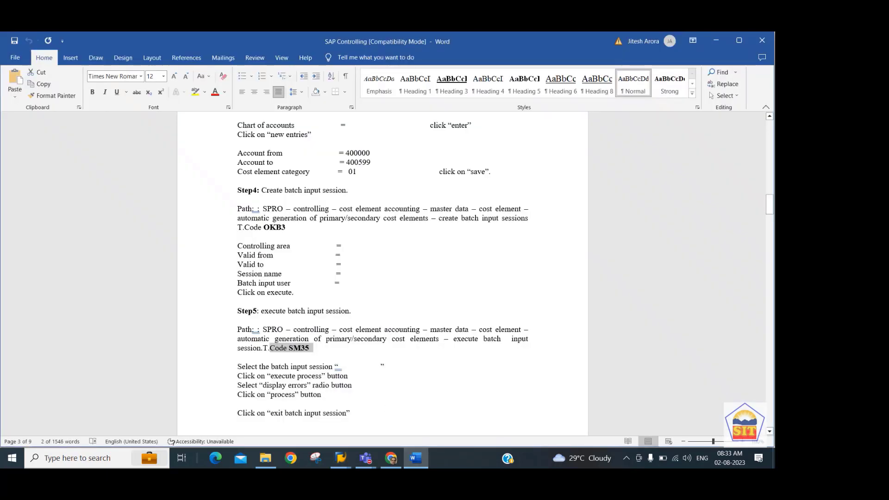
scroll(367, 341, down, 10)
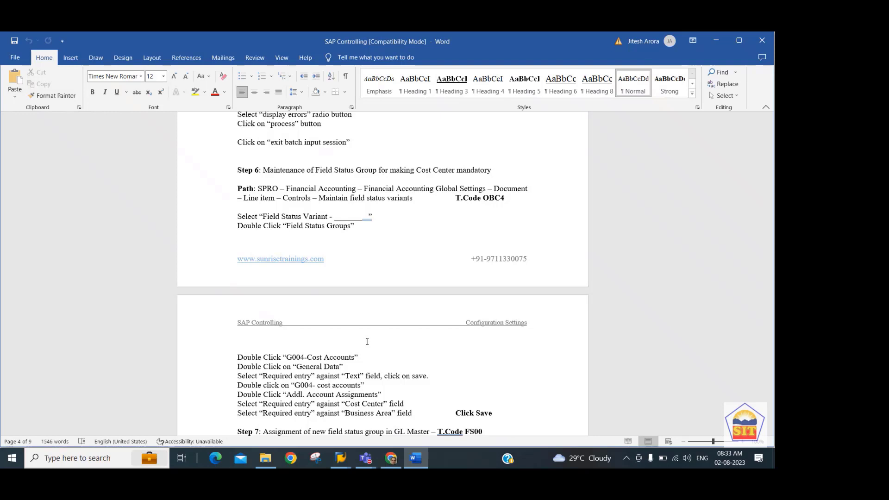
click(336, 337)
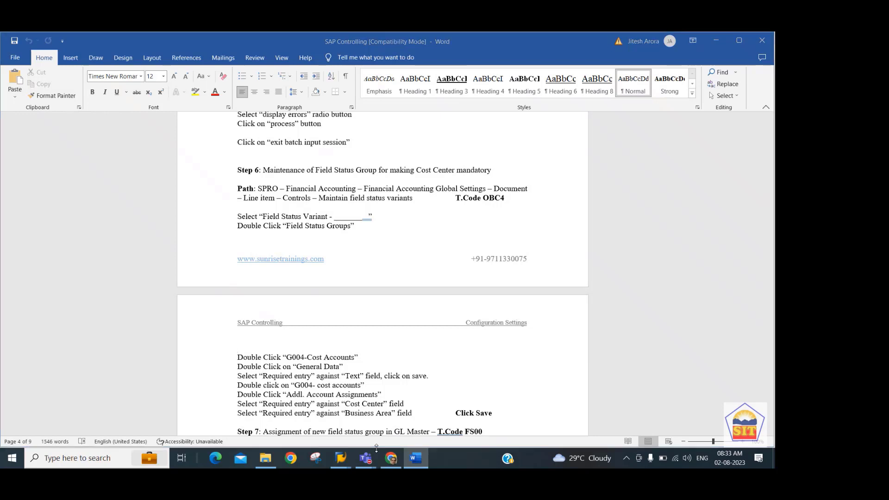
Switch to SAP, start transaction F-02 for a G/L posting, and enter document date 01.08.2023
click(341, 458)
click(67, 67)
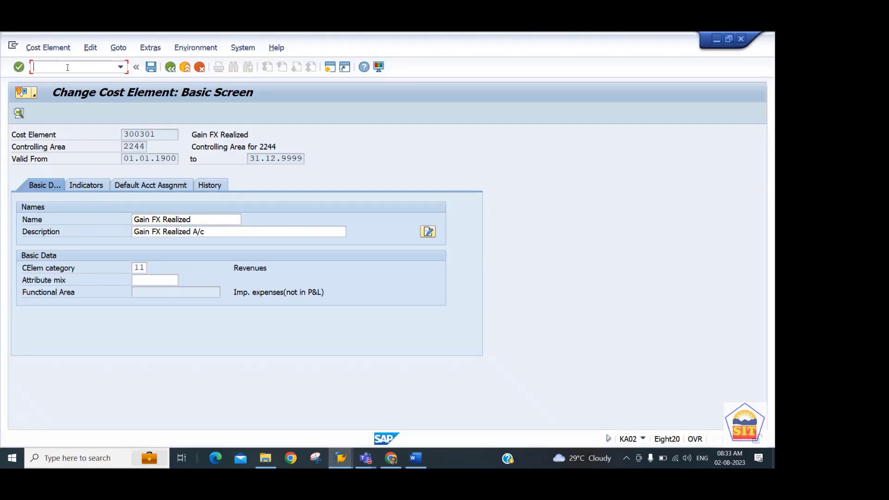
text(/nfb50)
key(Return)
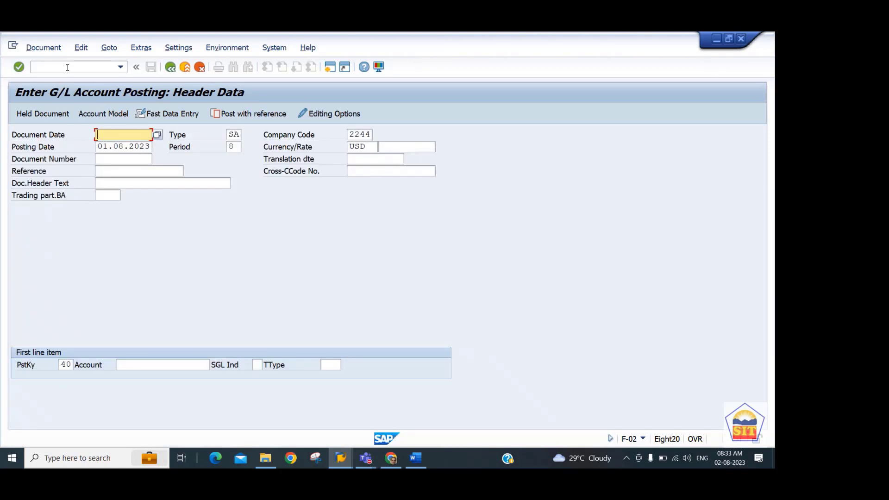
text(01.08)
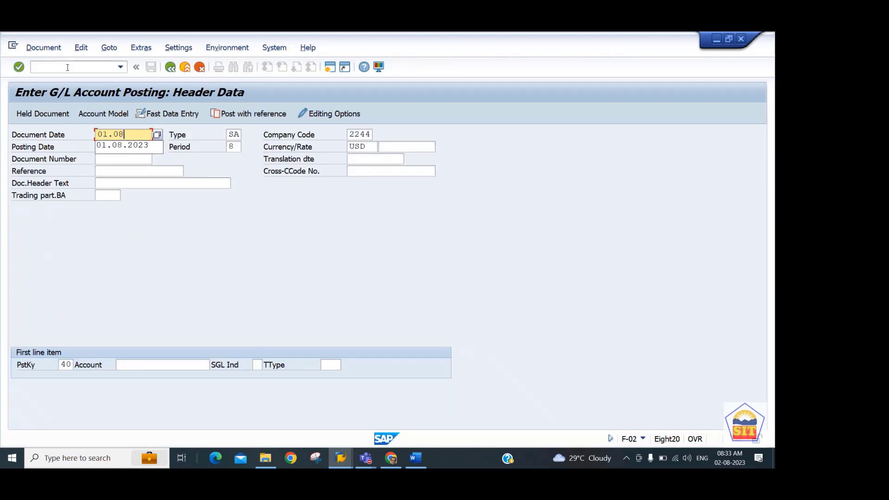
text(.2023)
key(Tab)
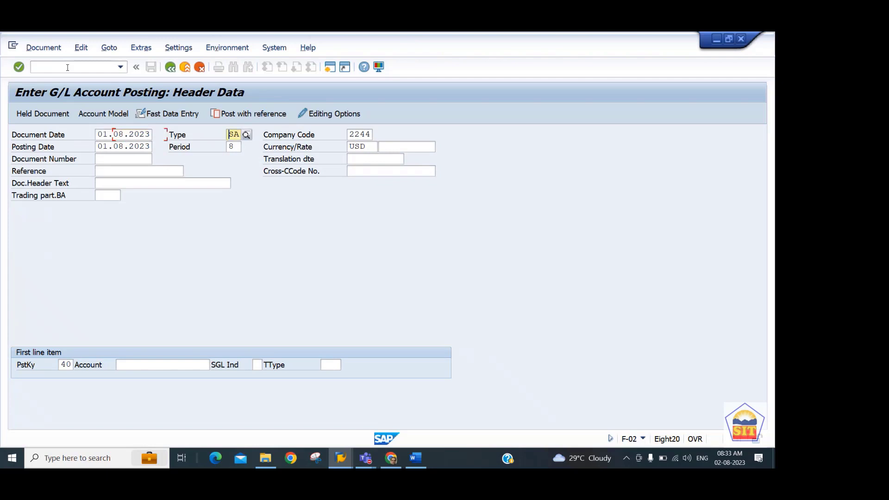
Enter account 400100 for the first line item with posting key 40, and proceed to the item details
key(Tab)
key(Tab)
key(Tab)
key(Tab)
key(Tab)
key(Tab)
key(Tab)
key(Tab)
key(Tab)
key(Tab)
key(Tab)
key(Tab)
key(Tab)
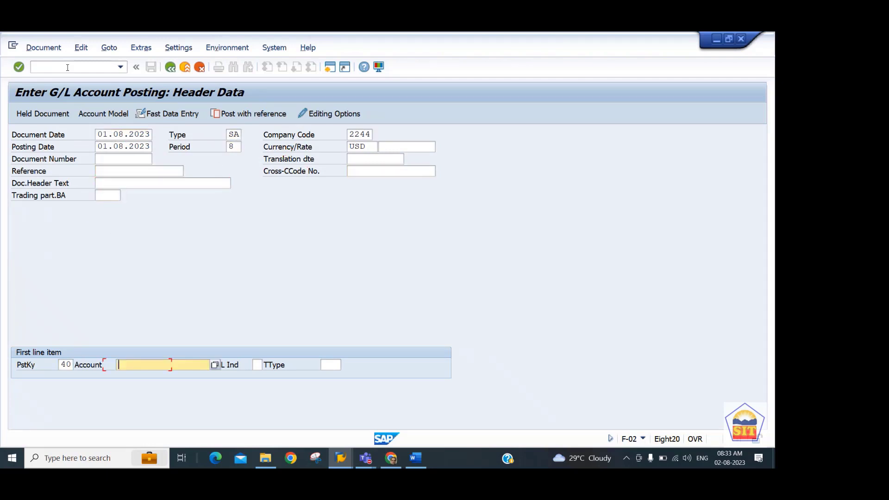
text(400100)
key(Return)
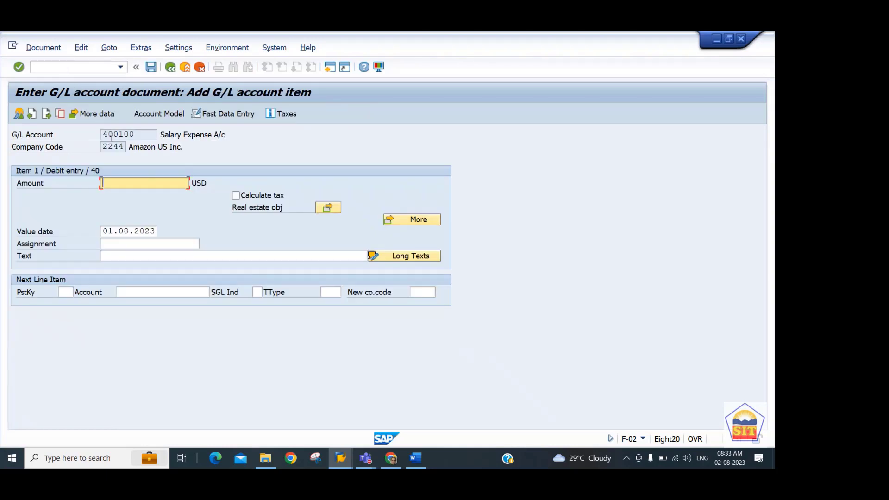
Set the debit item's amount to 12000 USD and its text to "salary paid"
text(12000)
key(Tab)
key(Tab)
key(Tab)
key(Tab)
key(Tab)
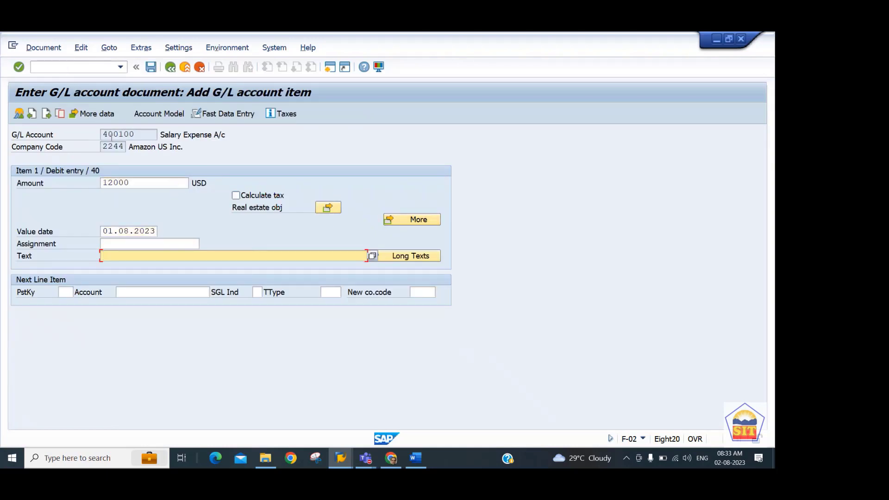
text(salary)
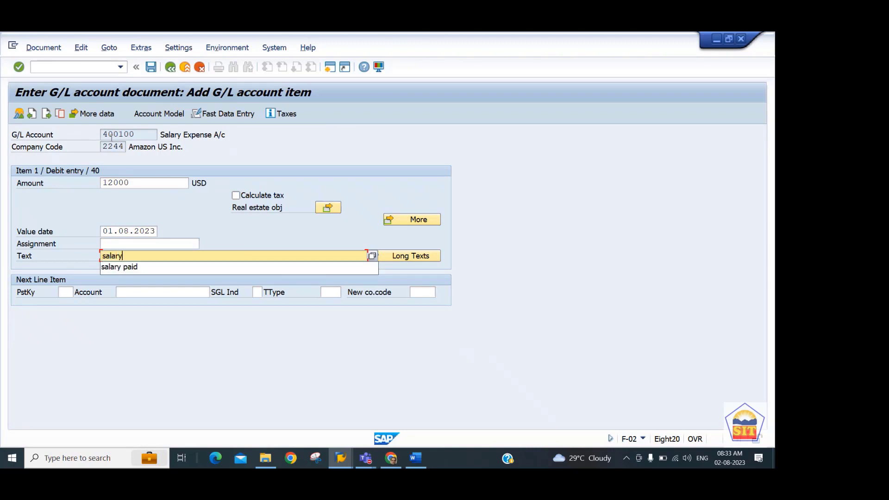
key(Down)
key(Tab)
key(Tab)
Enter posting key 50 and account 200100 for the next line item, and try to proceed from the debit item
text(50)
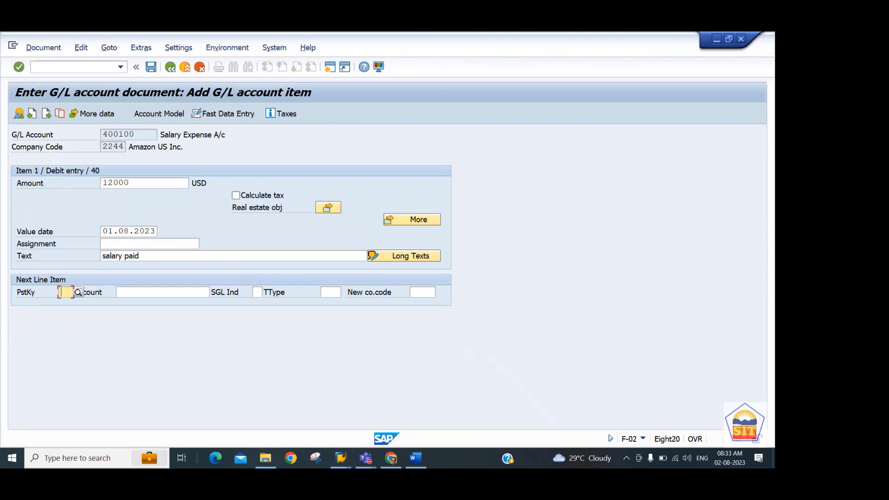
key(Tab)
text(20100)
key(BackSpace)
key(BackSpace)
key(BackSpace)
text(0100)
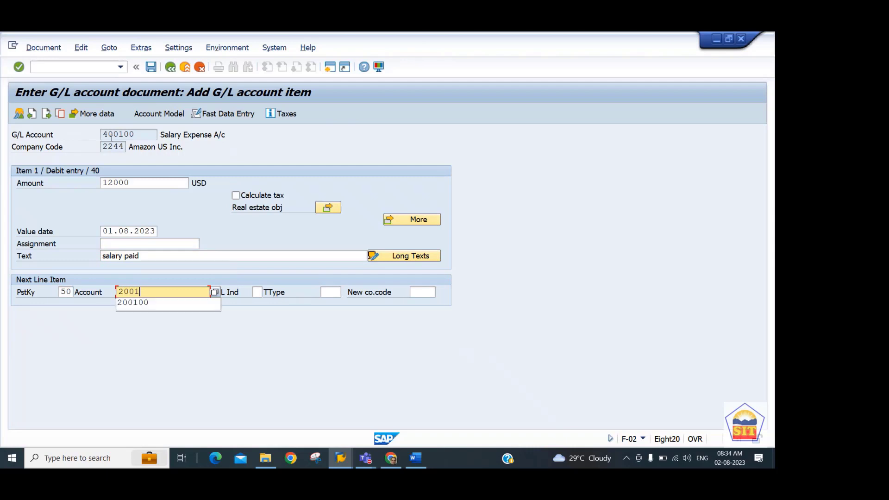
click(112, 140)
key(Return)
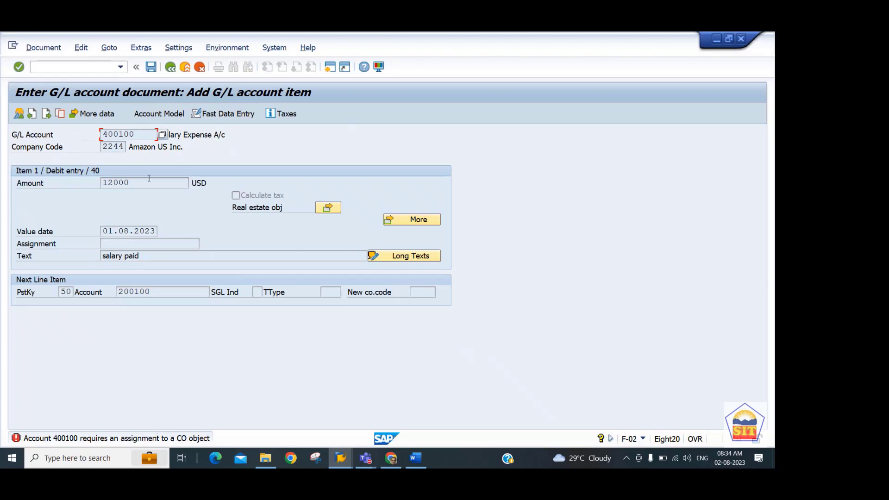
drag(137, 134, 62, 135)
Switch to Word and review the Step 6 instructions on the field status group settings for G004 cost accounts in transaction OBC4
click(416, 459)
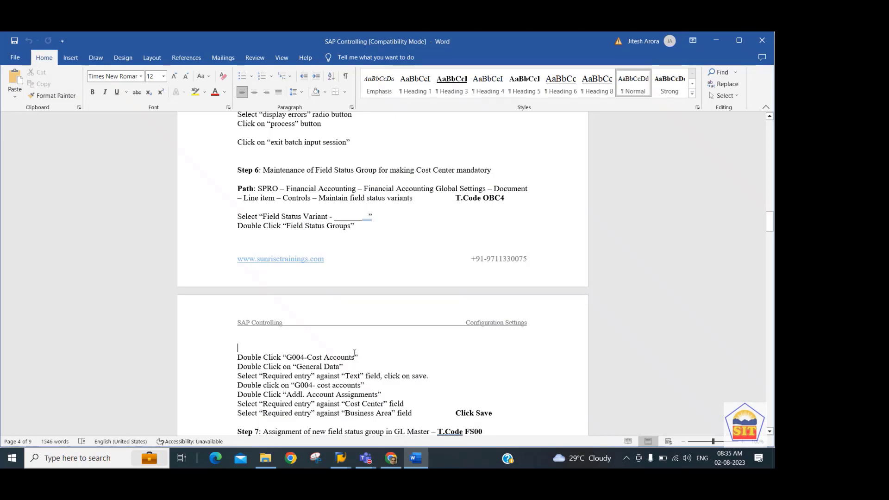
key(Down)
key(Down)
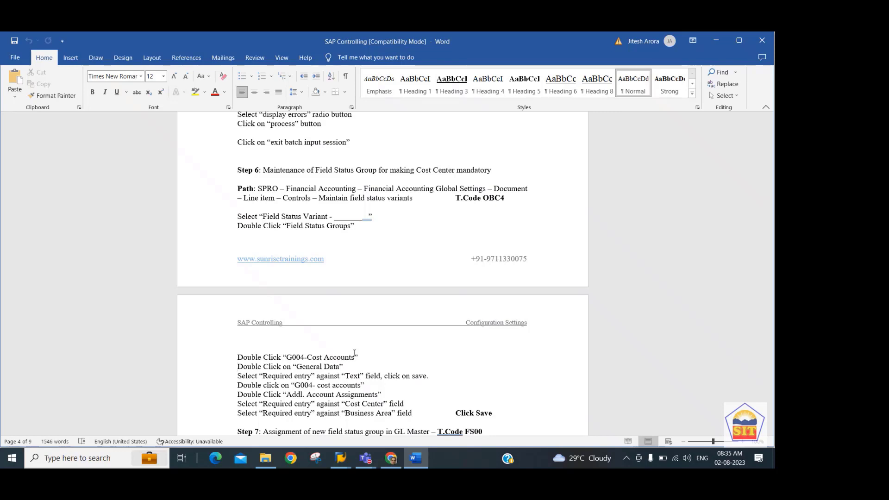
key(Up)
key(Up)
key(Up)
key(Up)
key(Up)
key(Up)
key(Up)
key(Up)
key(Up)
key(Up)
key(Up)
key(Up)
key(Up)
key(Up)
key(Up)
key(Down)
key(Down)
key(Down)
key(Down)
key(Down)
key(Down)
key(Down)
key(Down)
key(Down)
key(Down)
key(Down)
key(Down)
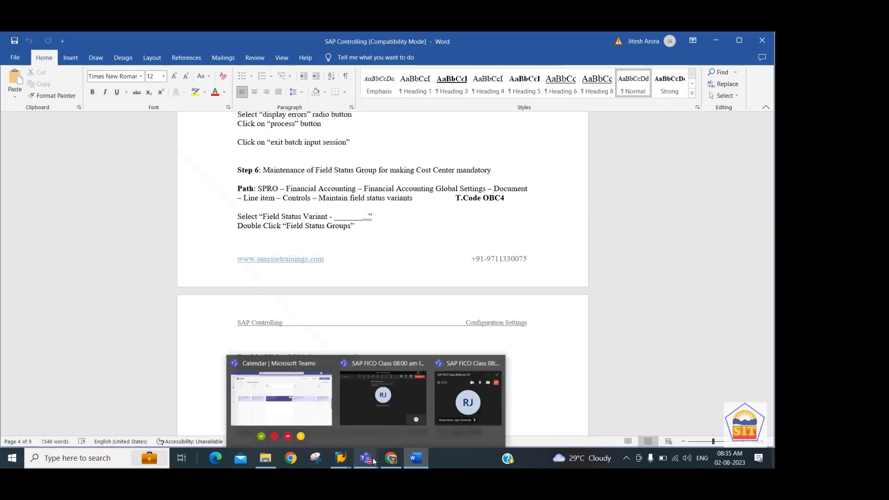
Switch to SAP, start transaction OBC4, and open the field status groups of field status variant 2244
mouse_move(341, 458)
click(368, 398)
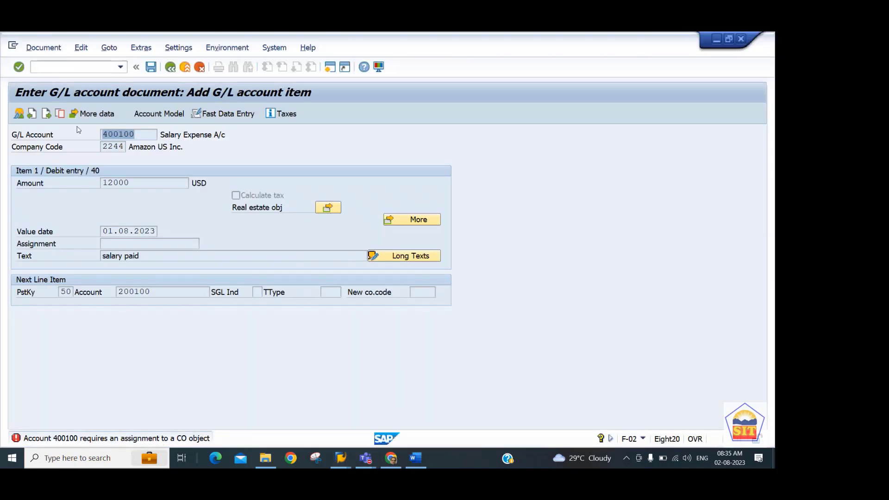
click(52, 68)
text(/n)
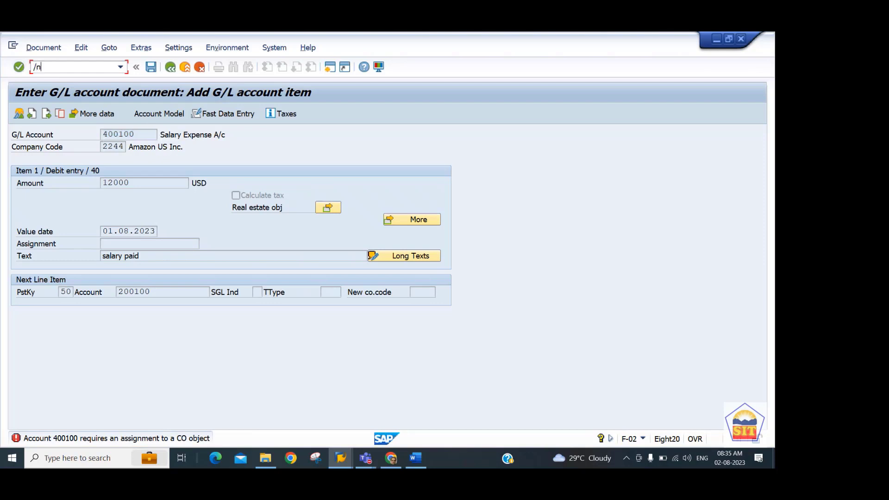
text(okb9)
key(Return)
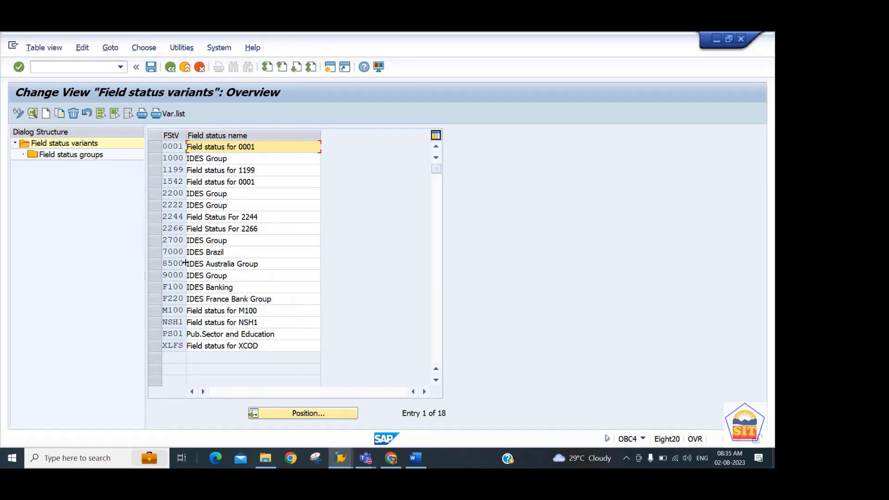
click(156, 217)
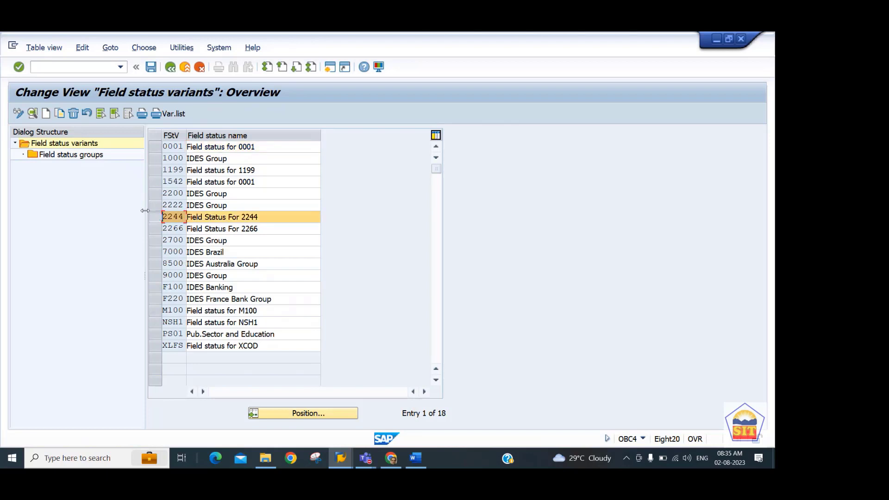
click(68, 157)
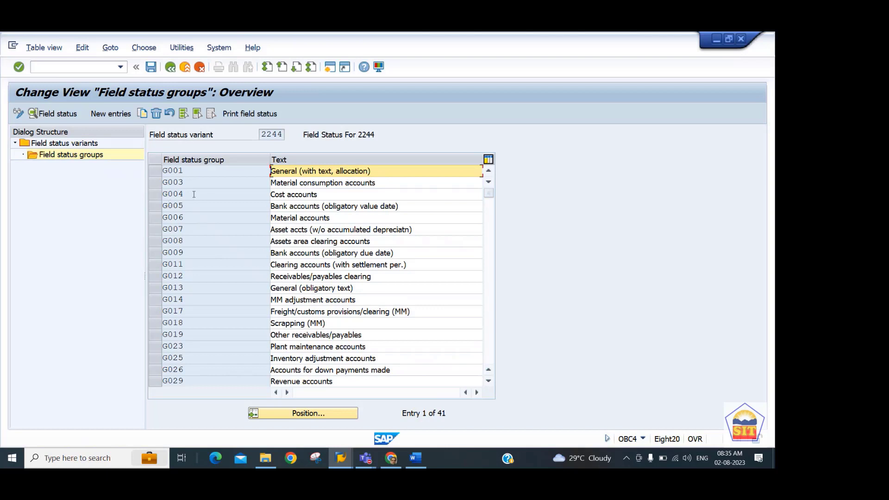
Examine the additional account assignments of field status group G004 (Cost accounts), and return to the group list
drag(194, 194, 137, 191)
click(214, 194)
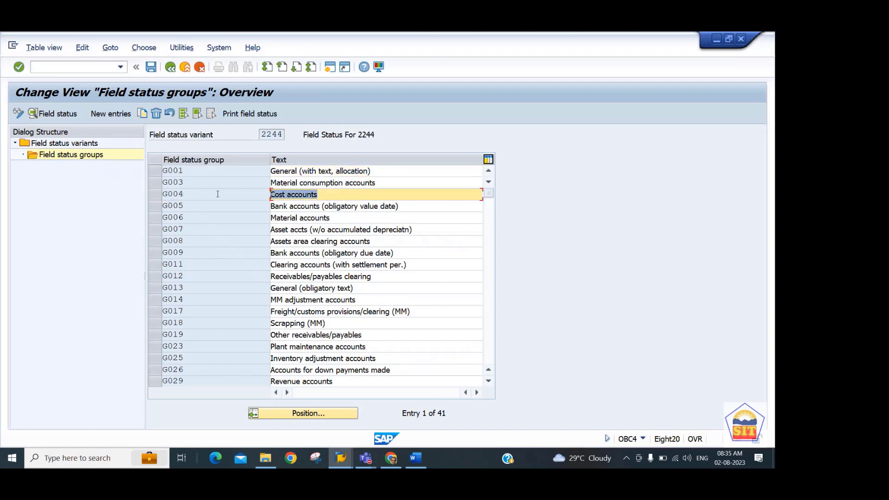
drag(214, 194, 128, 202)
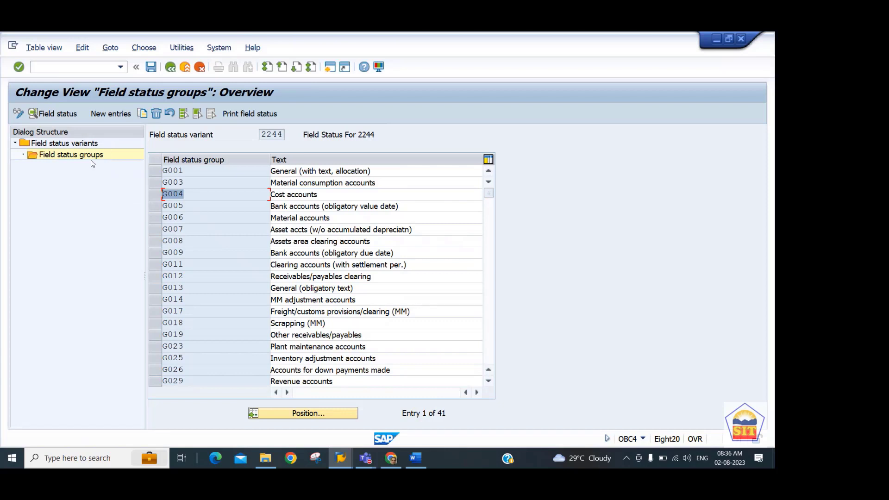
double_click(180, 195)
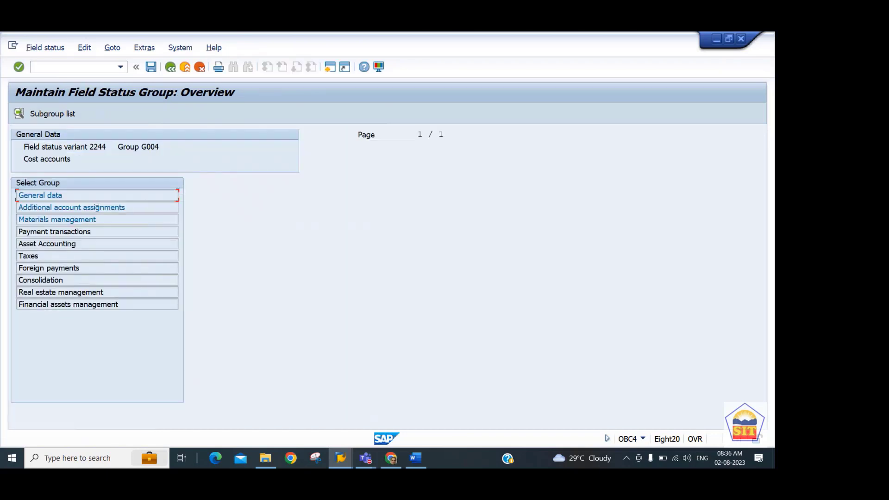
double_click(97, 207)
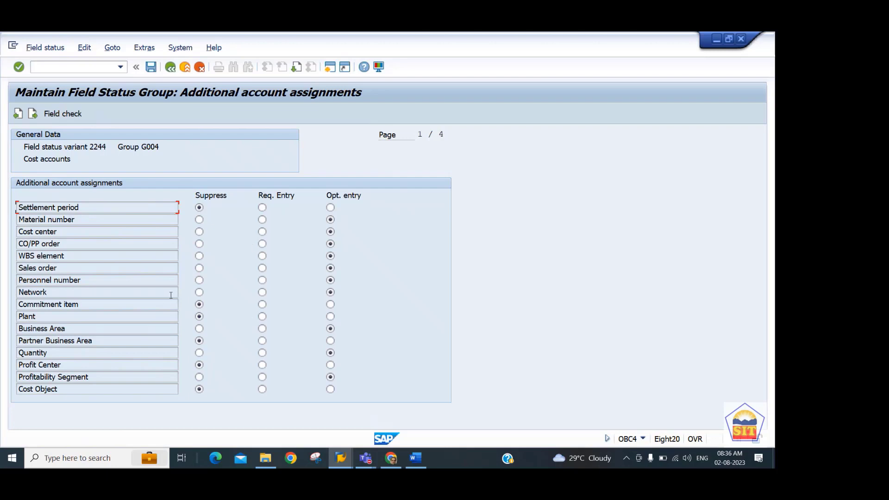
click(171, 69)
click(171, 69)
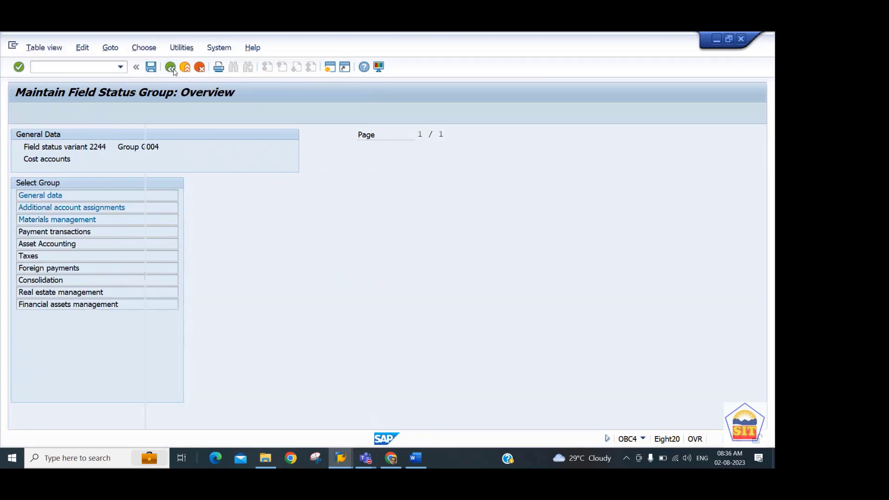
Start transaction FS00 and display the create/bank/interest data of G/L account 400000 in company code 2244
click(92, 67)
text(/nfs00)
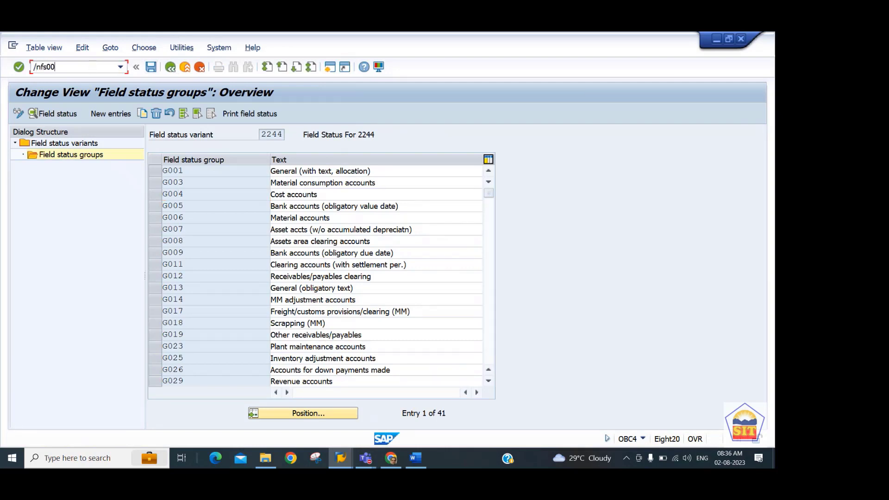
key(Return)
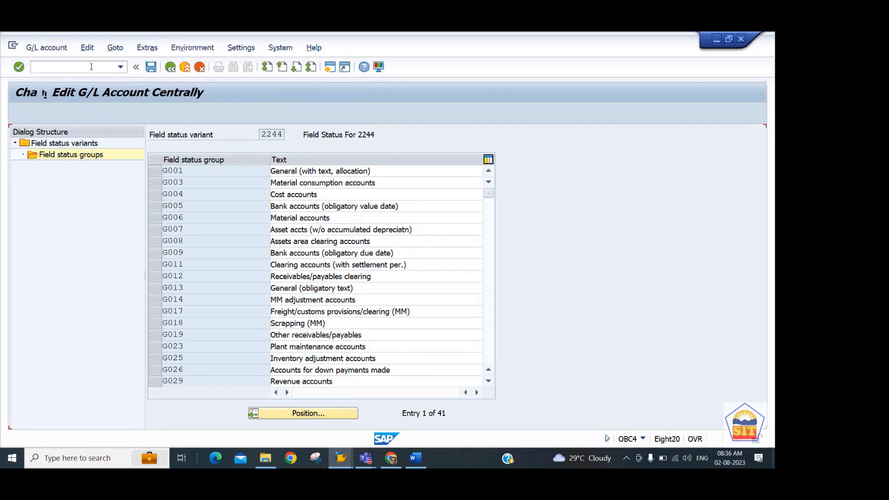
text(4000001)
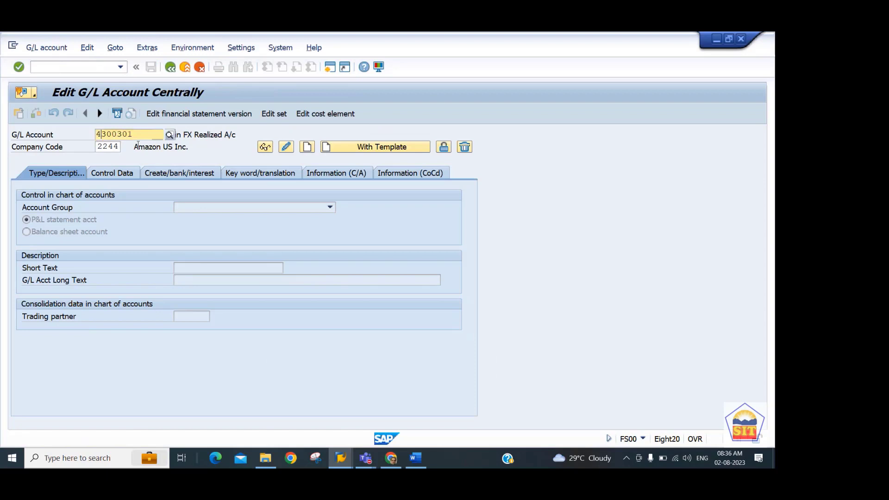
key(BackSpace)
key(BackSpace)
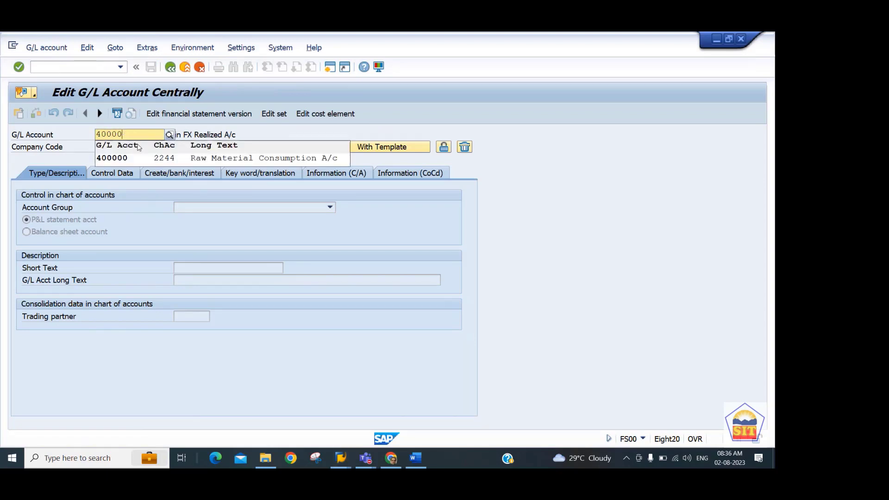
click(121, 158)
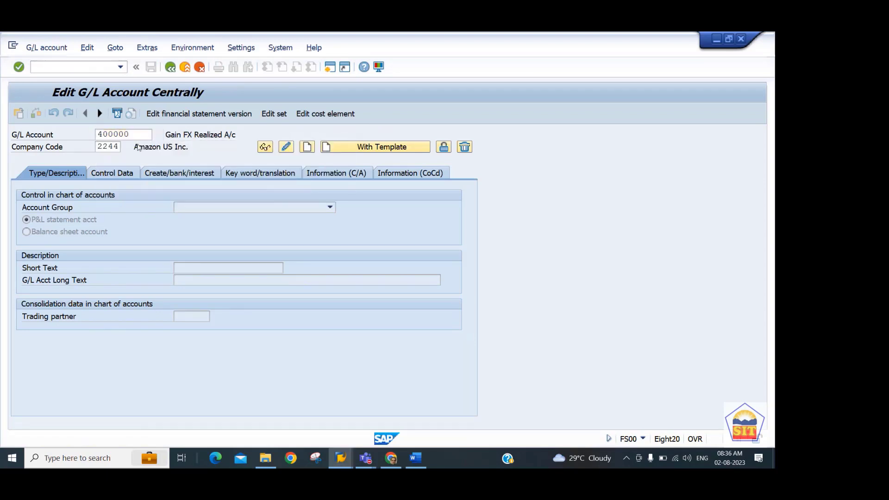
click(194, 175)
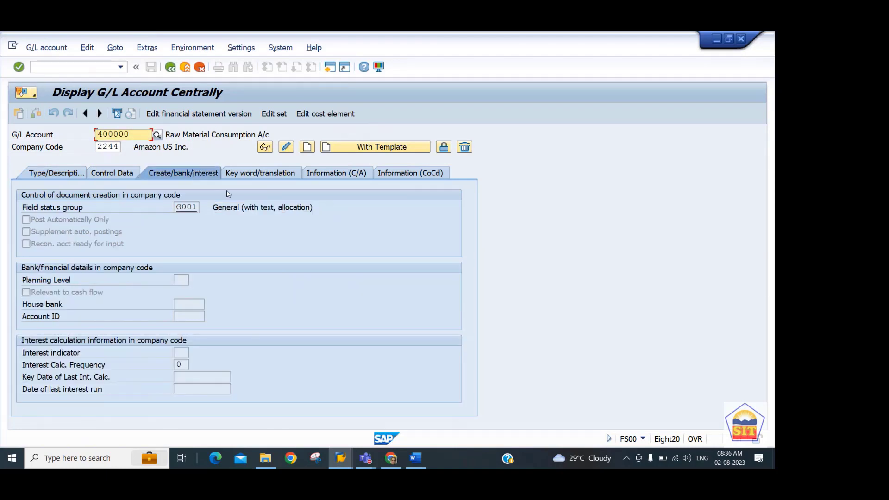
Change G/L account 400000's field status group to G004 (Cost accounts) and save the account
click(286, 147)
key(Right)
key(Right)
key(Right)
key(Right)
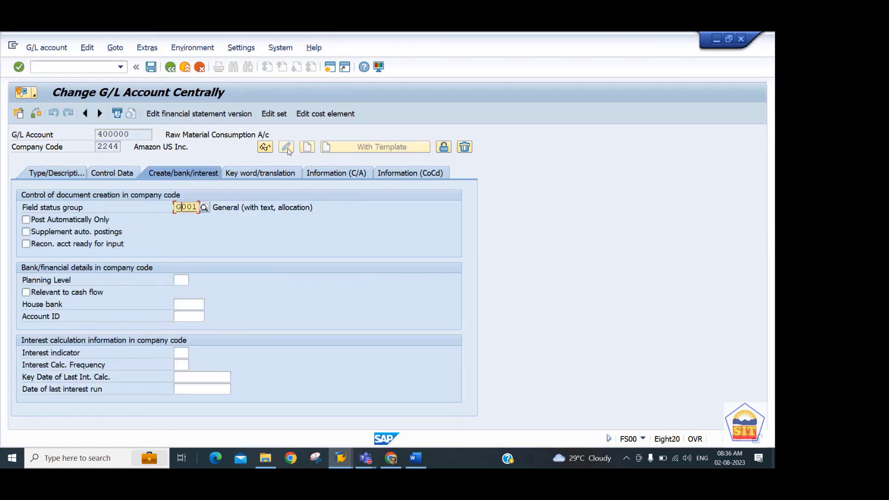
key(BackSpace)
text(4)
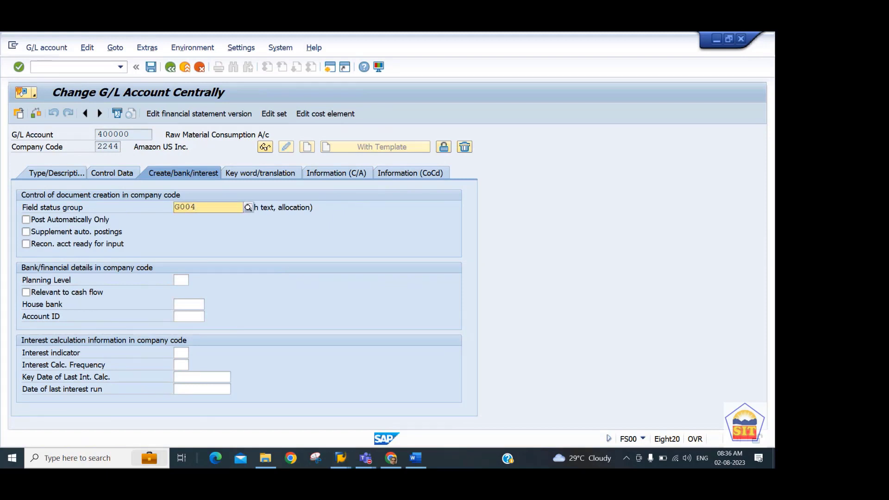
key(Down)
key(Return)
click(287, 149)
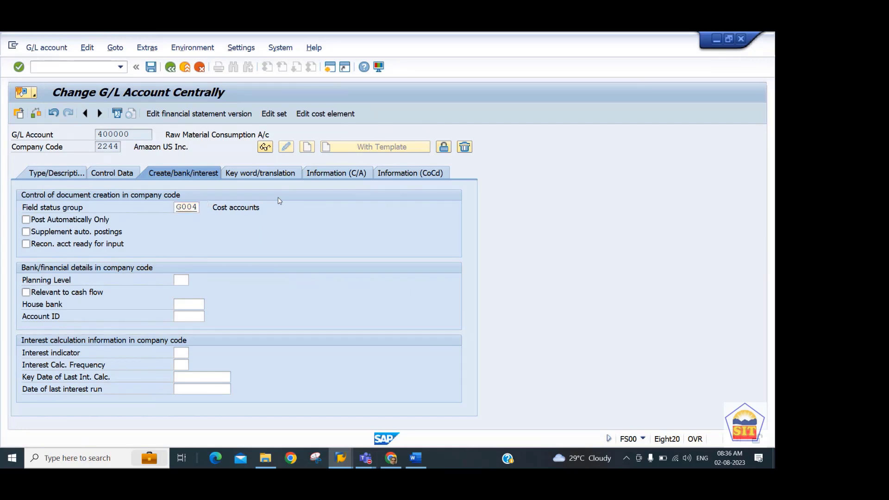
key(ctrl+s)
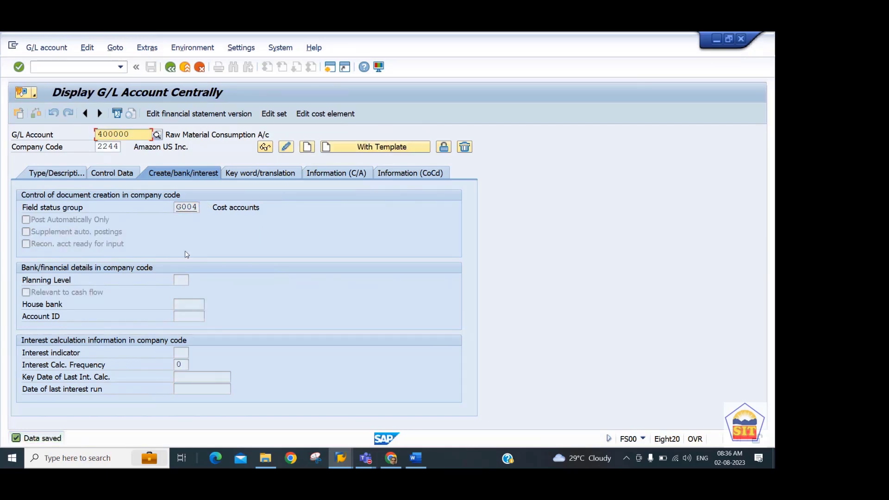
Switch to Word and review Step 7 and the notes on mass maintenance of G/L account master records
key(alt+Tab)
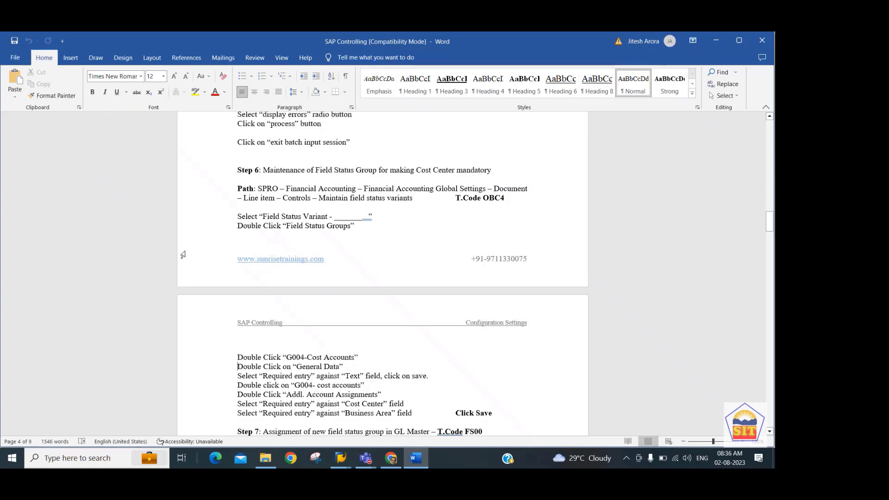
key(Down)
key(Down)
key(Down)
key(Down)
key(Down)
key(Down)
key(Down)
key(Down)
key(Down)
key(Down)
key(Down)
key(Down)
key(Down)
key(Down)
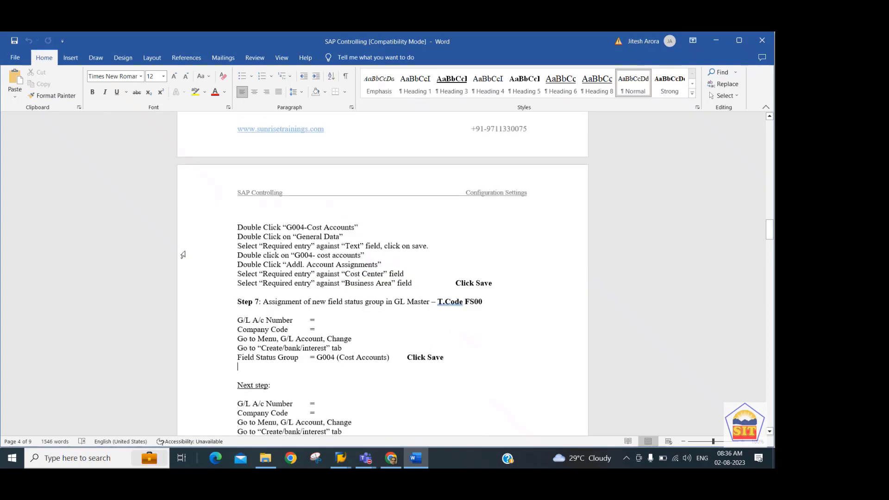
key(Down)
scroll(183, 255, down, 3)
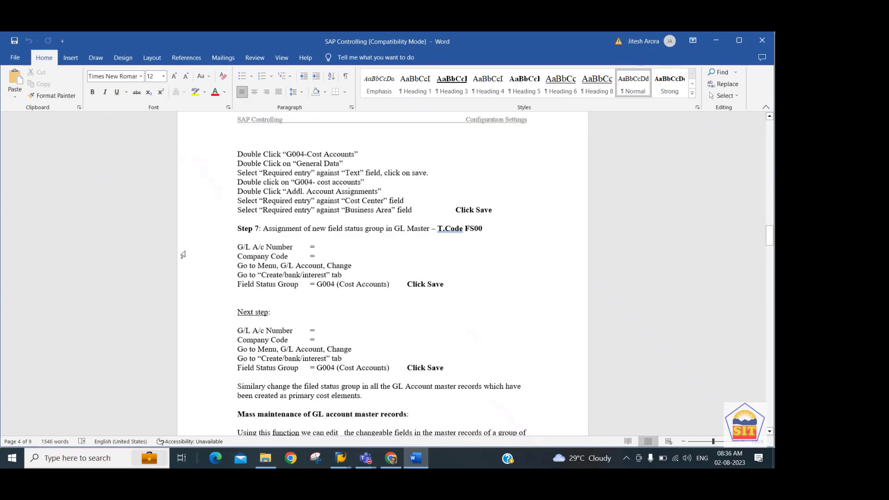
scroll(183, 255, down, 3)
key(Down)
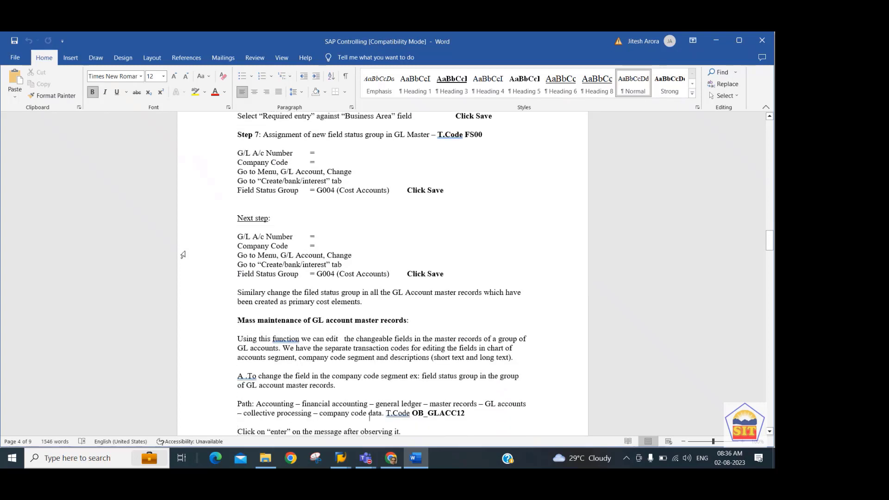
Copy the transaction code OB_GLACC12 from the mass maintenance path in the Word notes
key(shift+Left)
key(shift+Left)
key(shift+Left)
key(shift+Left)
key(shift+Left)
key(shift+Left)
key(shift+Left)
key(shift+Left)
key(shift+Left)
key(shift+Left)
key(ctrl+c)
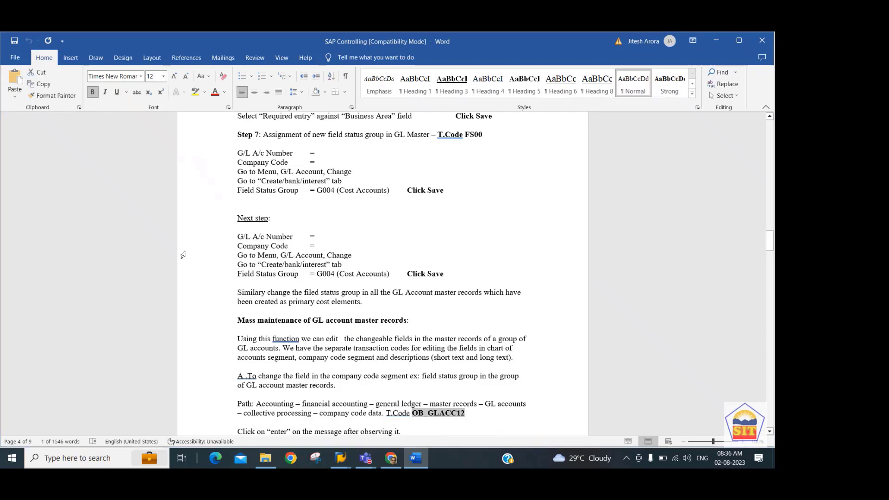
Switch to SAP, start transaction OB_GLACC12 using the copied code, and acknowledge the mass maintenance warning
key(alt+Tab)
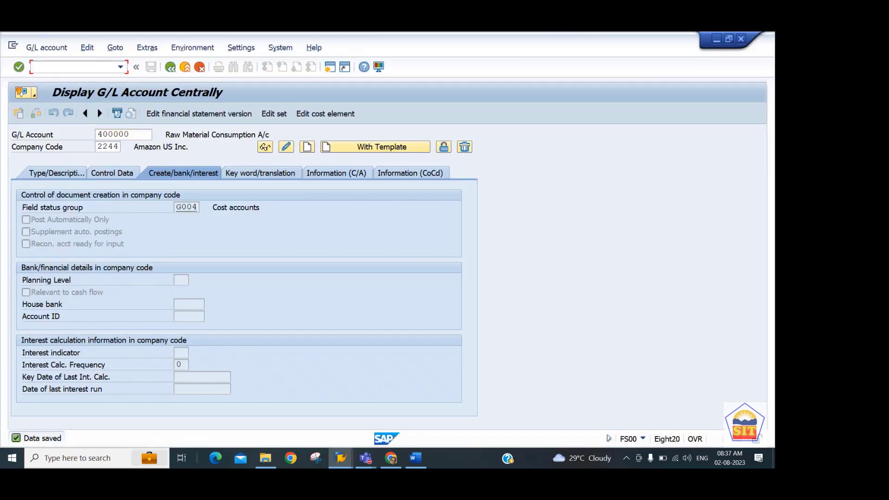
text(/n)
key(ctrl+v)
key(Return)
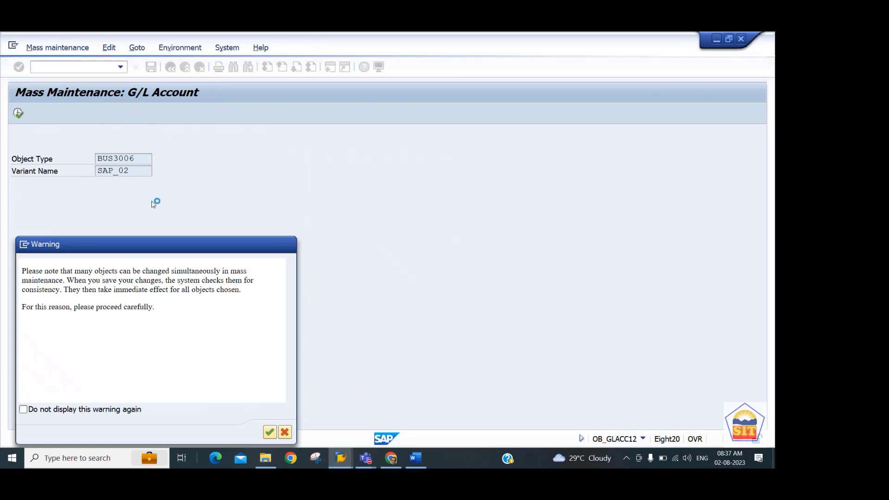
key(Return)
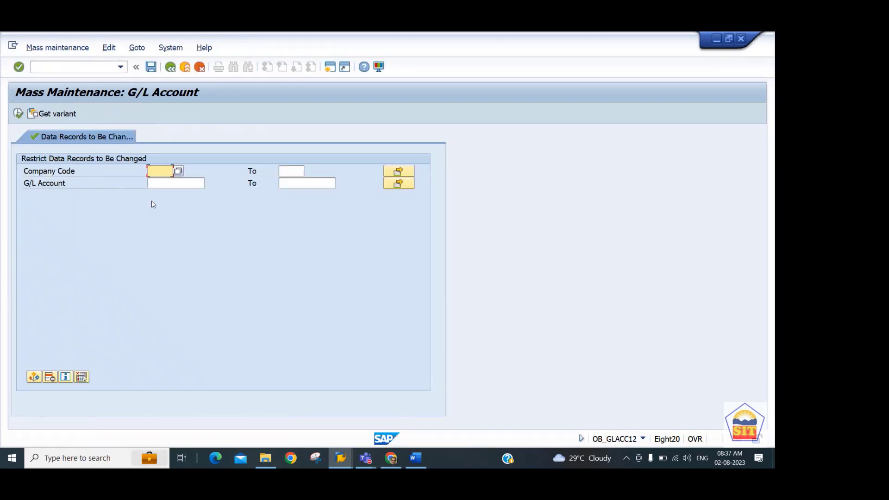
Restrict the G/L account records for mass maintenance to company code 2244
text(2244)
key(Tab)
key(Tab)
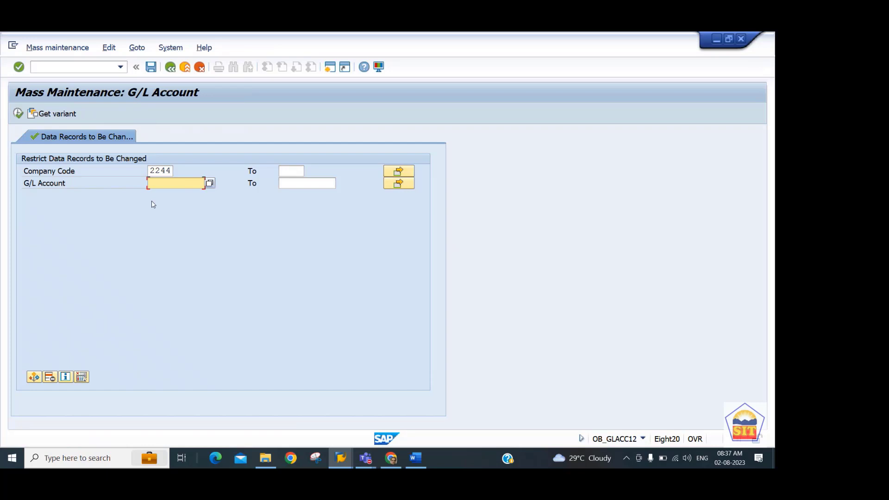
Restrict the mass maintenance to G/L accounts 400001 to 499999 and run the selection
text(4000001)
key(BackSpace)
key(BackSpace)
text(1)
key(Tab)
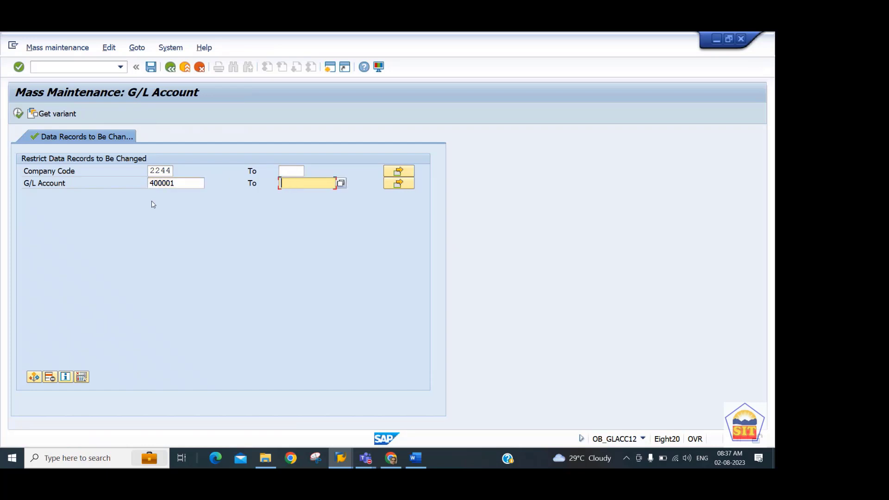
text(499999)
key(Return)
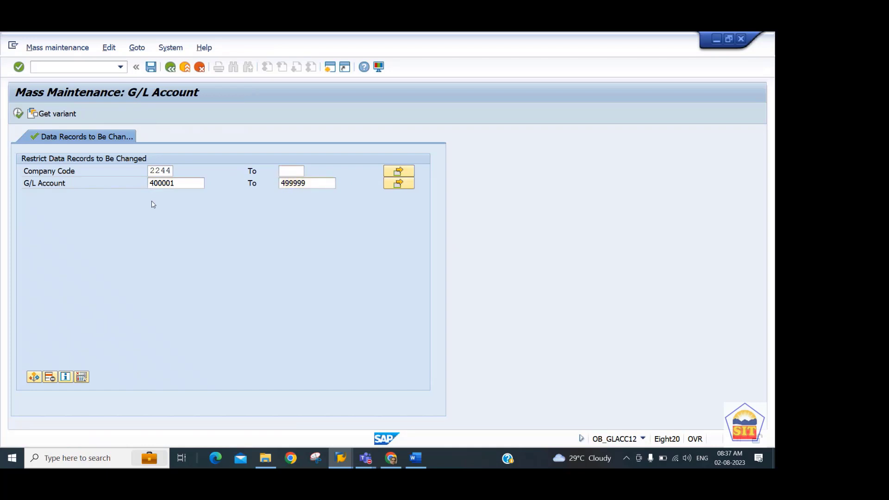
click(19, 113)
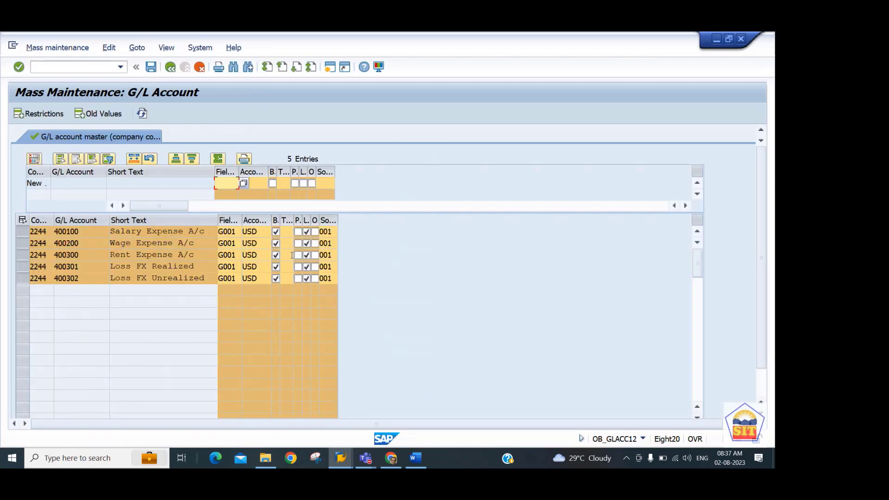
Set the field status group to G004 for G/L accounts 400100, 400200, 400300, 400301 and 400302
click(237, 232)
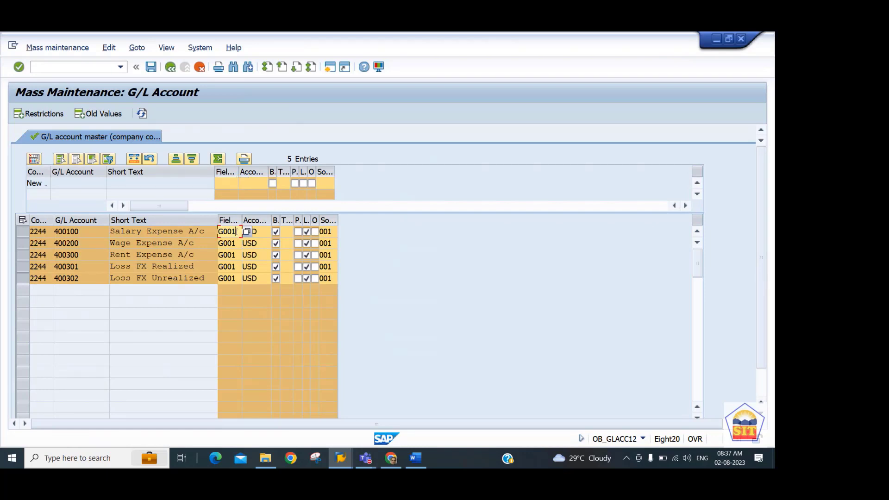
key(Left)
text(4)
key(Down)
text(4)
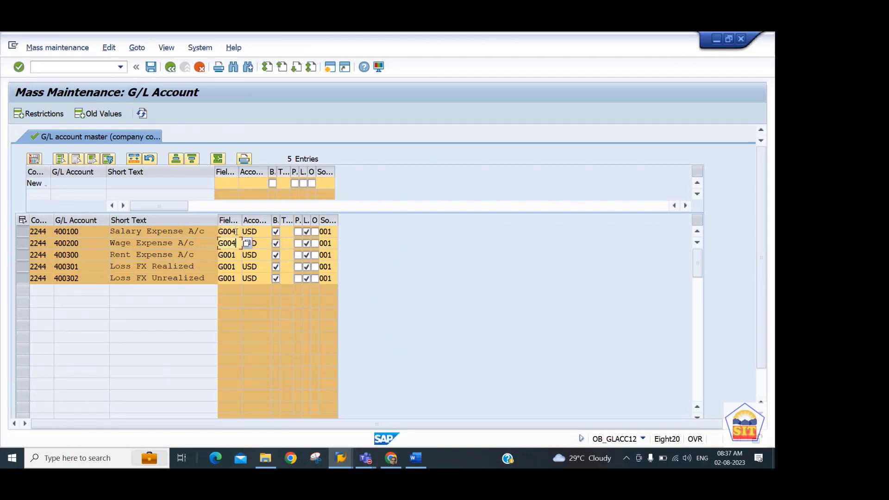
key(Down)
key(Left)
text(4)
key(Down)
key(Left)
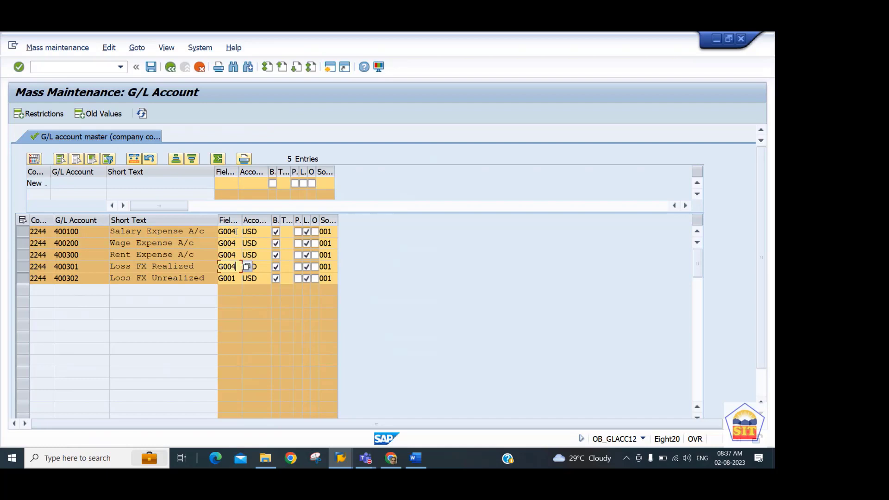
text(4)
key(Down)
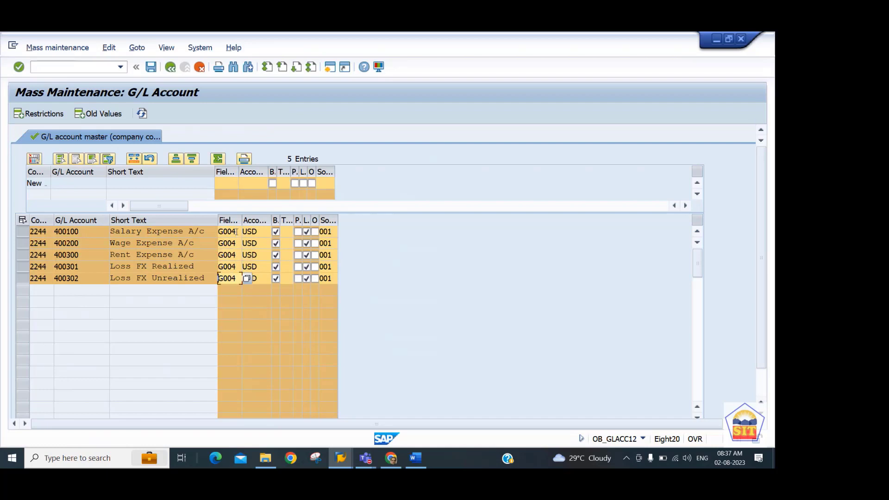
Save the mass changes to the G/L accounts, accept the save warning, and leave the update messages
key(ctrl+s)
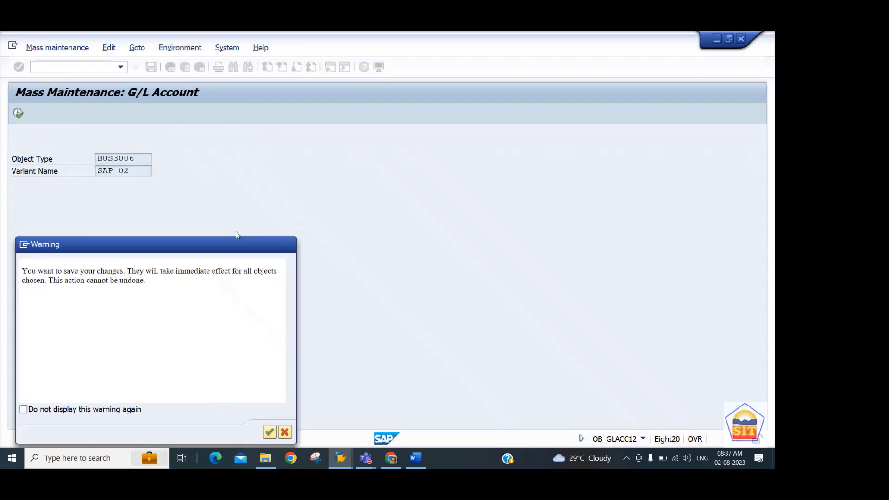
key(Return)
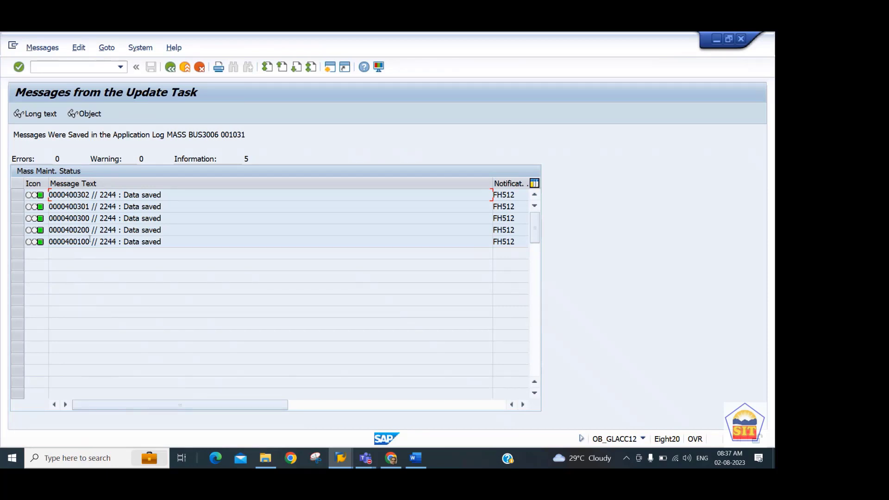
click(170, 68)
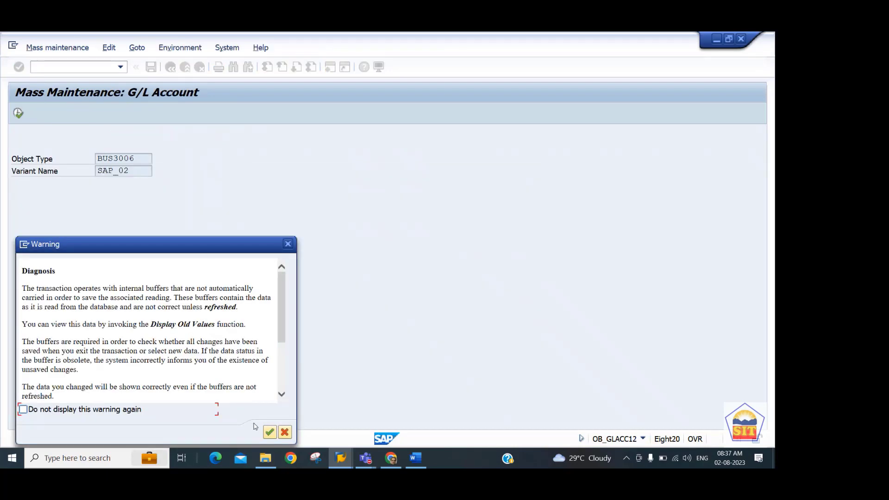
Acknowledge the mass maintenance warning and go to transaction FS00 for central G/L account editing with /nfs00
click(270, 432)
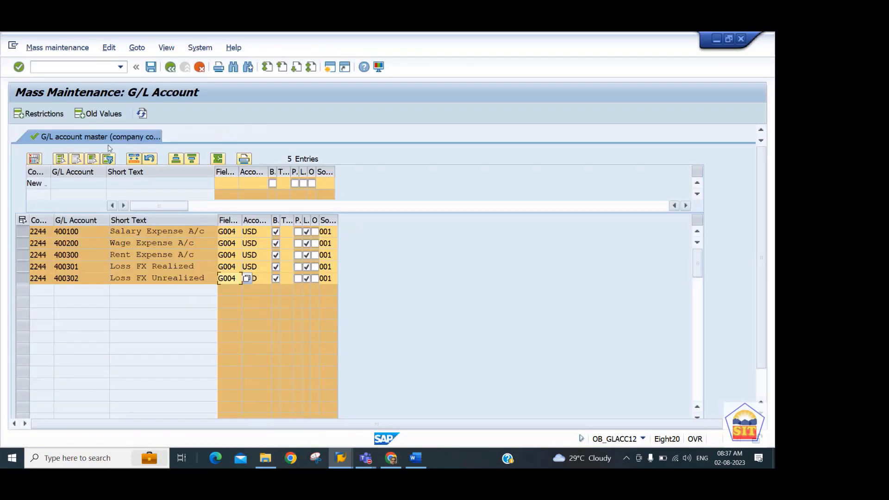
text(/nfs00)
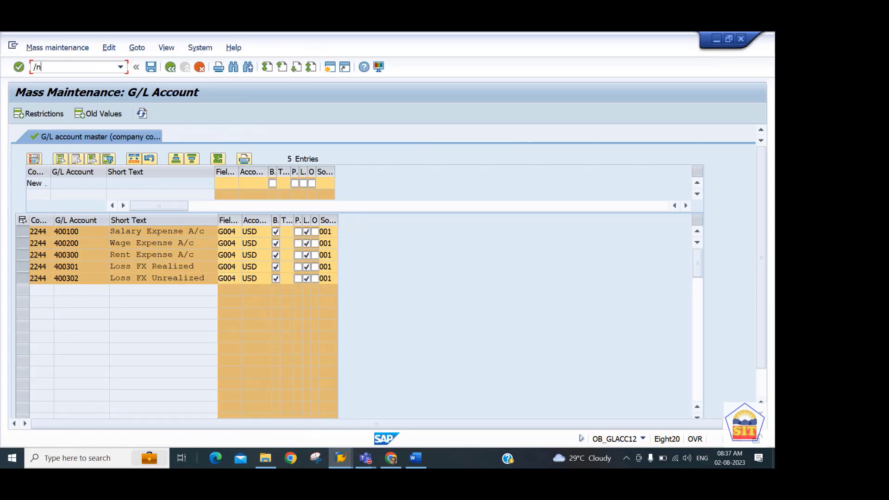
key(Return)
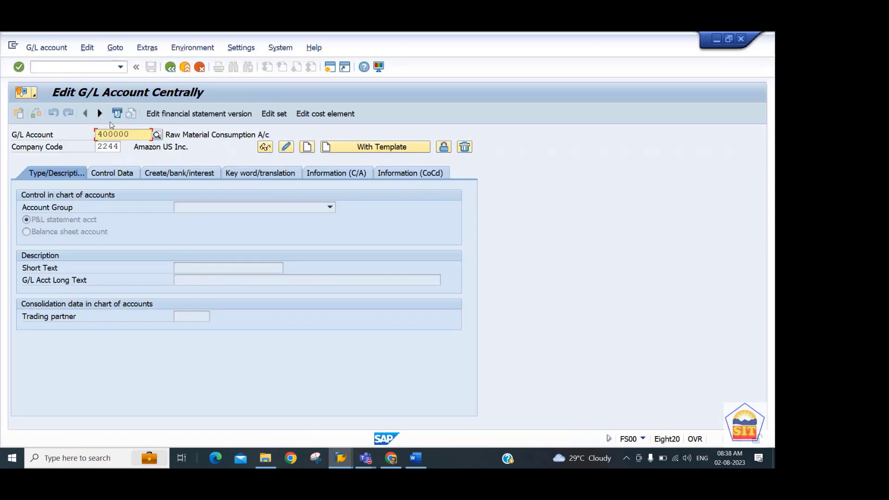
Display G/L account 400100 in company code 2244 and check its field status group in the document creation settings
click(114, 133)
text(1)
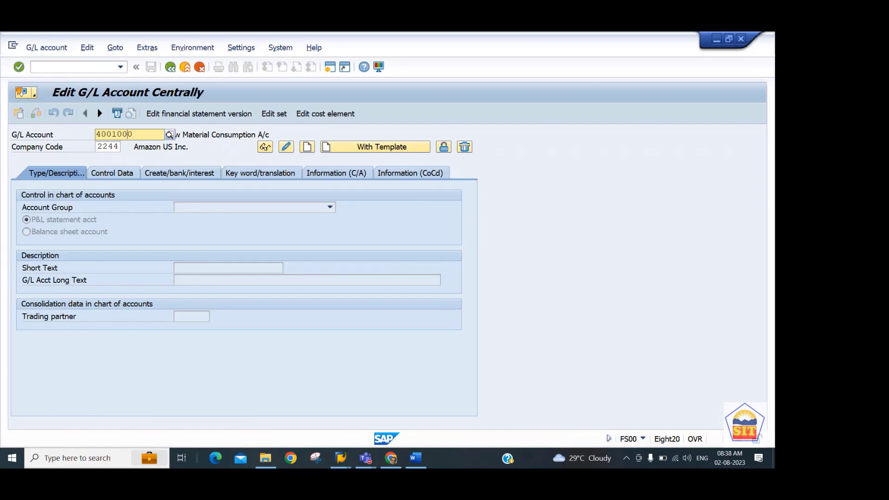
key(Delete)
key(Return)
key(Return)
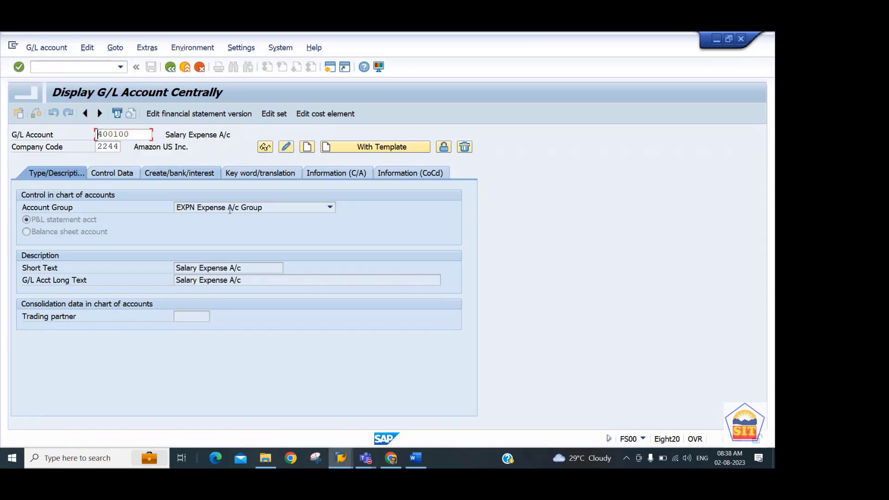
click(180, 173)
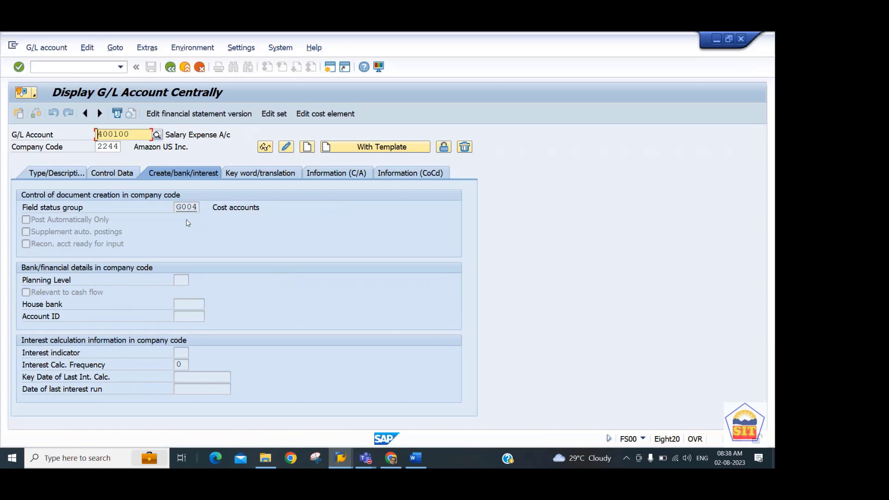
Switch to the SAP Controlling document in Word and read the cost center accounting section on naming logic and standard hierarchy
key(alt+Tab)
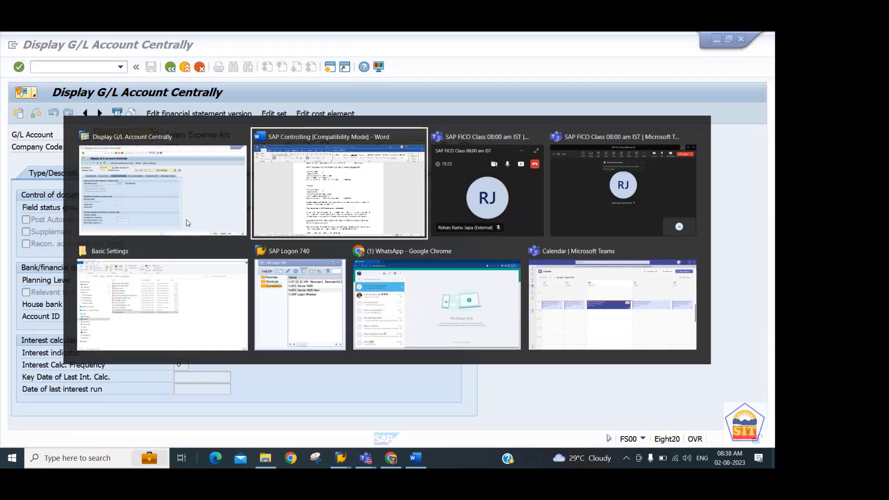
scroll(183, 223, down, 12)
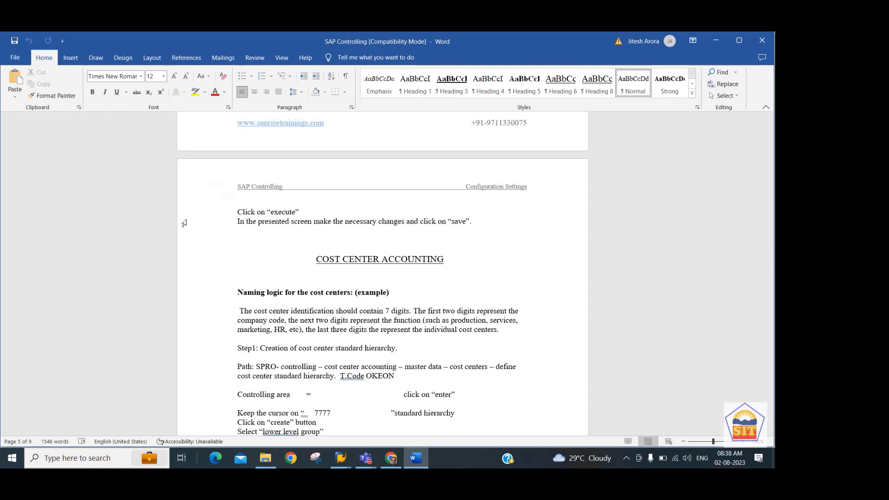
key(Down)
key(Down)
key(Down)
key(Down)
key(Down)
key(Down)
key(Down)
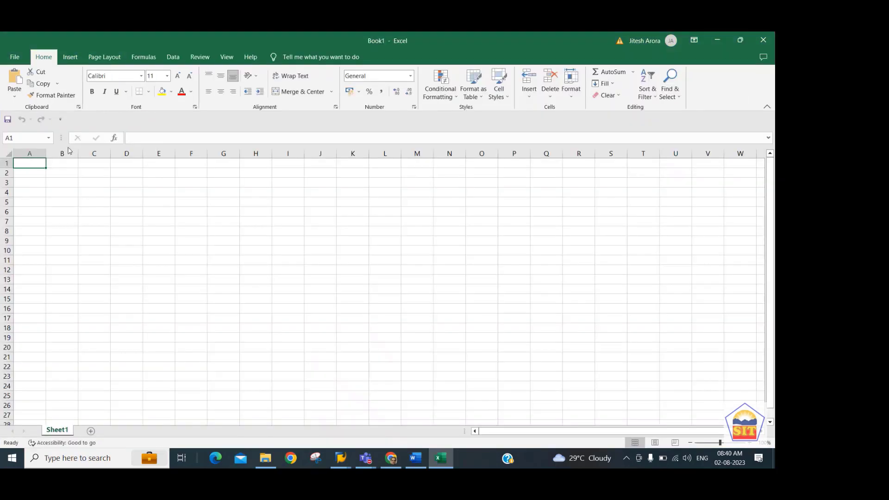
Widen column A of the blank Excel workbook and list Production, Marketing and Sales in cells A1 to A3
drag(111, 153, 116, 154)
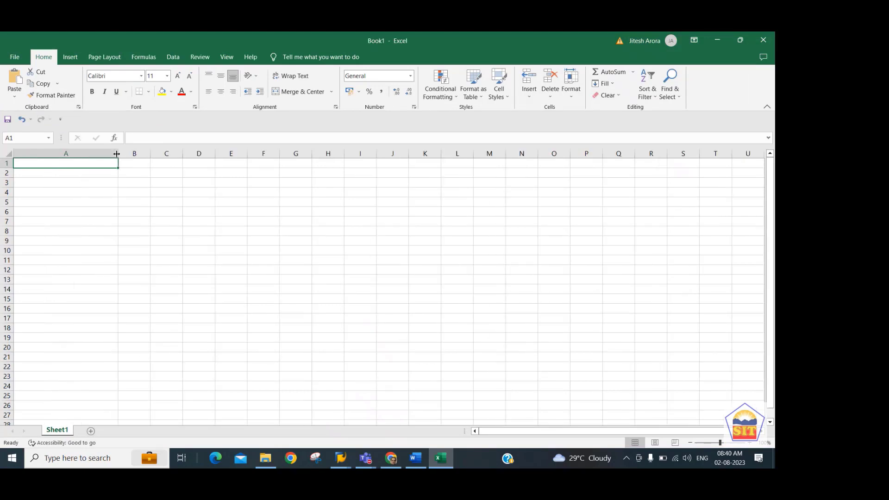
text(M)
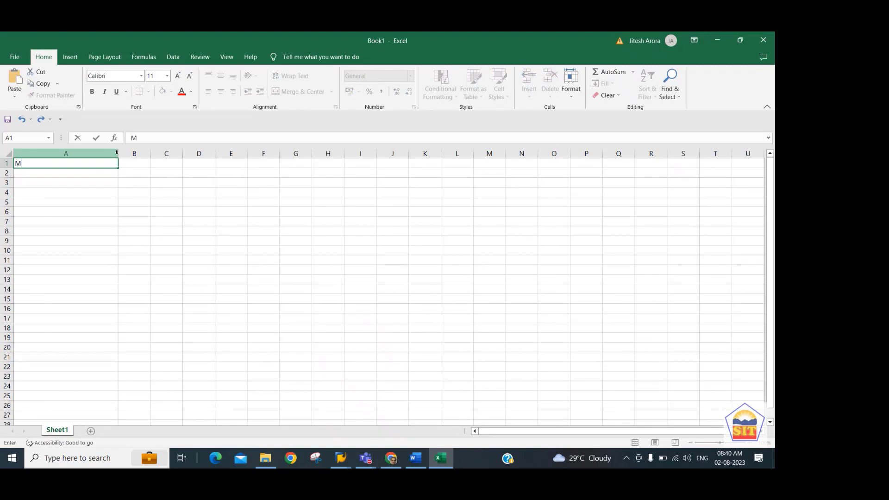
text(a)
key(BackSpace)
key(BackSpace)
text(Production)
key(Return)
text(Marketing)
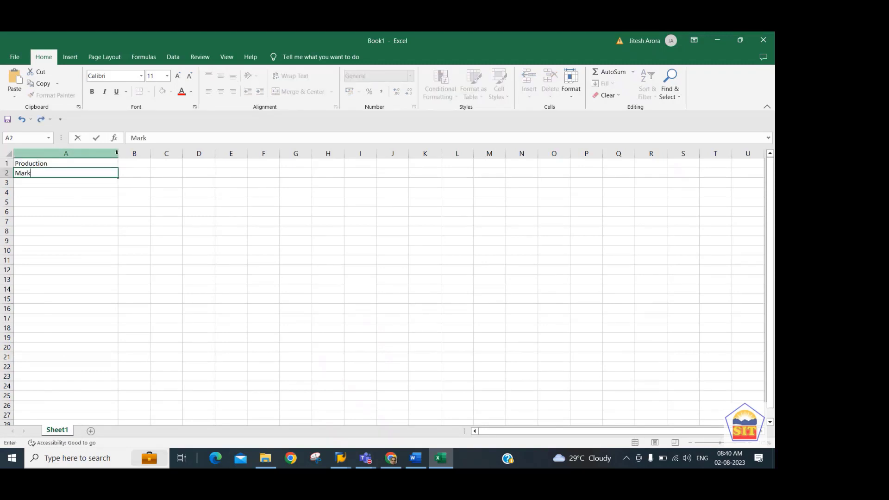
key(Return)
text(Sales)
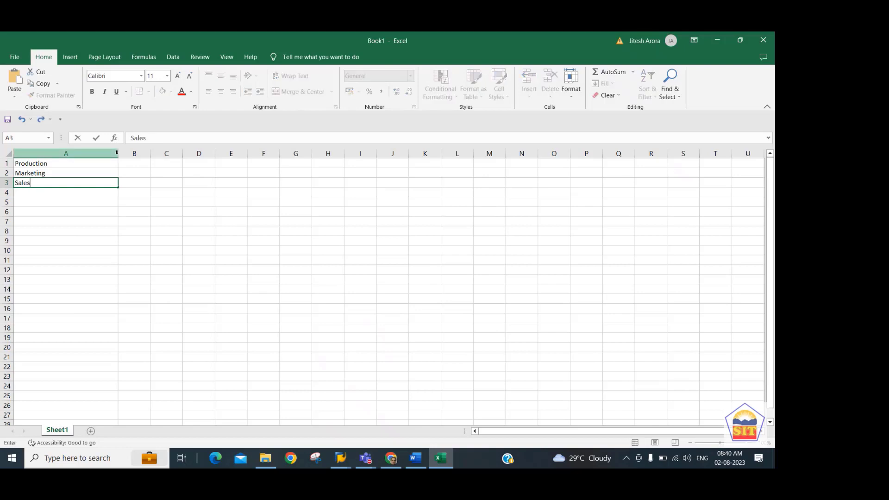
key(Return)
Continue the department list with Service, Customer Care and R&D in cells A4 to A6
text(Service)
key(Return)
text(Customer Care)
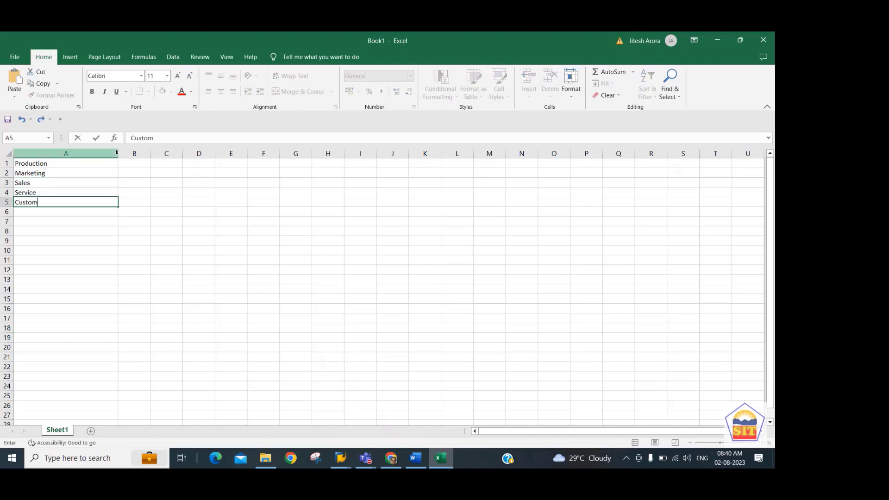
key(Return)
text(R&D)
key(Return)
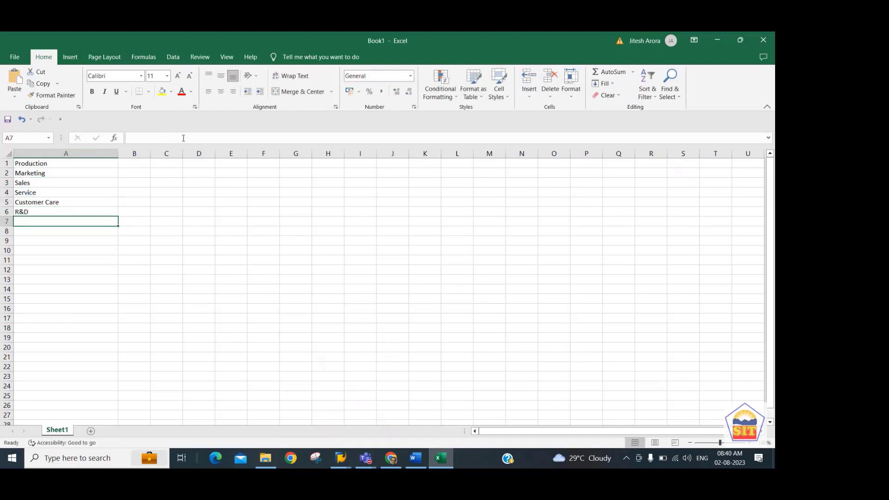
Narrow column A slightly and insert a blank row above the department list
key(Up)
key(Up)
key(Up)
key(Up)
key(Up)
key(Up)
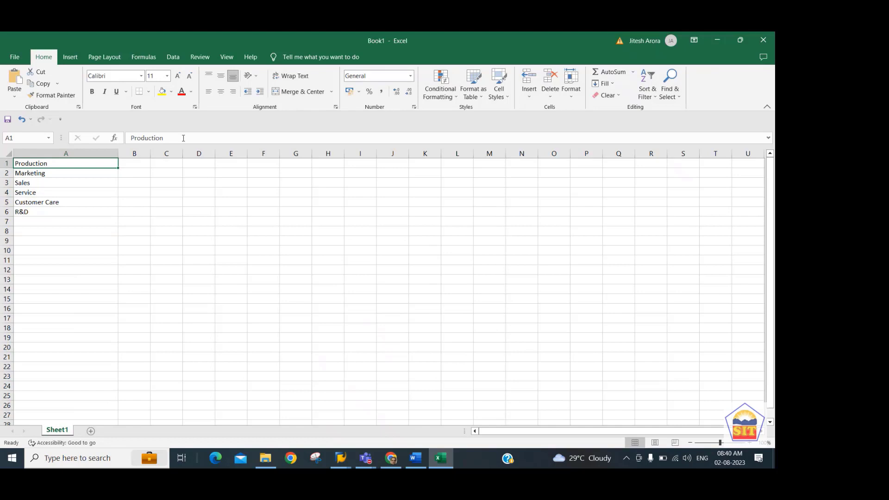
drag(119, 154, 99, 153)
click(124, 164)
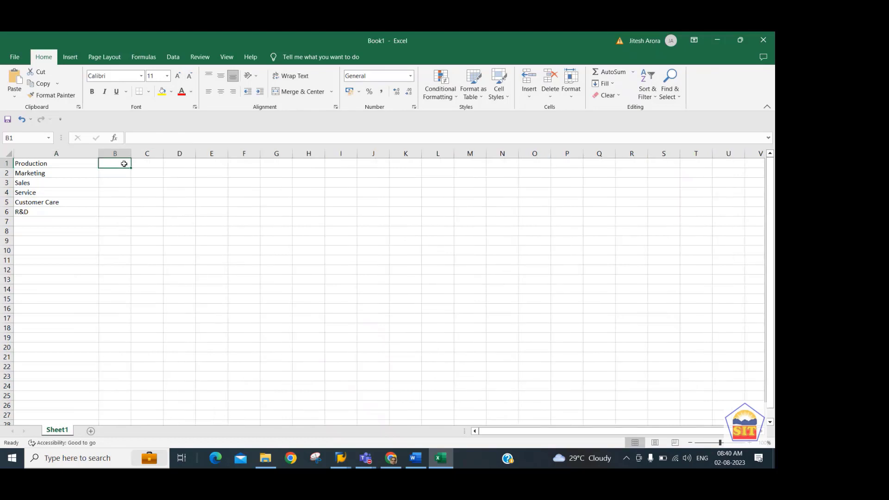
key(alt+h)
key(i)
key(r)
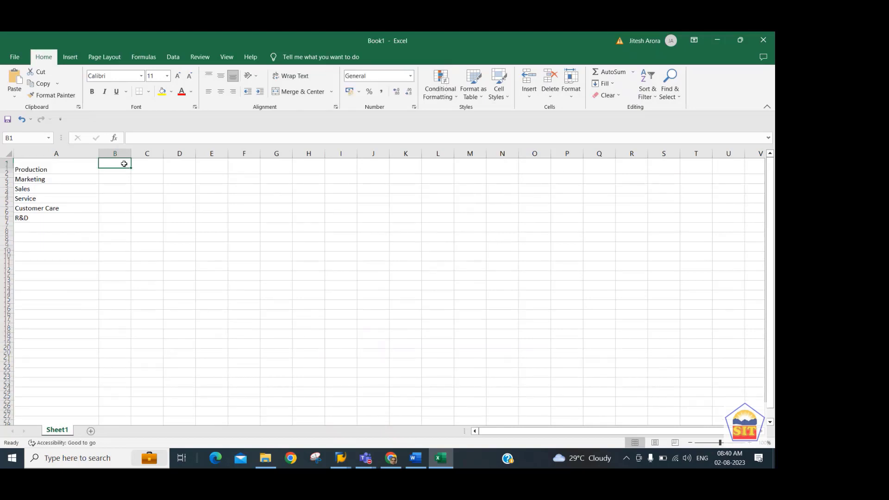
key(Left)
key(Down)
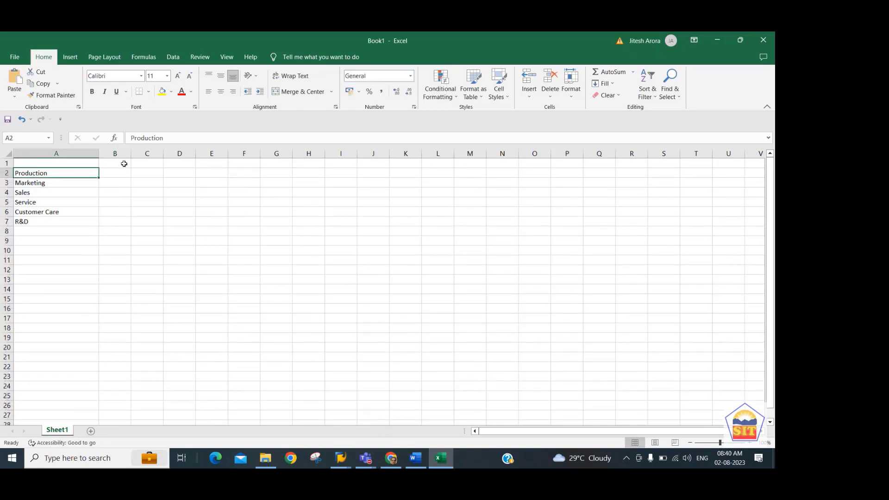
Enter the heading Cost Center Group in cell B1 and fit column B to its width
click(124, 164)
text(C)
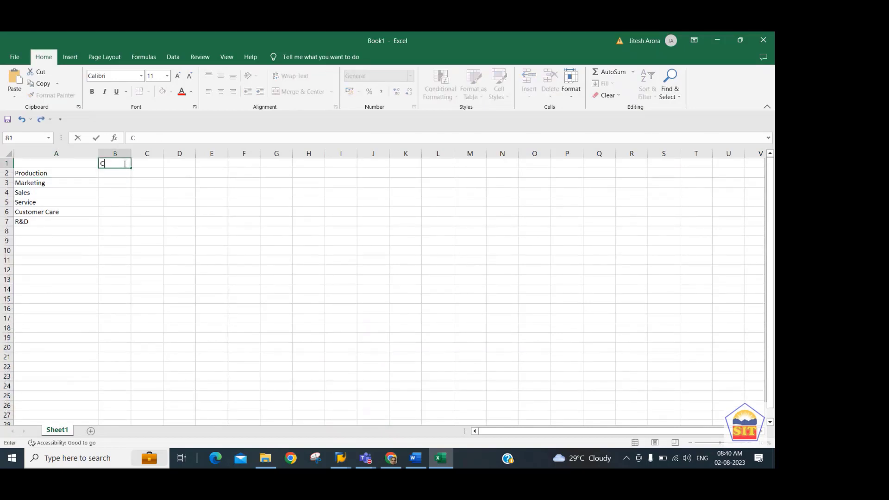
text(ost Center Group)
key(Return)
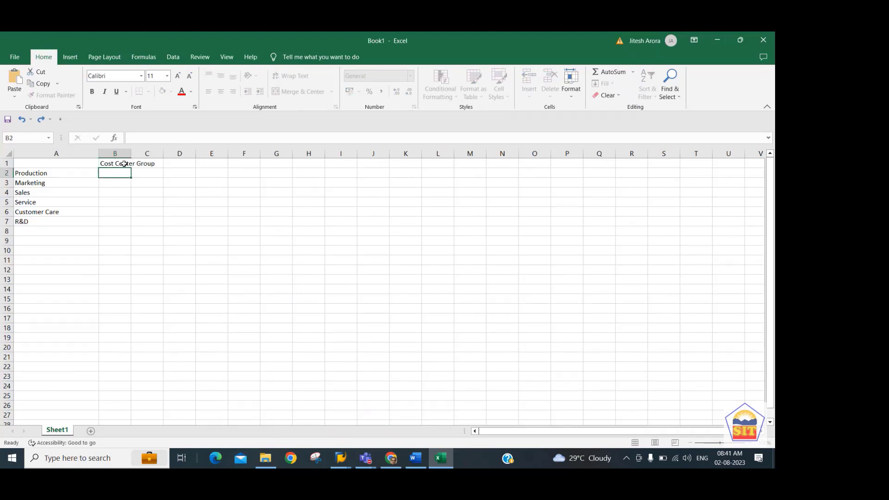
double_click(131, 153)
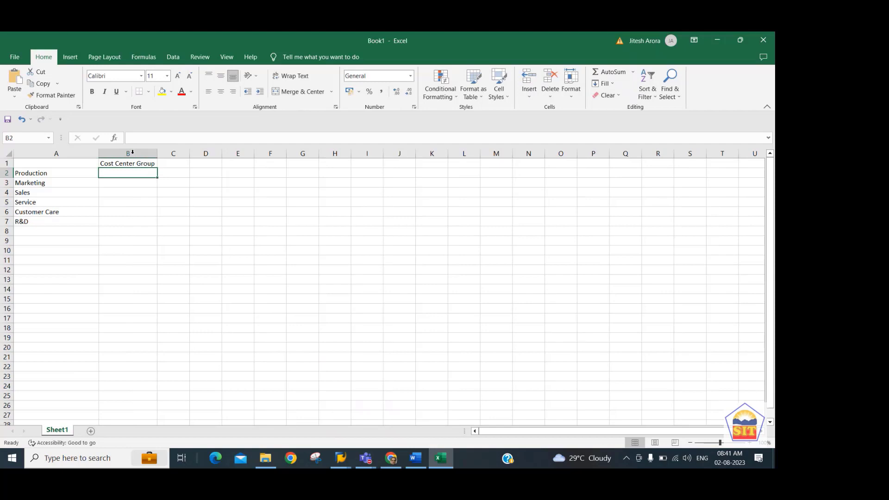
Copy the department list from A2:A7 into column B beneath the Cost Center Group heading
key(Left)
key(ctrl+shift+Down)
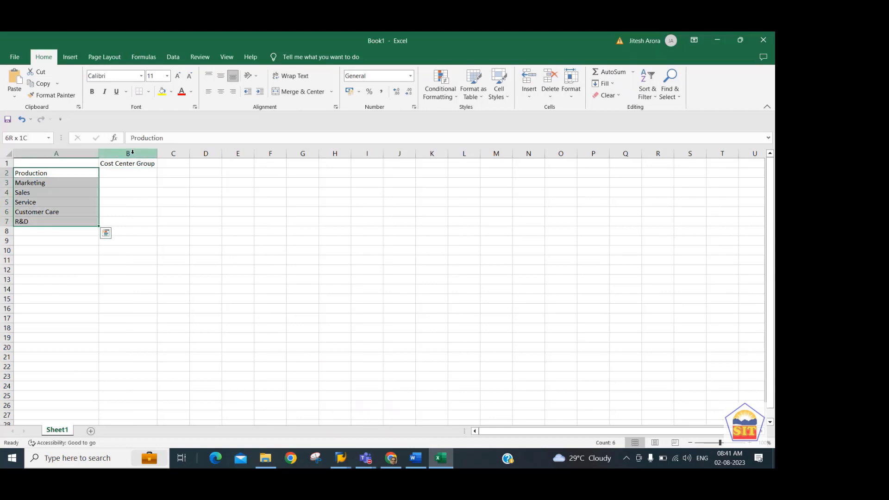
key(ctrl+c)
key(Right)
key(ctrl+v)
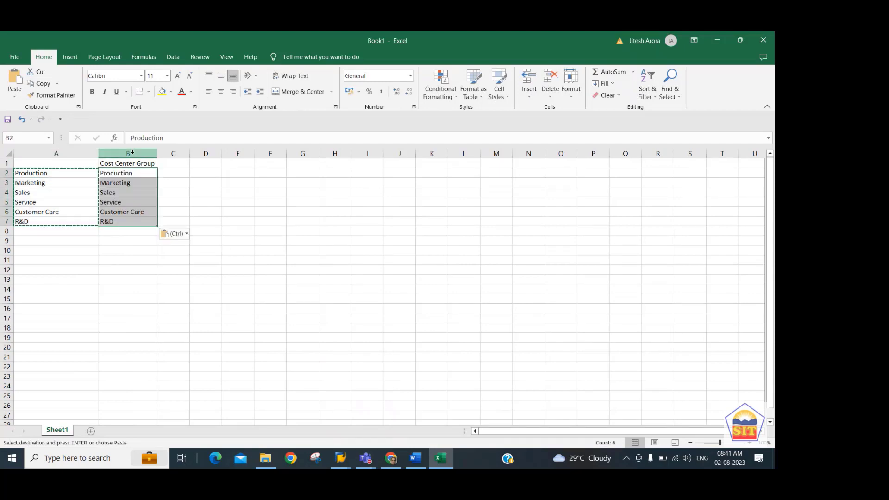
key(Escape)
key(Down)
key(Down)
key(Down)
key(Down)
key(Down)
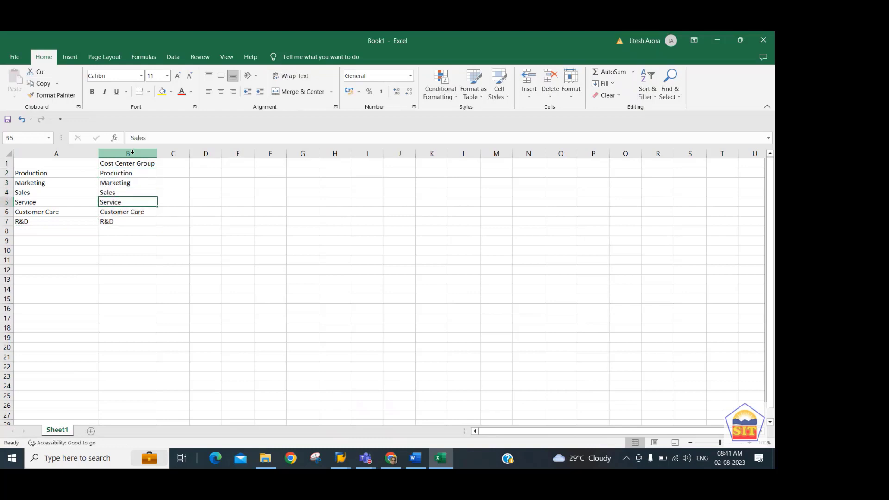
Enter the heading Cost Centers in cell C1
key(Up)
key(Up)
key(Up)
key(Up)
key(Up)
key(Up)
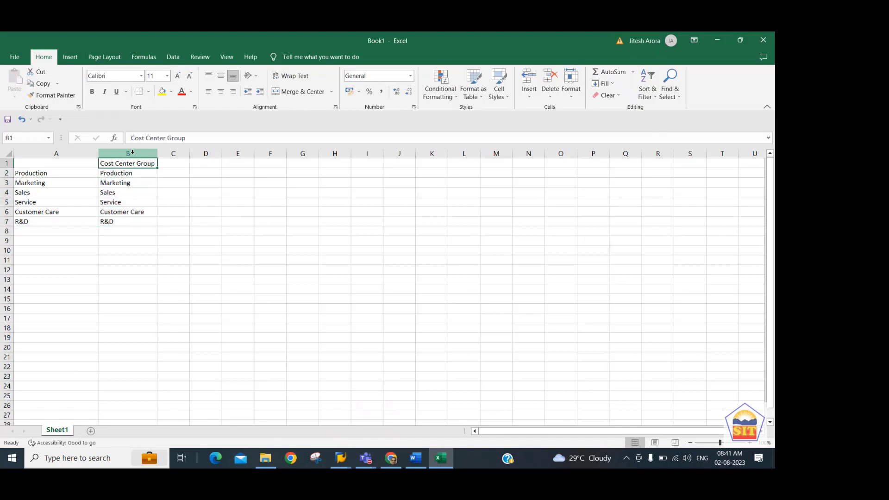
key(Right)
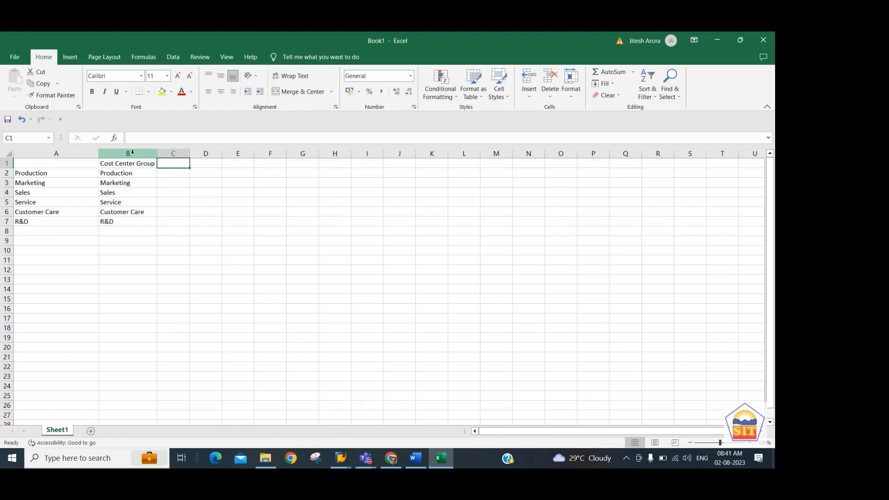
text(Cost Cent)
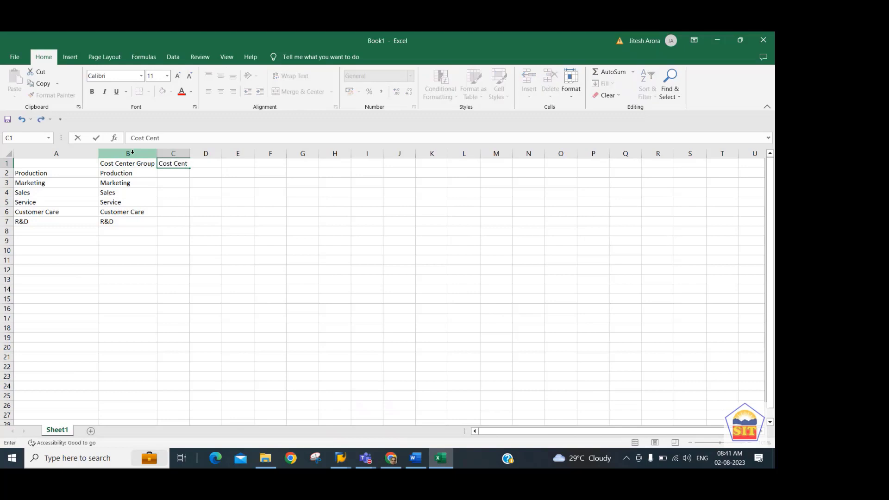
text(ers)
key(Return)
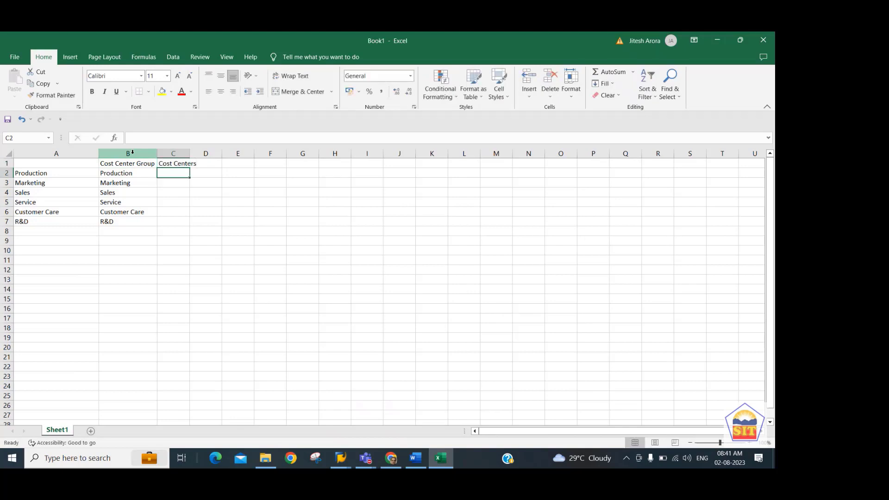
Insert three blank rows between the Production and Marketing rows
key(Left)
key(Down)
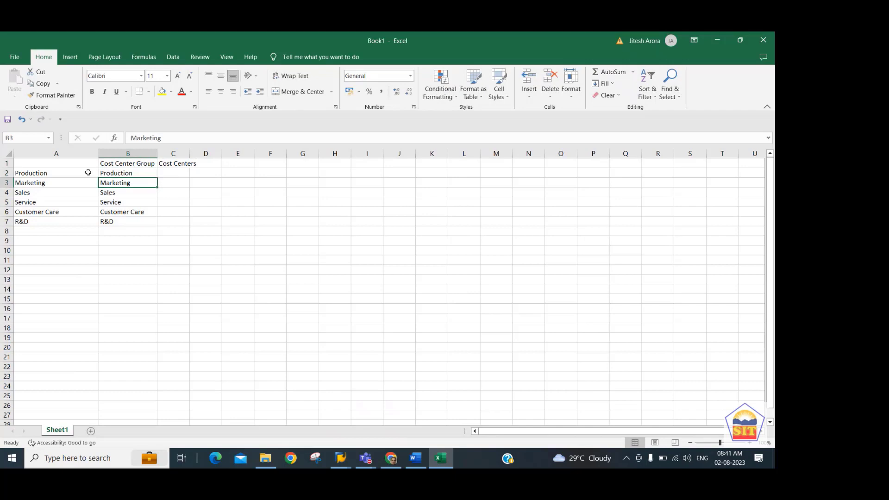
key(alt+h)
key(i)
key(r)
key(F4)
key(F4)
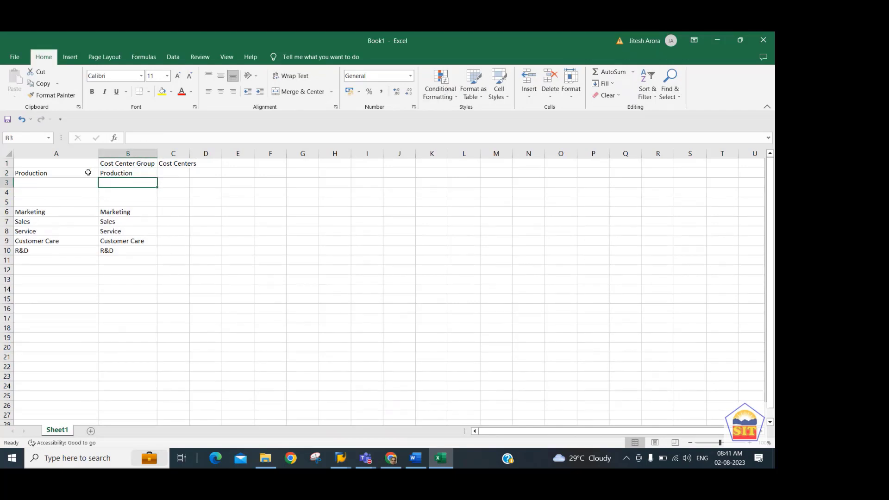
Enter Dep1 in cell C2 beside the Production cost center group
key(Up)
key(Right)
text(Dep1)
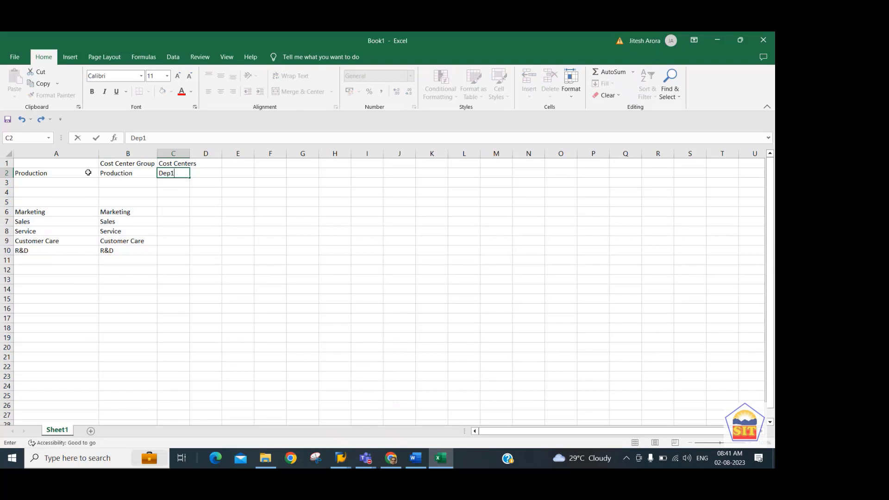
key(Return)
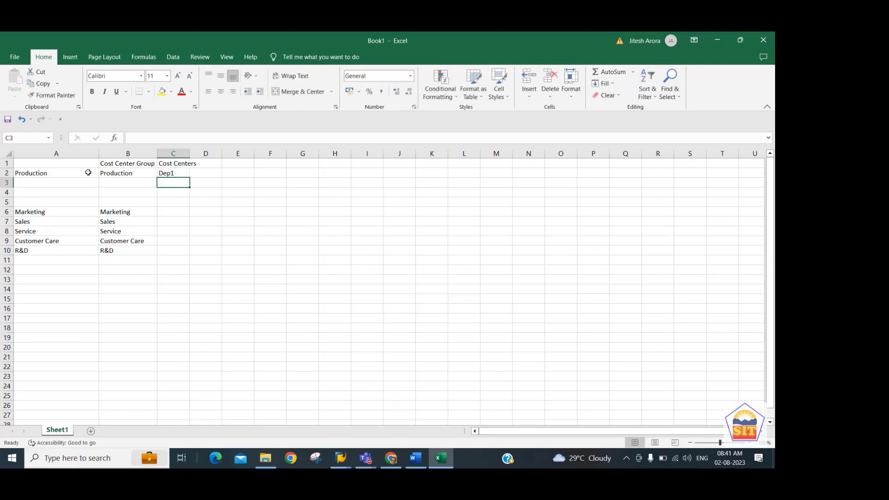
Move the Cost Centers heading from C1 to D1 and return to the cell below Dep1
key(Up)
key(Up)
key(ctrl+x)
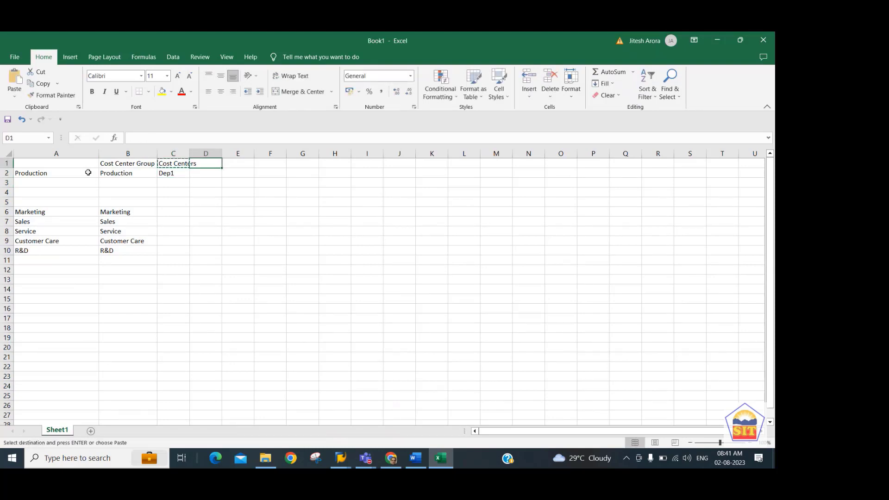
key(Right)
key(ctrl+v)
key(Down)
key(Down)
key(Left)
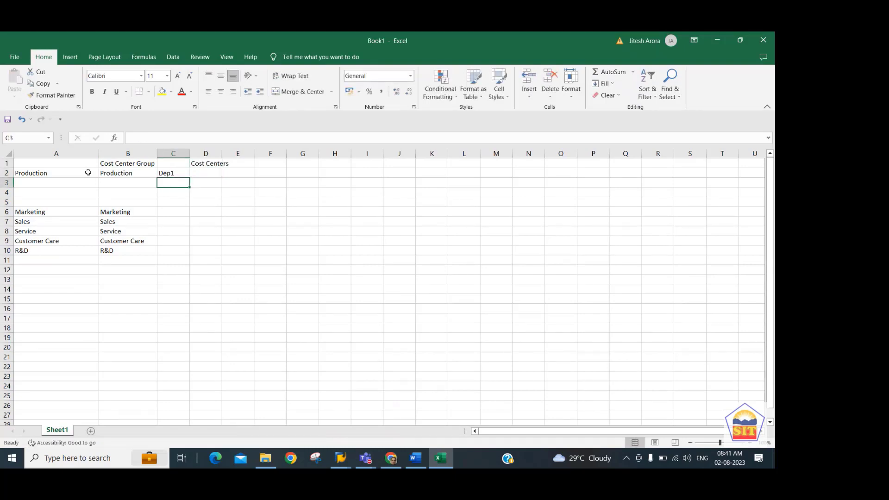
Enter Dep2, Dep3 and Dep4 in cells C3 to C5 below Dep1
text(Dep2)
key(Return)
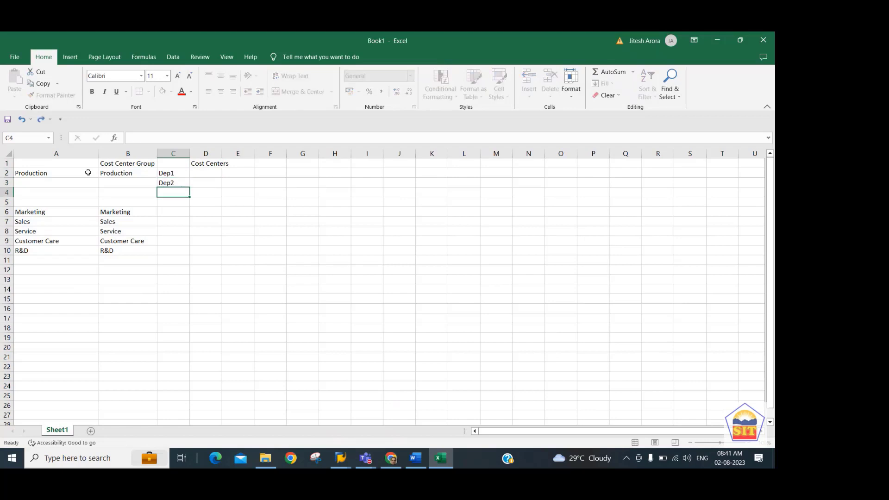
text(Dep3)
key(Return)
text(D)
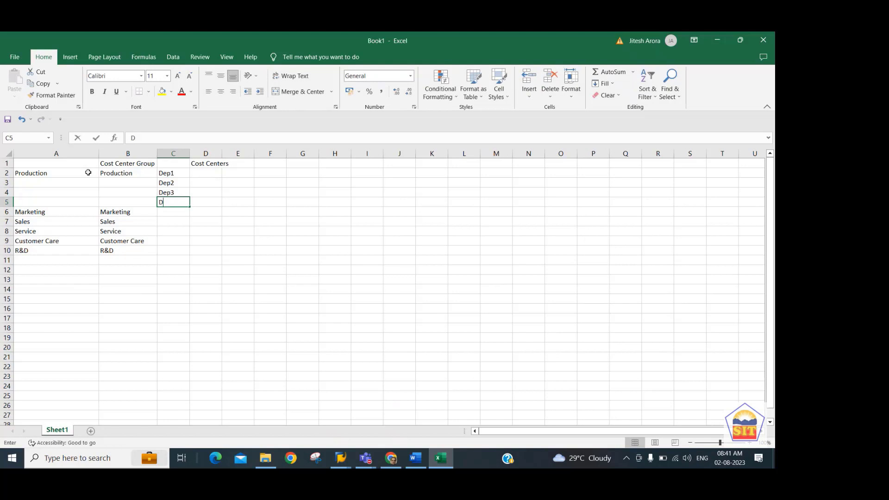
text(ep4)
key(Return)
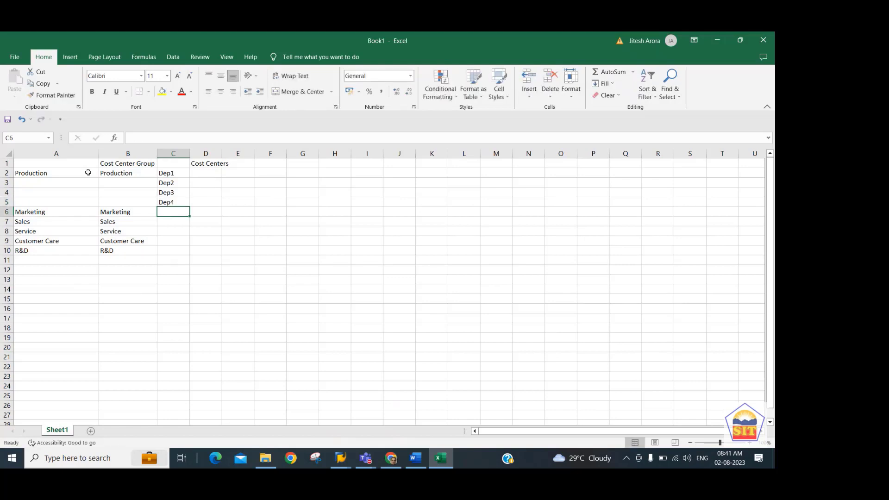
Widen column D to fit the Cost Centers heading
key(Up)
key(Up)
key(Up)
key(Up)
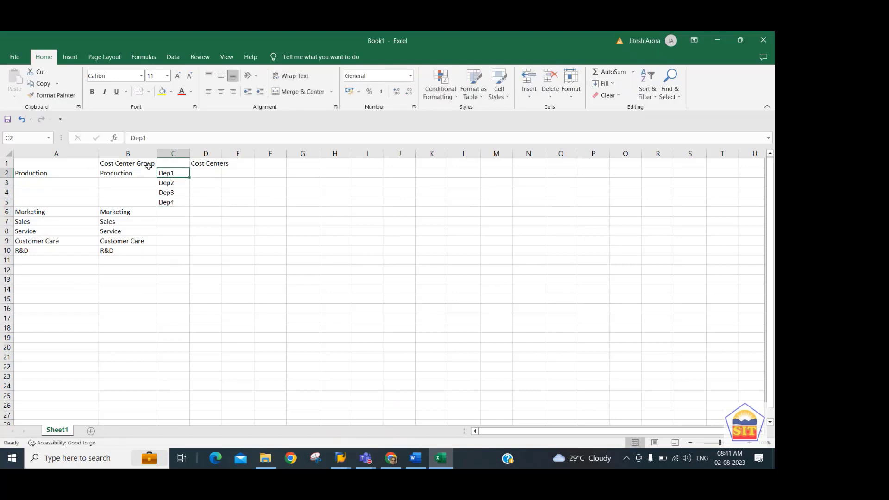
drag(222, 152, 223, 152)
double_click(222, 152)
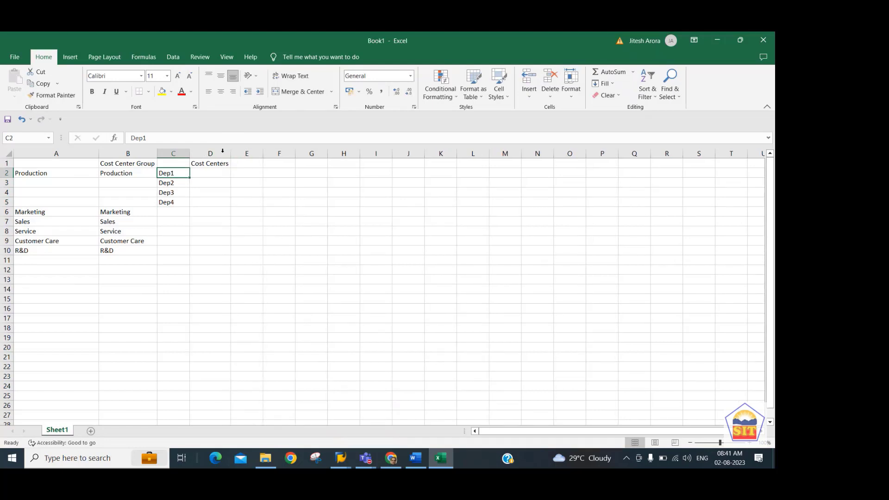
Enter Dep001 in cell D2 as the cost center code for Dep1
key(Right)
text(Cost )
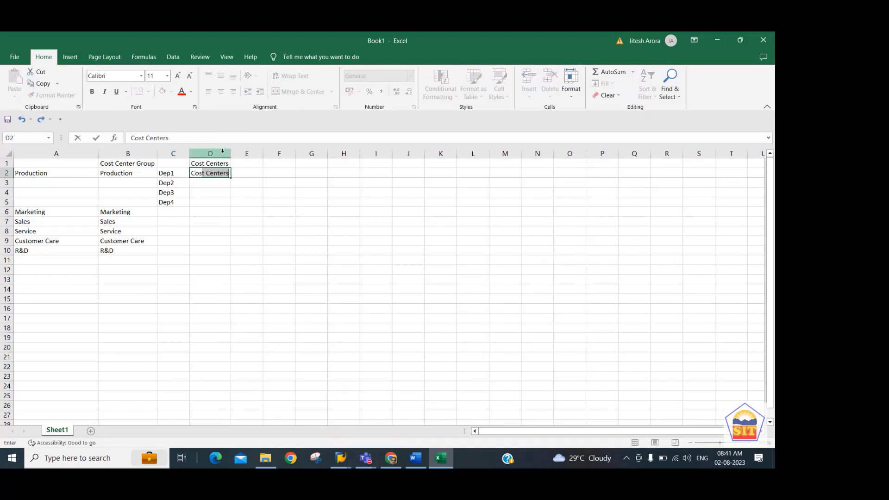
text(Cen)
key(BackSpace)
key(BackSpace)
key(BackSpace)
key(BackSpace)
key(BackSpace)
key(BackSpace)
key(BackSpace)
key(BackSpace)
key(BackSpace)
text(Dep001)
key(Return)
key(Up)
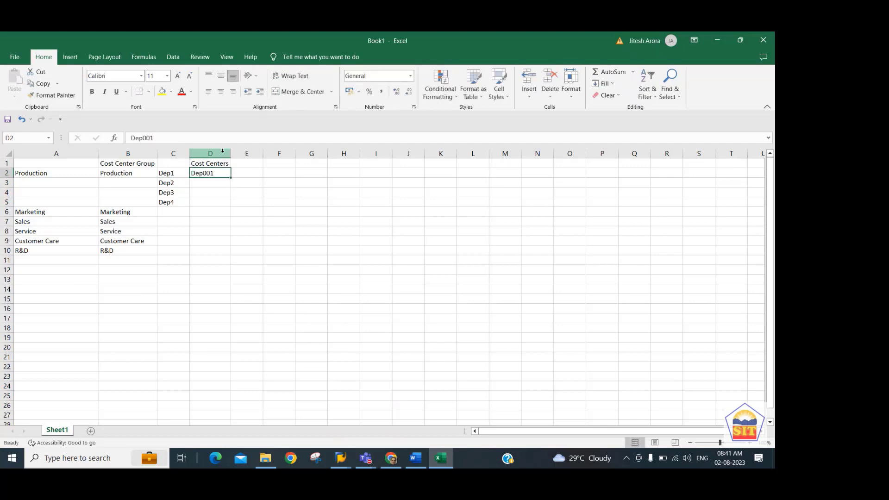
Enter 2244 in cell A1 above the Production department
key(shift+Down)
key(shift+Down)
key(Up)
key(Left)
key(Left)
key(Left)
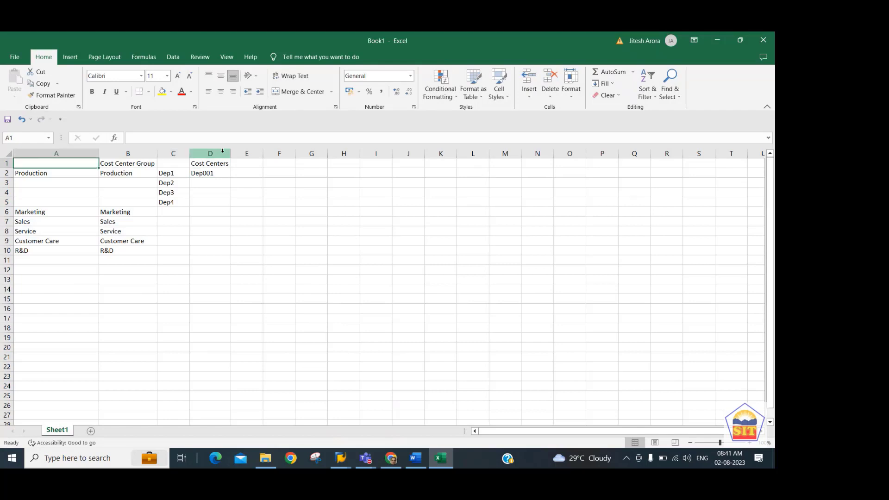
text(2244)
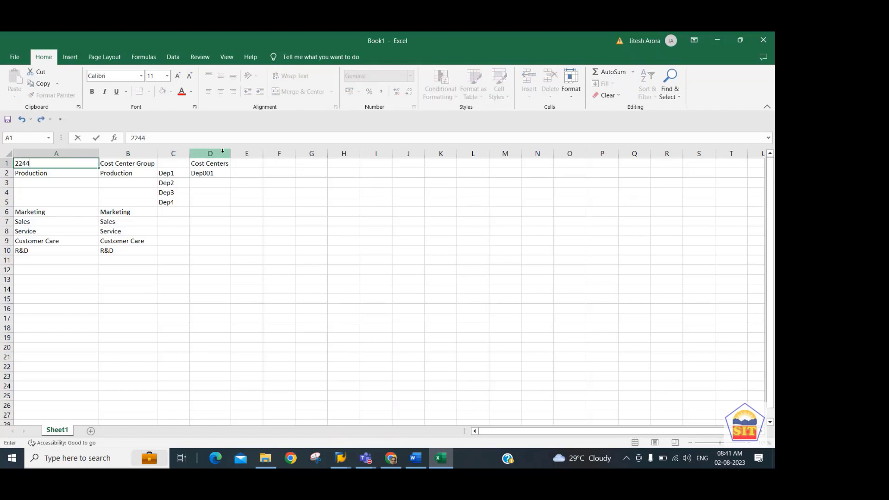
key(Return)
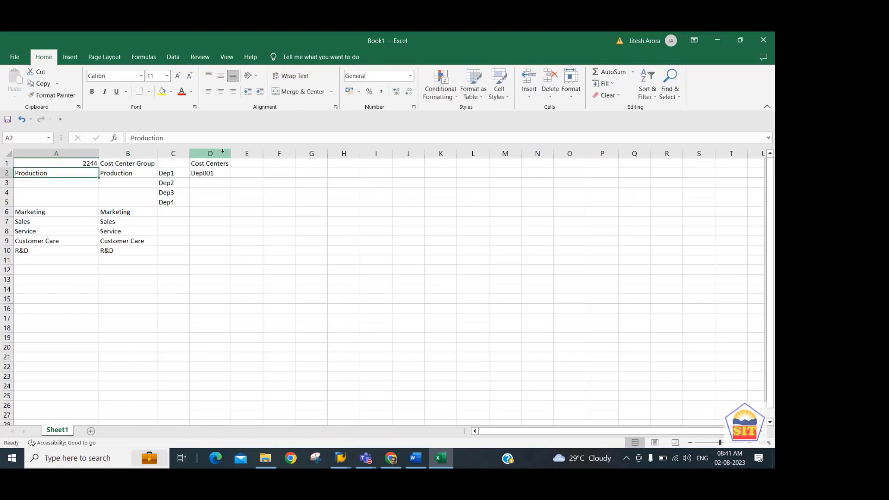
Replace the cost center code for Dep1 in cell D2 with 4401
key(Right)
key(Right)
key(Right)
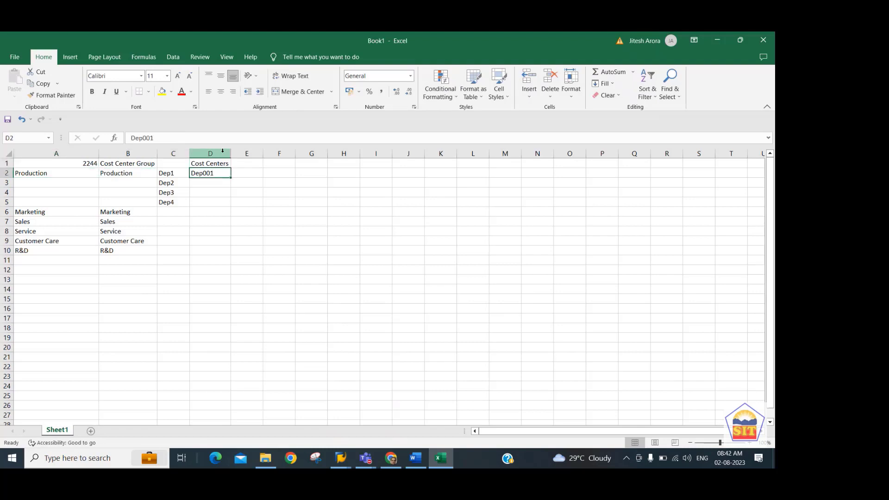
text(224)
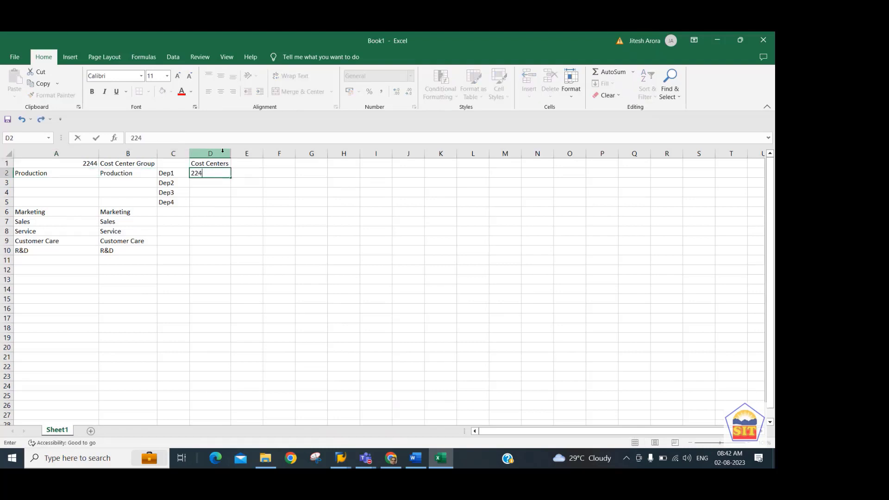
text(401)
key(BackSpace)
key(BackSpace)
key(BackSpace)
key(BackSpace)
key(BackSpace)
key(BackSpace)
text(4401)
key(Left)
key(Left)
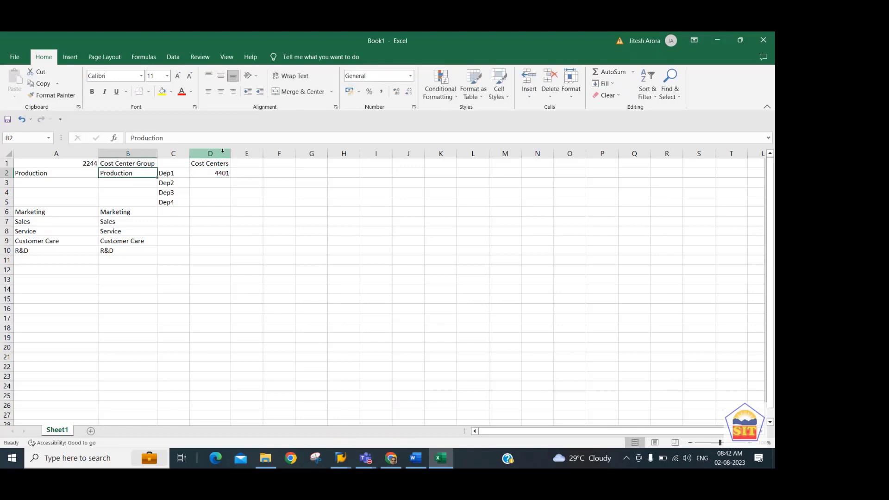
Enter 4401 in bold in cell C1 and make the adjacent Cost Center Group heading bold
key(Right)
key(Up)
text(44)
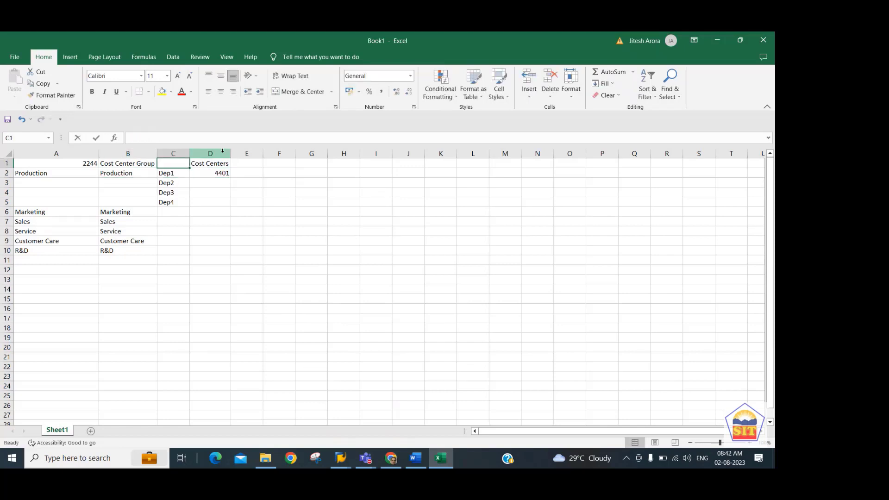
text(01)
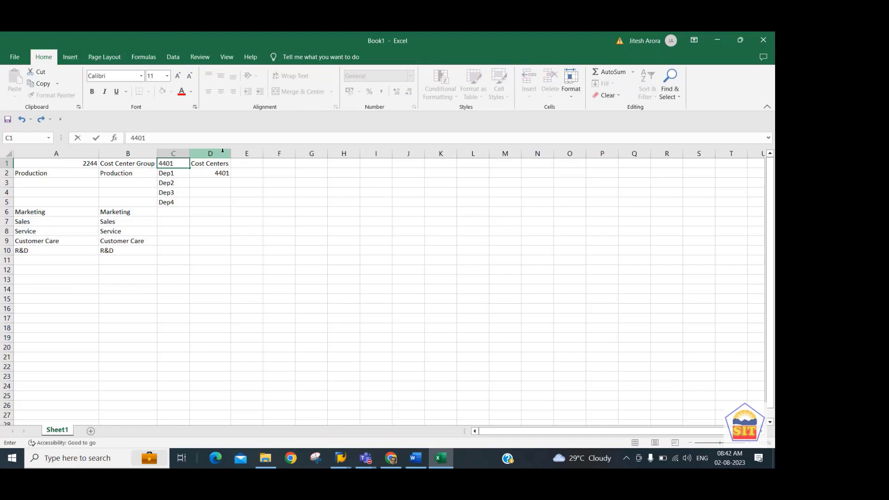
key(Return)
key(Up)
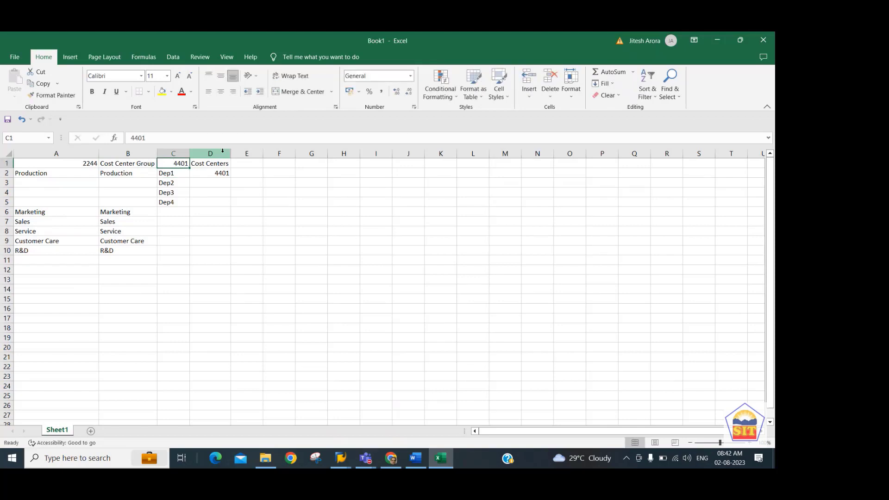
key(ctrl+b)
key(Down)
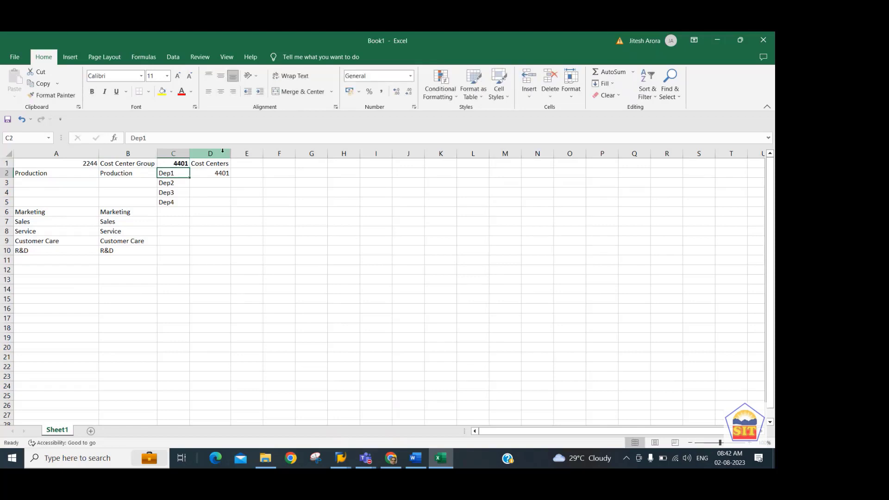
key(Right)
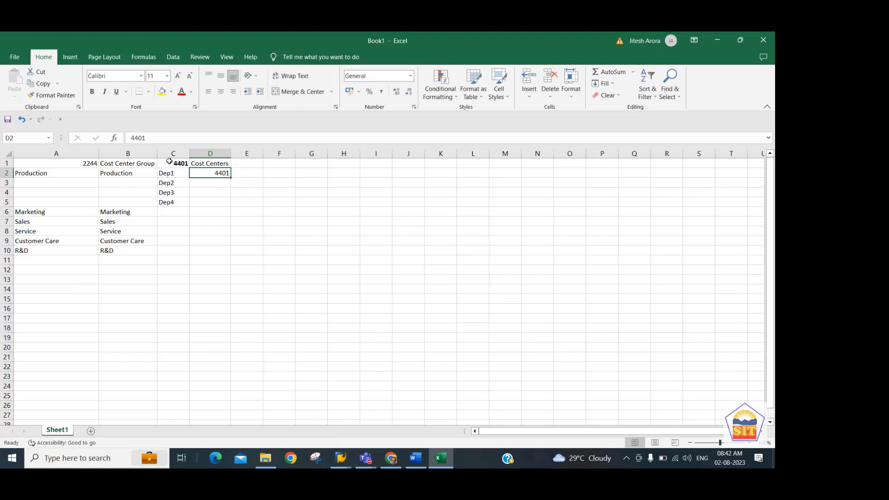
click(147, 164)
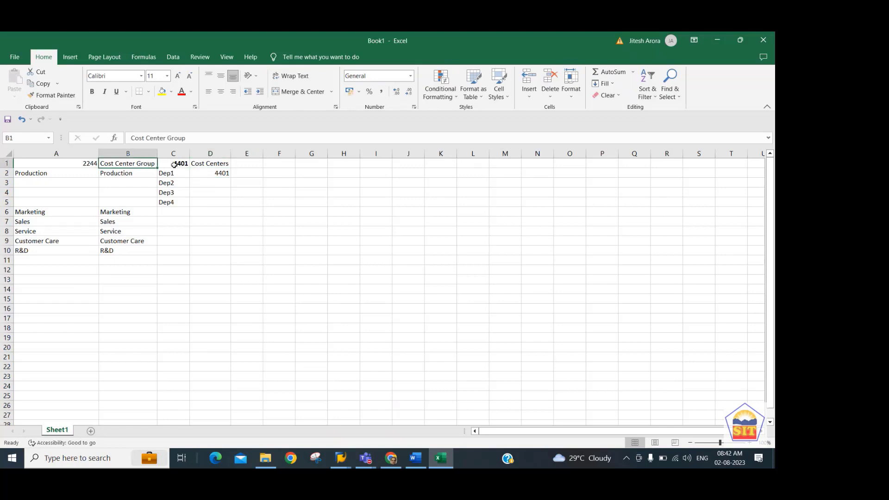
key(ctrl+b)
Extend the Dep1 cost center code in cell D2 to 4401001
click(216, 172)
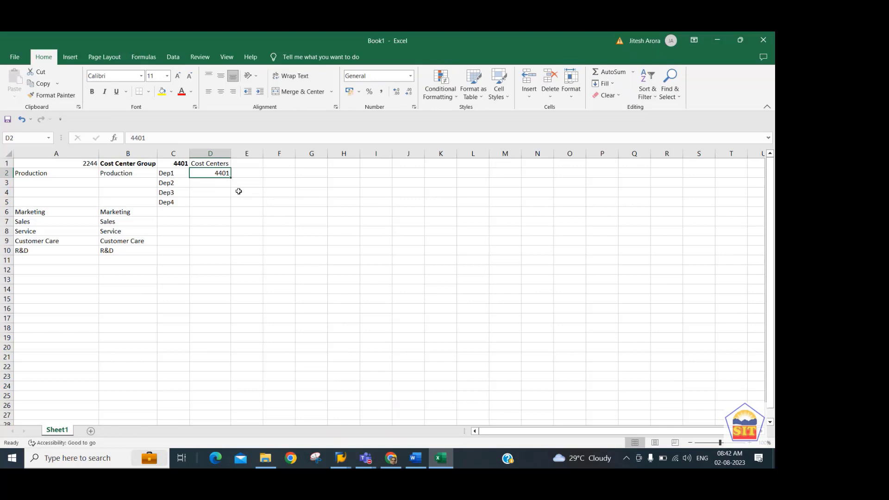
double_click(217, 172)
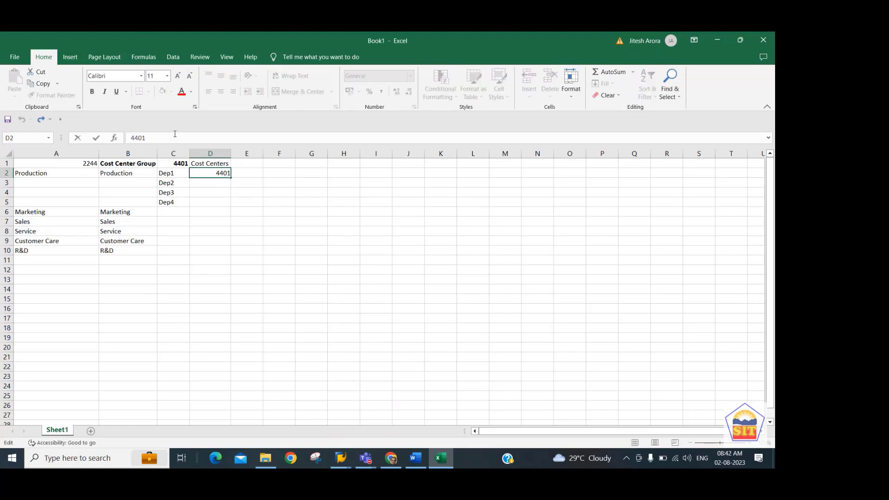
text(001)
key(Return)
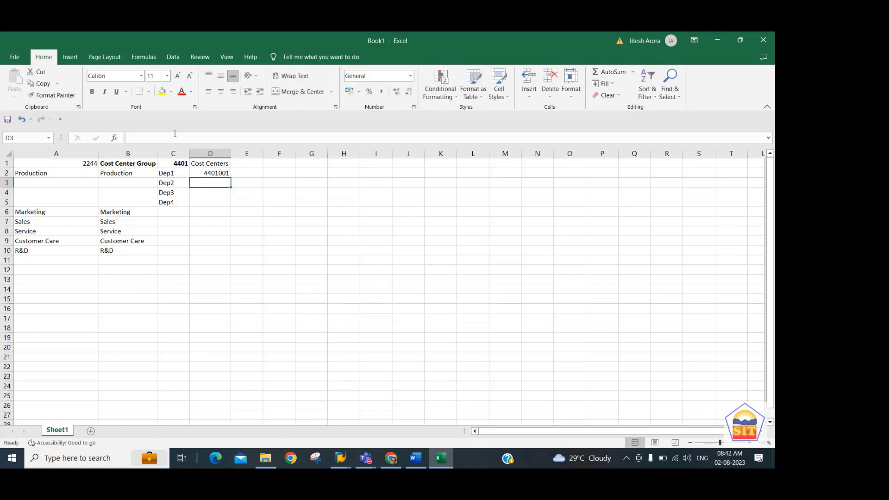
Fill the code 4401001 down from D2 through D5 beside Dep2, Dep3 and Dep4
key(ctrl+d)
key(Right)
key(Right)
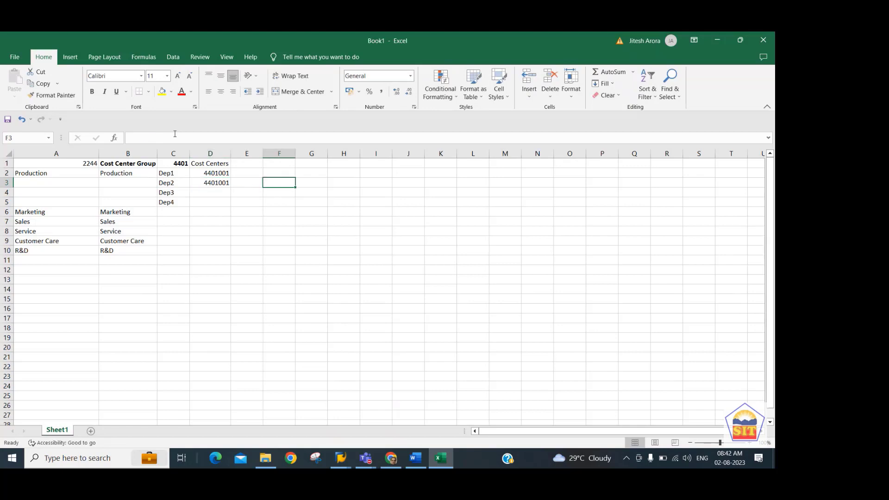
key(Left)
key(Left)
key(shift+Down)
key(shift+Down)
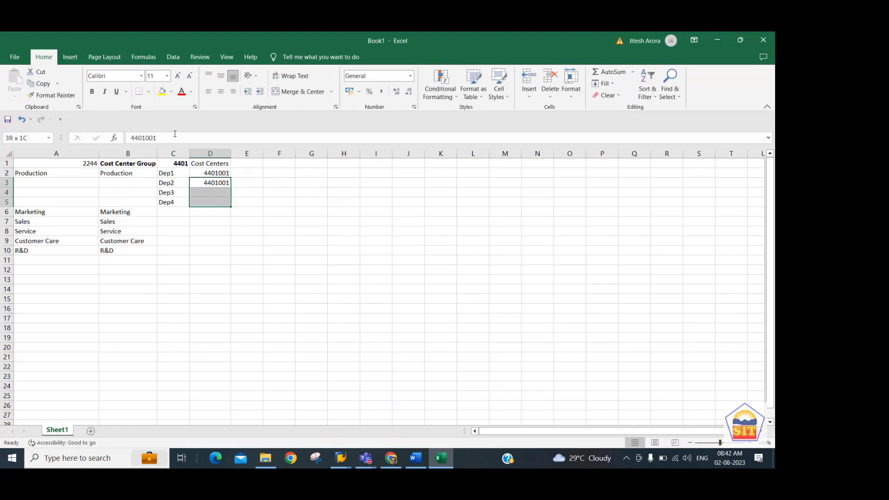
key(ctrl+d)
Change the codes in D3 to D5 to 4401002, 4401003 and 4401004 for Dep2, Dep3 and Dep4
click(174, 137)
key(Escape)
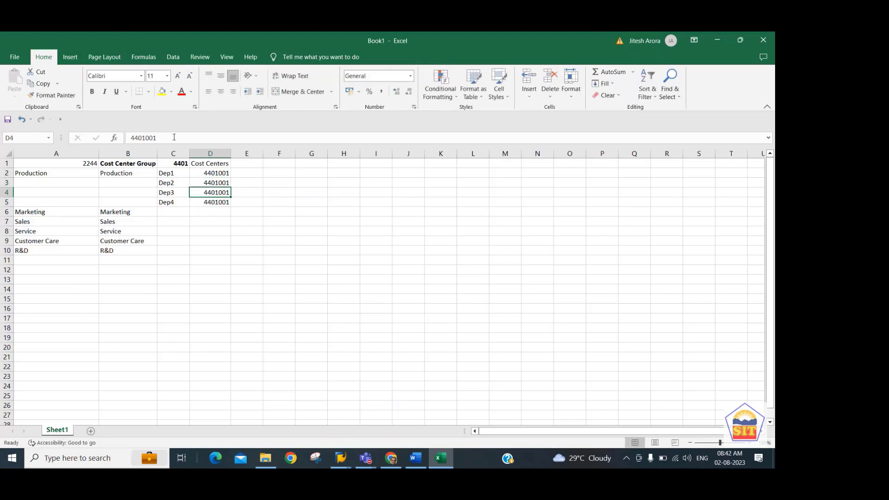
click(174, 137)
key(BackSpace)
text(2)
key(Return)
text(4401003)
key(Return)
text(4401004)
key(Return)
Make the Cost Centers heading in cell D1 bold
key(Up)
key(Up)
key(Up)
key(Up)
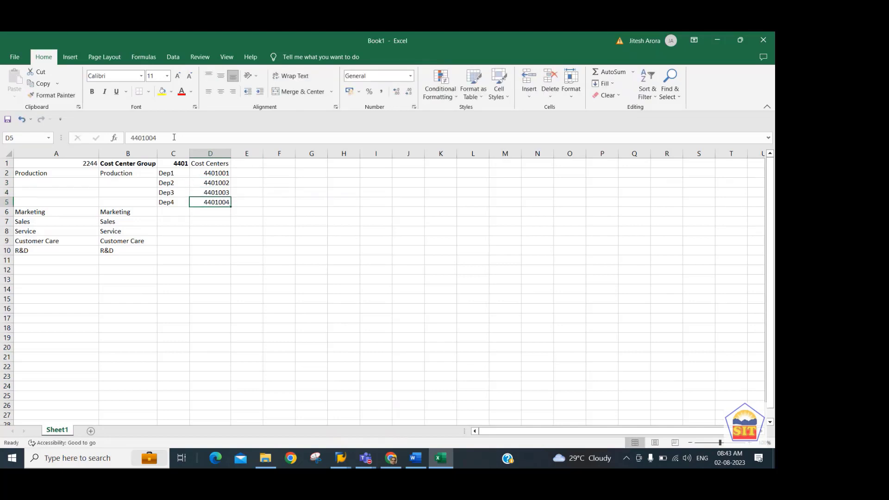
key(Left)
key(Up)
key(Right)
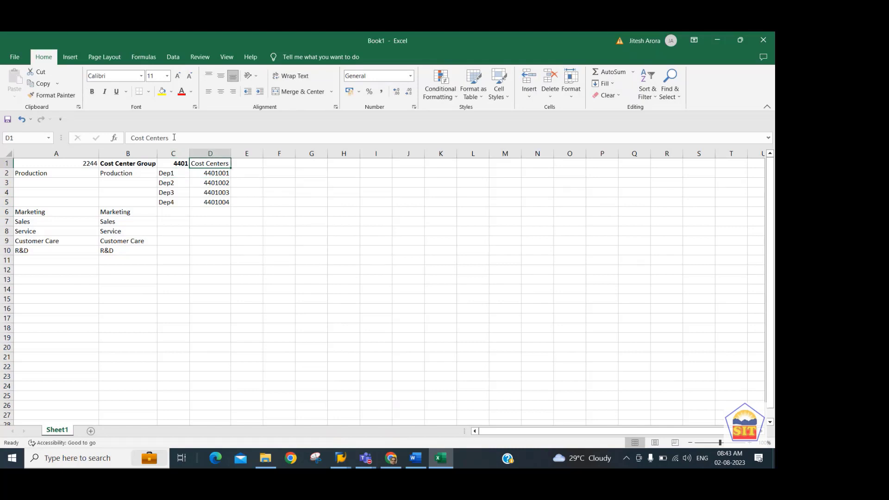
key(ctrl+b)
Insert one blank row above the Marketing row
key(Left)
key(Left)
key(Left)
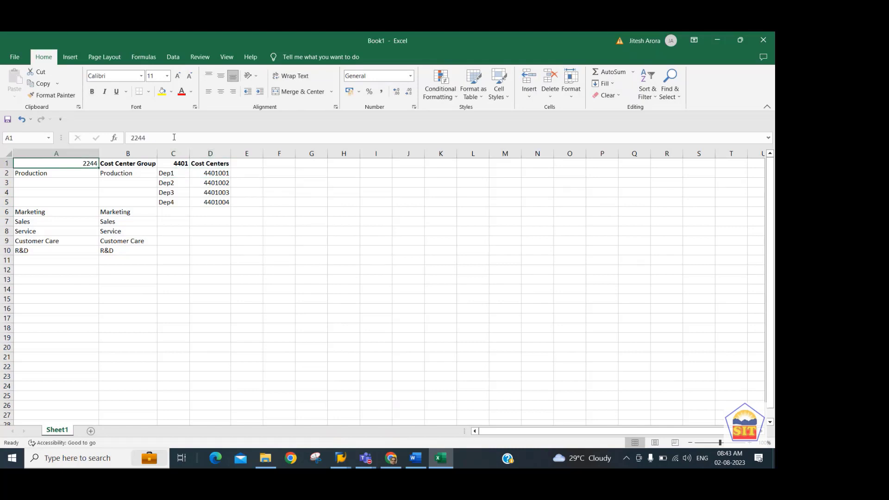
key(Right)
key(shift+Right)
key(shift+Right)
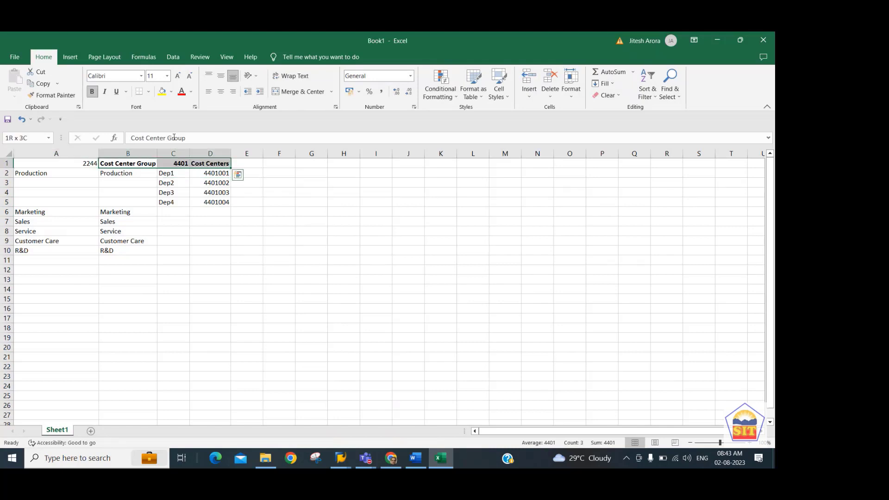
key(ctrl+c)
key(Down)
key(Down)
key(Down)
key(Down)
key(Down)
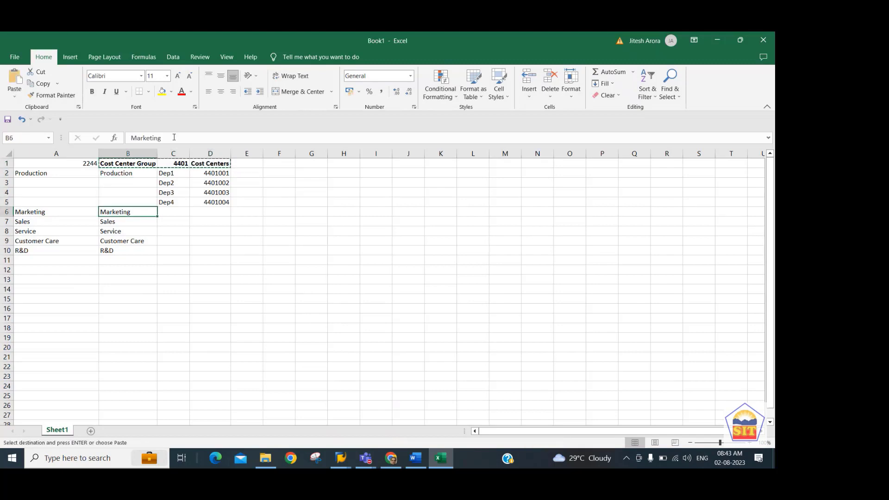
key(alt+h)
key(i)
key(r)
Copy the headings in B1:D1 into the blank row above Marketing, starting at B6
key(Up)
key(Up)
key(Up)
key(Up)
key(Up)
key(shift+Right)
key(shift+Right)
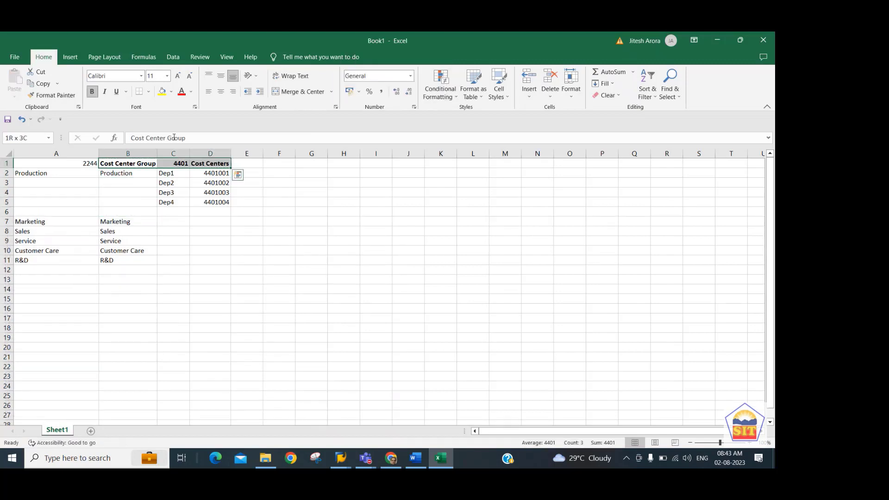
key(ctrl+c)
key(Down)
key(Down)
key(Down)
key(Down)
key(Down)
key(ctrl+v)
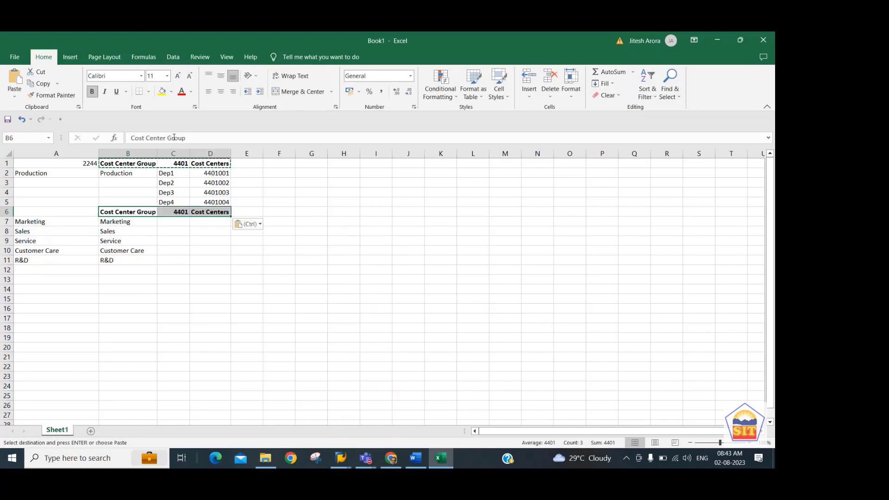
key(Escape)
Set the group code in cell C6 to 4402 for the Marketing cost center group
key(Right)
key(Right)
key(Left)
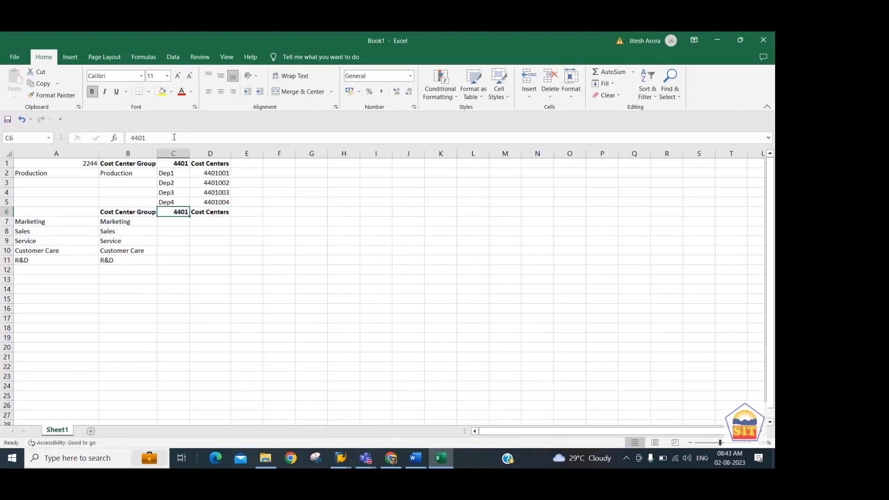
text(4402)
key(Return)
Insert three blank rows between the 4402 heading row and the Marketing row
key(Left)
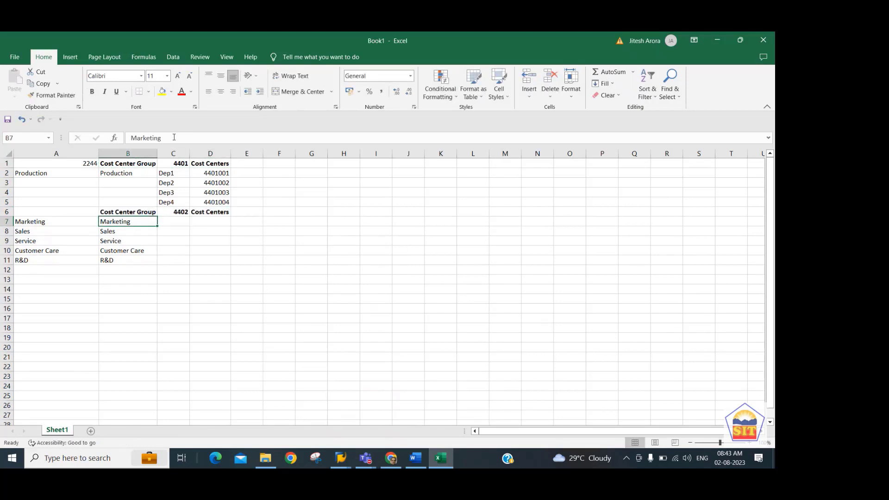
key(shift+Down)
key(shift+Down)
key(alt+h)
key(i)
key(r)
Copy the Dep1 and Dep2 rows with their cost centers from C2:D3 to C7, under the 4402 heading row
key(Up)
key(Up)
key(Up)
key(Up)
key(Up)
key(Right)
key(shift+Right)
key(shift+Down)
key(ctrl+c)
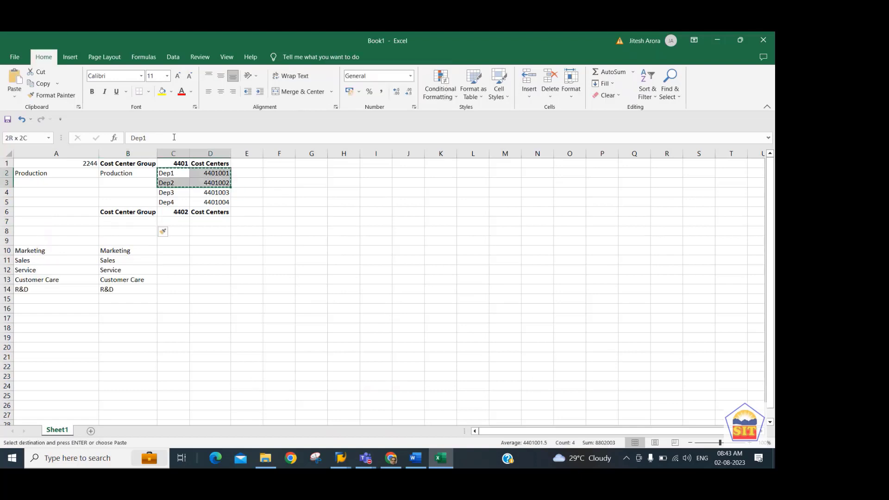
key(Down)
key(Down)
key(Down)
key(Down)
key(Down)
key(Return)
Change the copied cost center numbers in D7 and D8 to 4402001 and 4402002
key(Right)
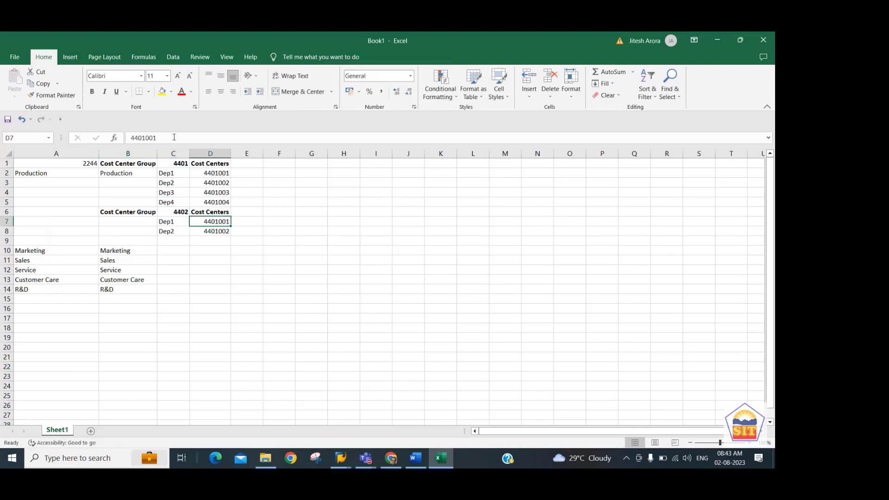
click(145, 138)
key(BackSpace)
text(2)
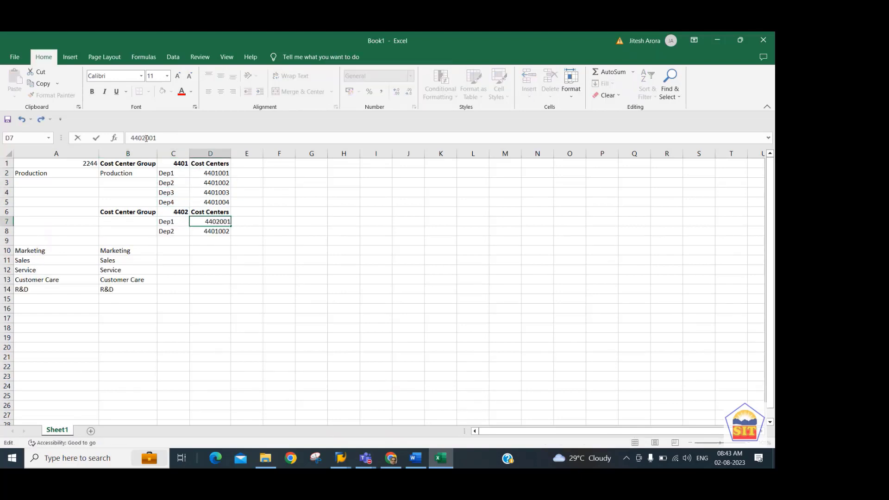
key(Return)
click(145, 137)
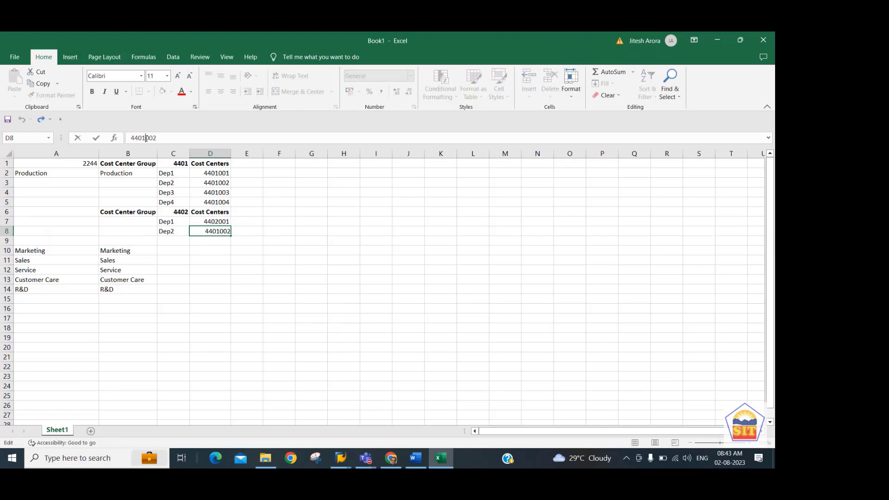
key(BackSpace)
text(2)
key(Return)
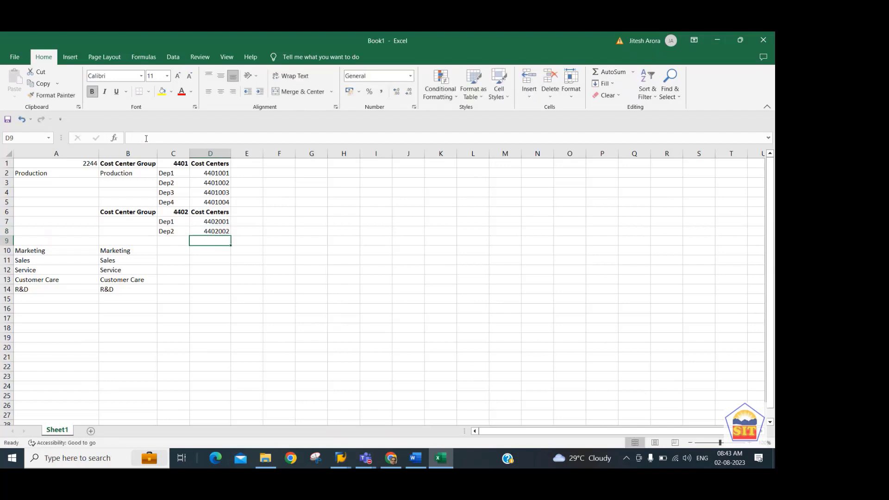
Review the cost center group headings and codes in rows 1 and 6 against the cost centers listed below them
key(Up)
key(Up)
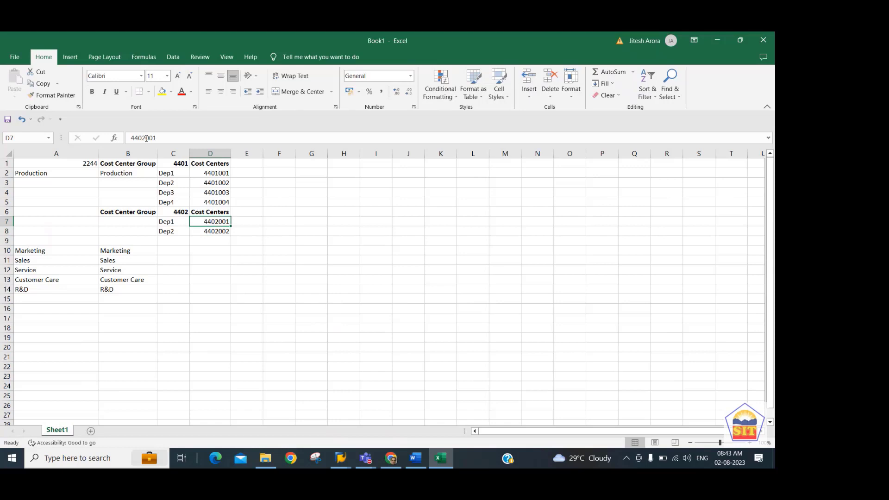
key(Left)
key(Right)
key(Left)
key(Left)
key(Up)
key(Up)
key(Up)
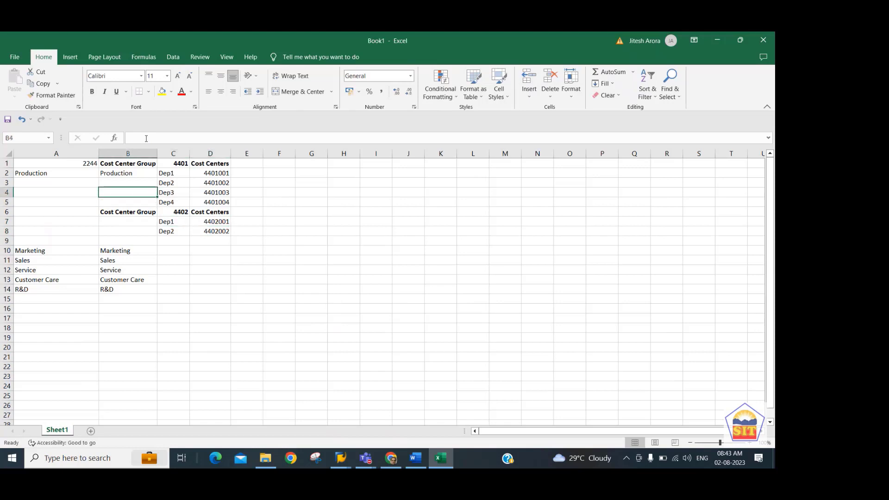
key(Up)
key(Up)
key(Up)
key(Right)
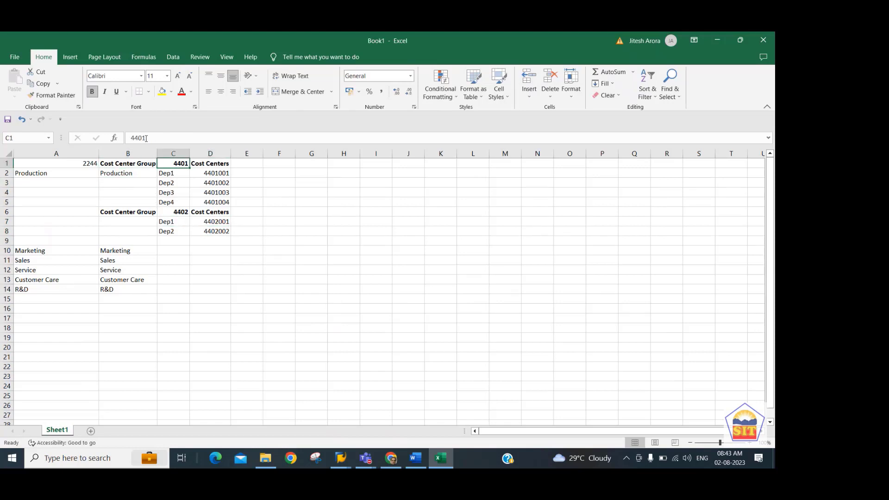
key(Right)
key(Right)
key(Left)
key(Left)
key(Left)
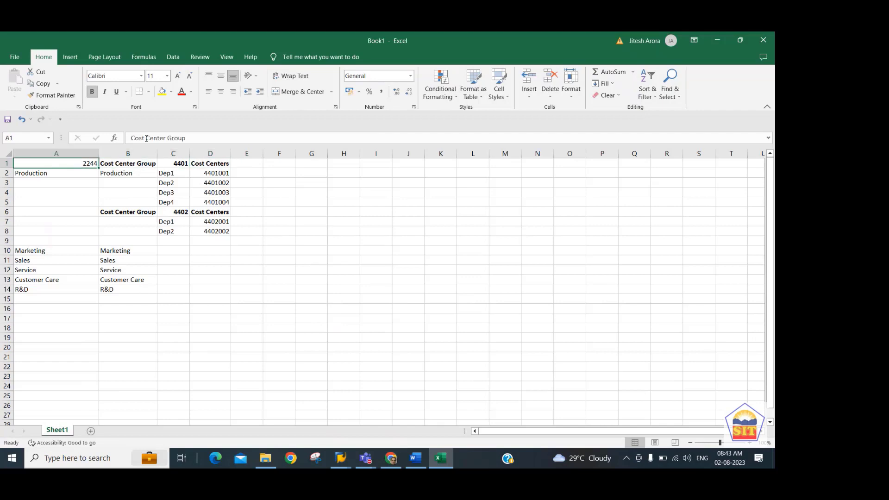
key(Left)
key(Right)
key(Right)
key(Down)
key(Down)
key(Down)
key(Down)
key(Down)
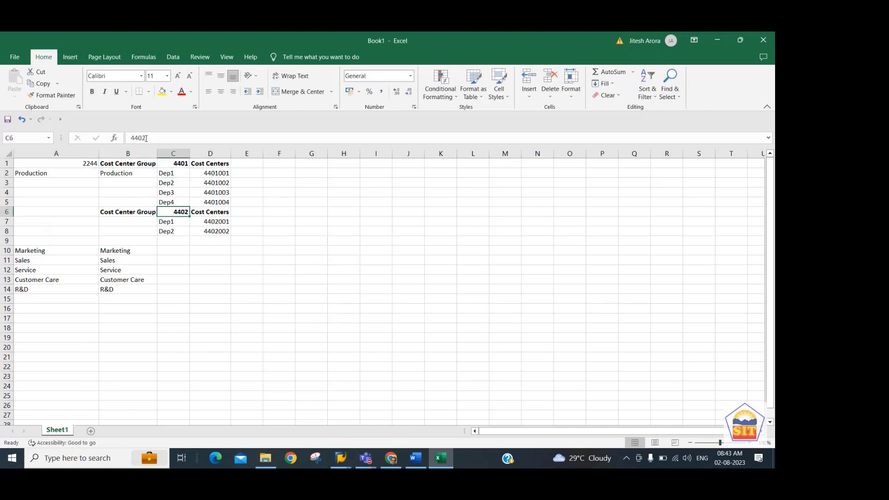
Delete the blank row 9 above the Marketing row
key(Down)
key(Down)
key(Down)
key(shift+space)
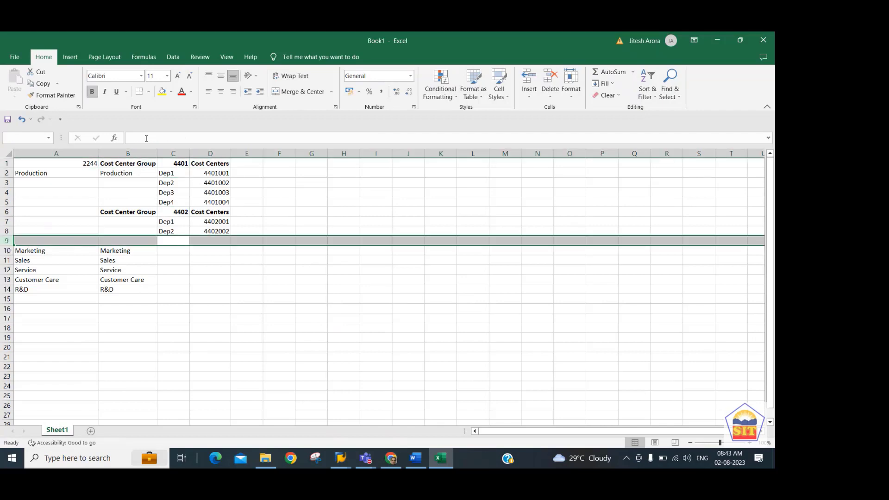
key(ctrl+minus)
Review the remaining departments from Marketing down to R&D in rows 9 to 13
key(Left)
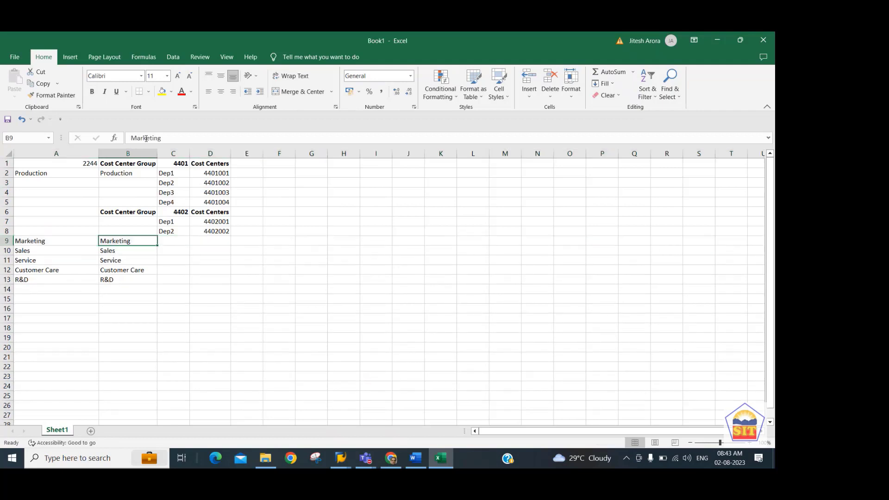
key(Right)
key(Right)
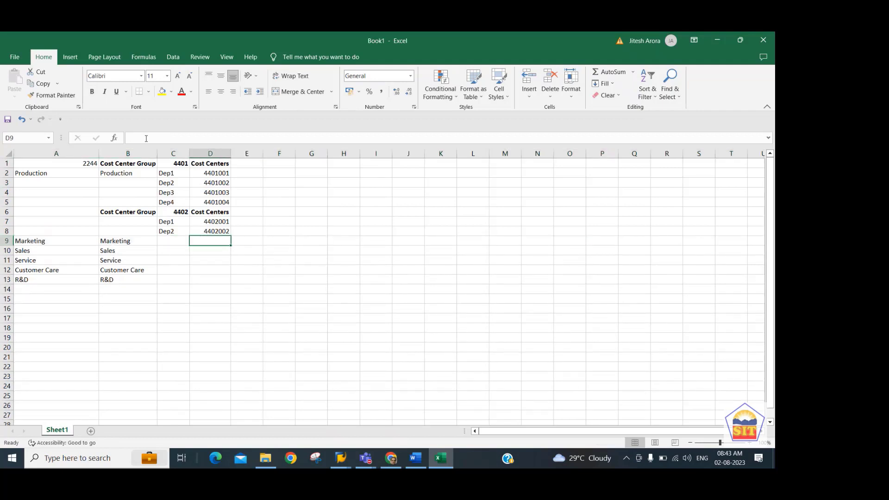
key(Down)
key(Left)
key(Up)
key(Left)
key(Left)
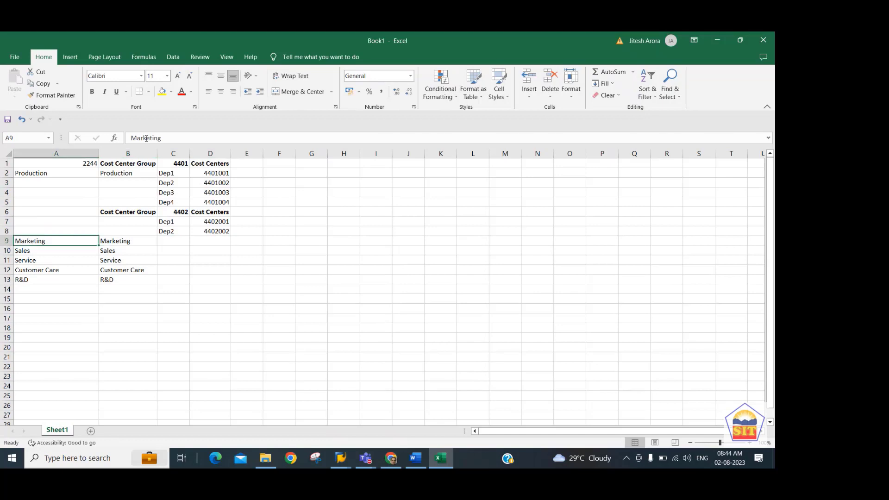
key(Right)
key(Down)
key(Down)
key(Down)
key(Down)
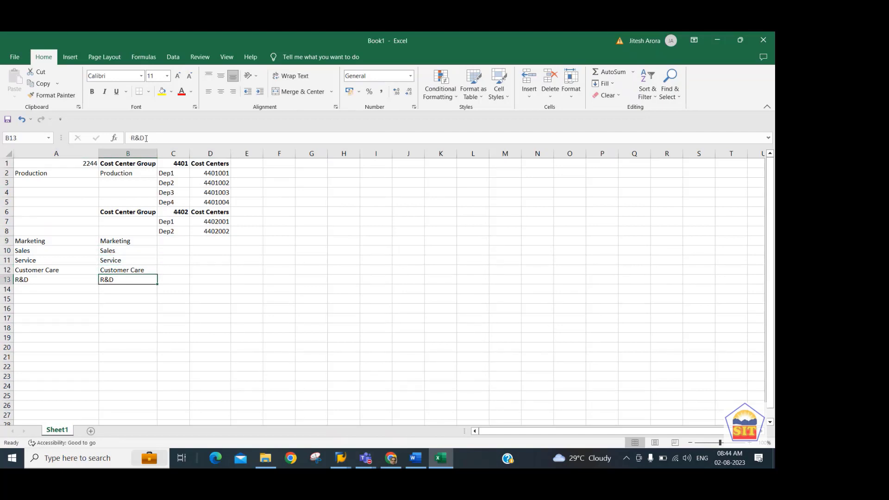
Review the Production cost center group and its cost centers down to Dep4 in row 5
key(Up)
key(Up)
key(Up)
key(Up)
key(Up)
key(Up)
key(Up)
key(Up)
key(Up)
key(Up)
key(Up)
key(Up)
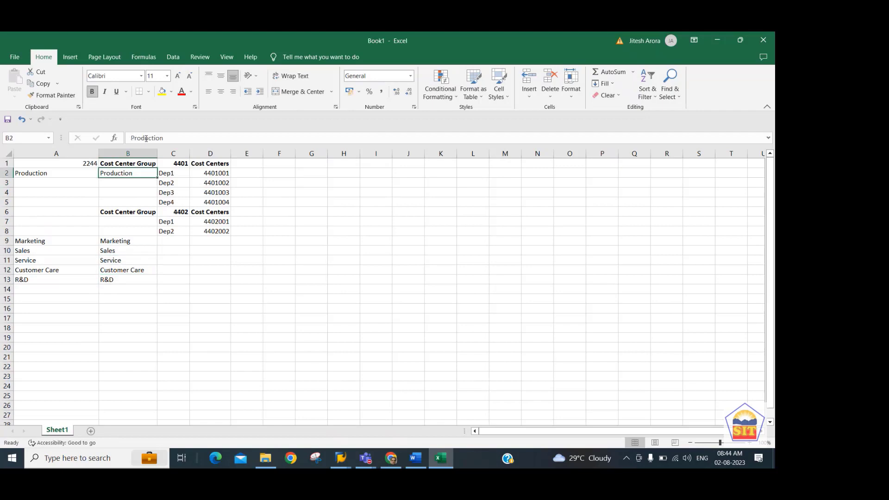
key(Right)
key(Right)
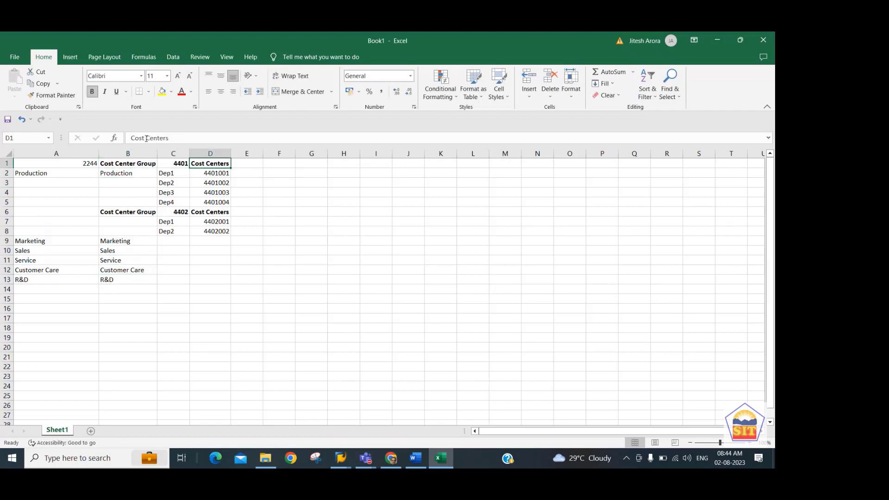
key(Down)
key(Down)
key(Down)
key(Down)
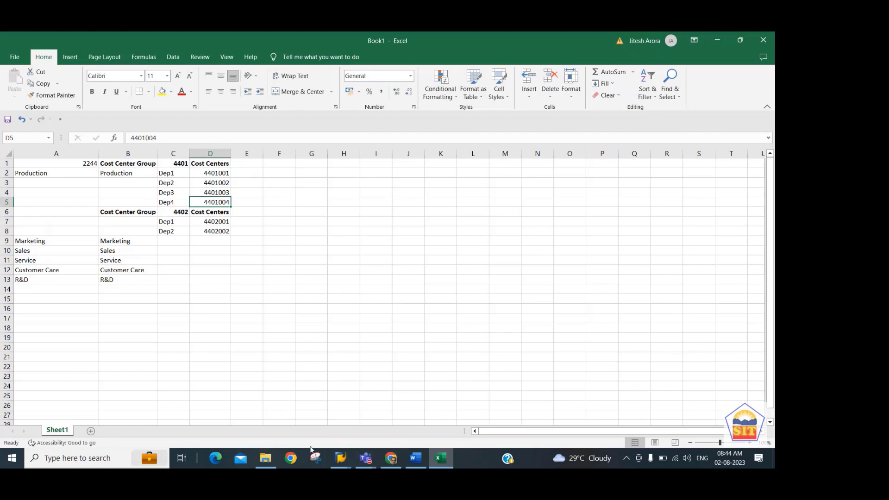
Switch to SAP, start transaction OKEON with /nokeon, and select the group name of the standard hierarchy H_2244
click(340, 458)
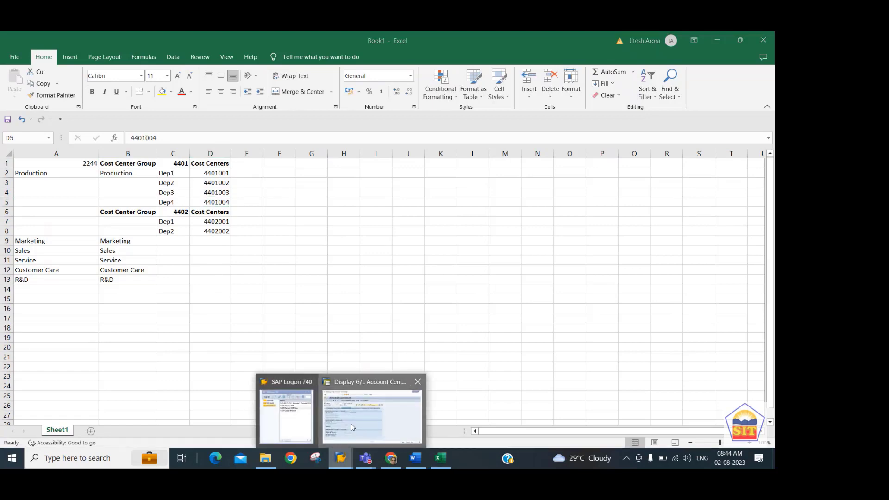
click(352, 427)
click(68, 68)
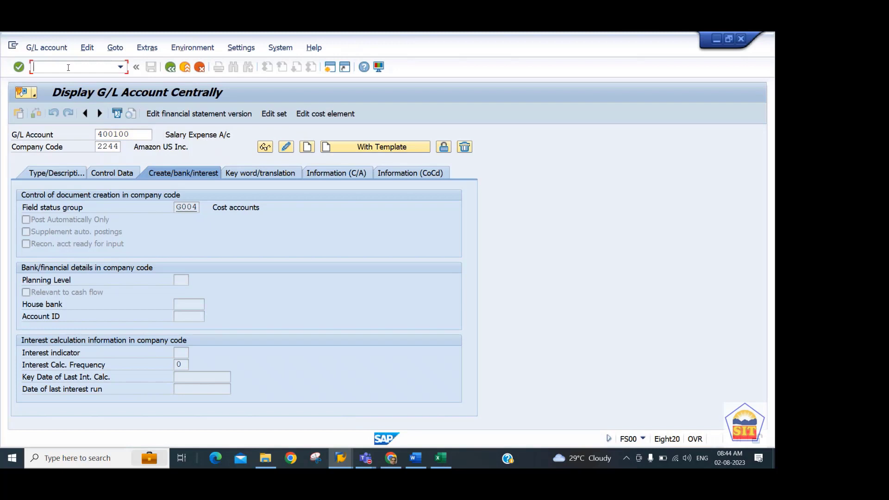
text(/nokeo)
key(Return)
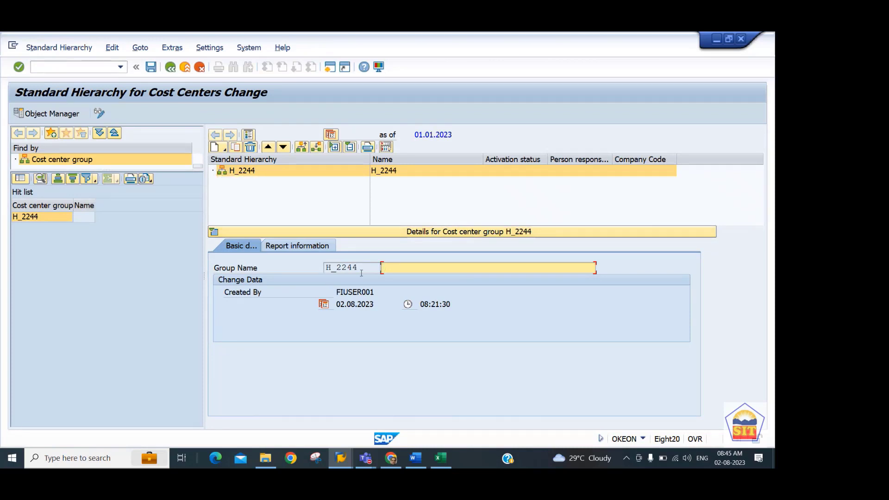
drag(359, 268, 286, 262)
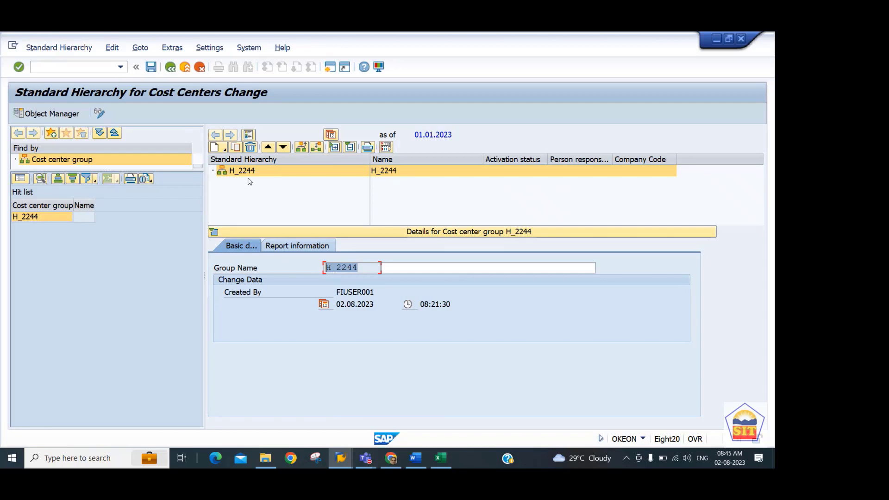
In the other SAP session, start transaction OKKP and check the cost center standard hierarchy of controlling area 2244
click(338, 458)
click(355, 434)
key(F3)
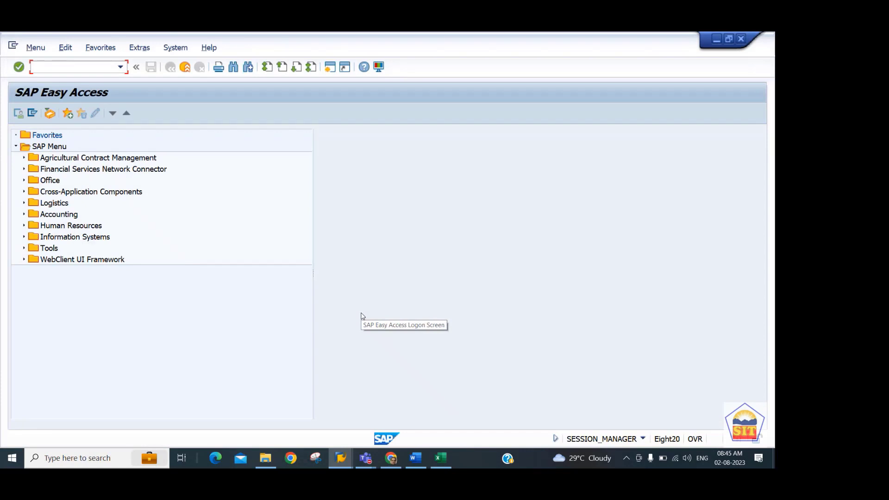
text(okkp)
key(Return)
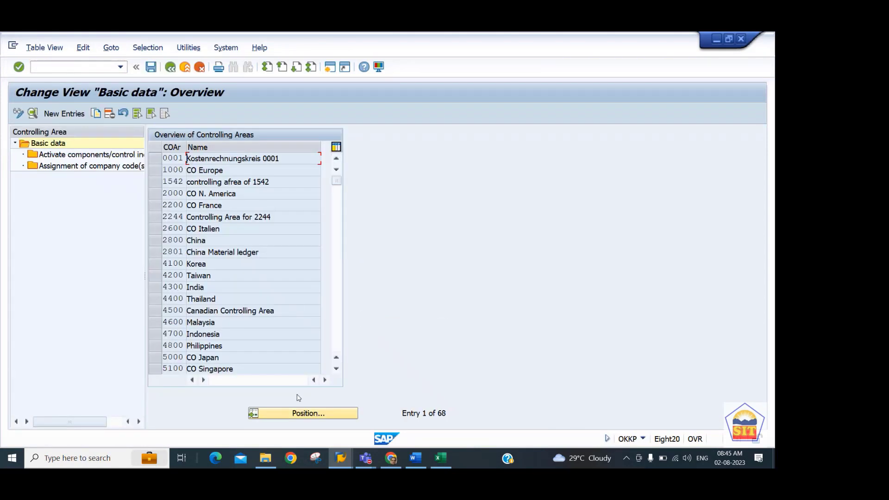
double_click(169, 219)
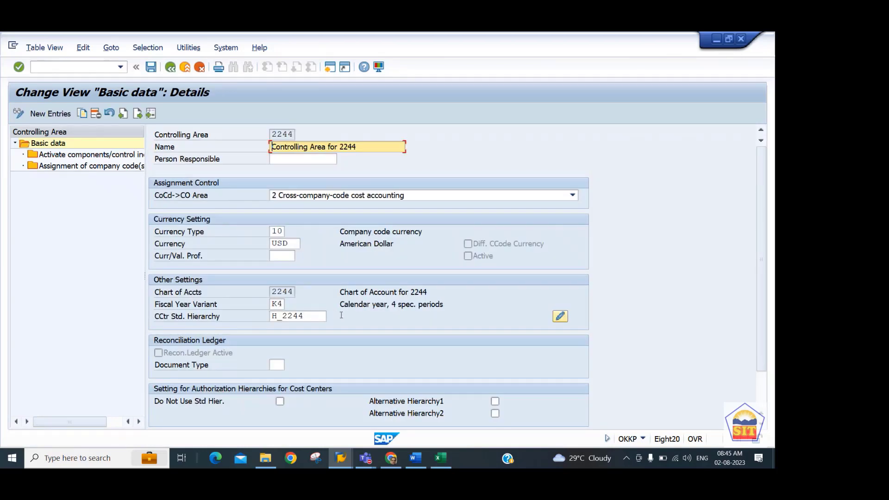
click(320, 317)
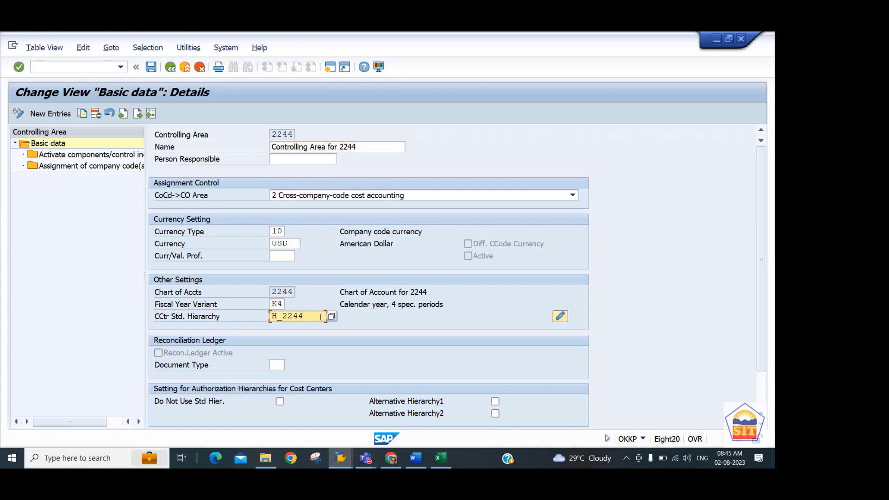
double_click(320, 317)
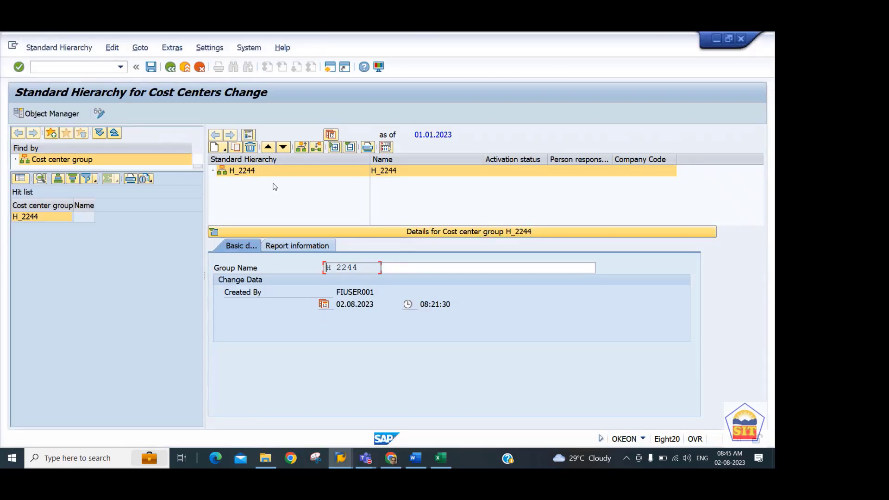
In the OKEON session, enter "Standard Cost Center Hierarchy 2244" as the description of group H_2244 and save it
click(419, 267)
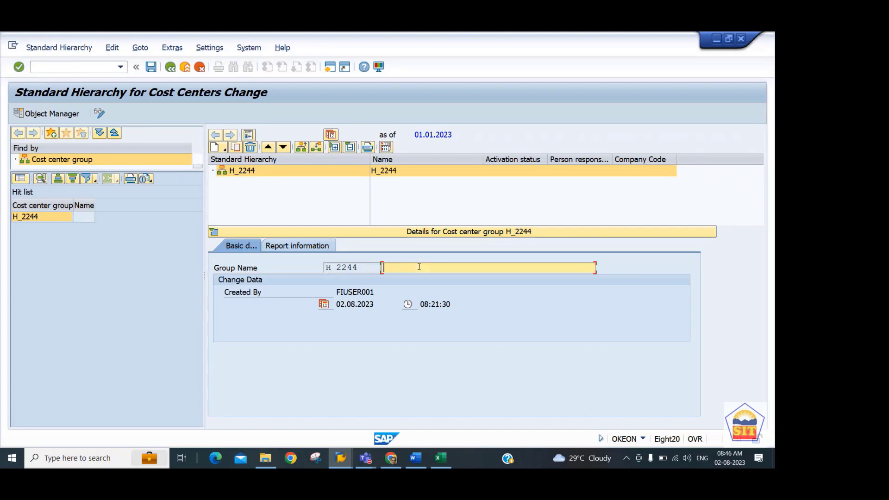
text(Standard Cost Center Hierarchy )
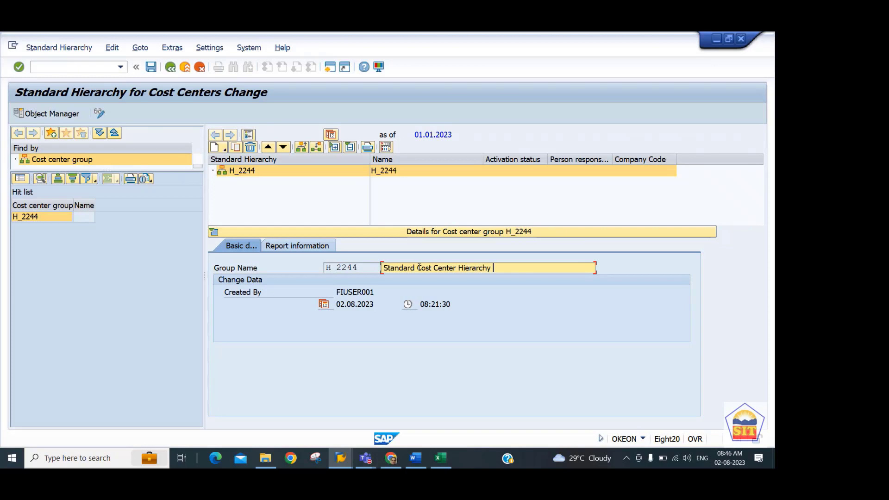
text(2244)
key(Return)
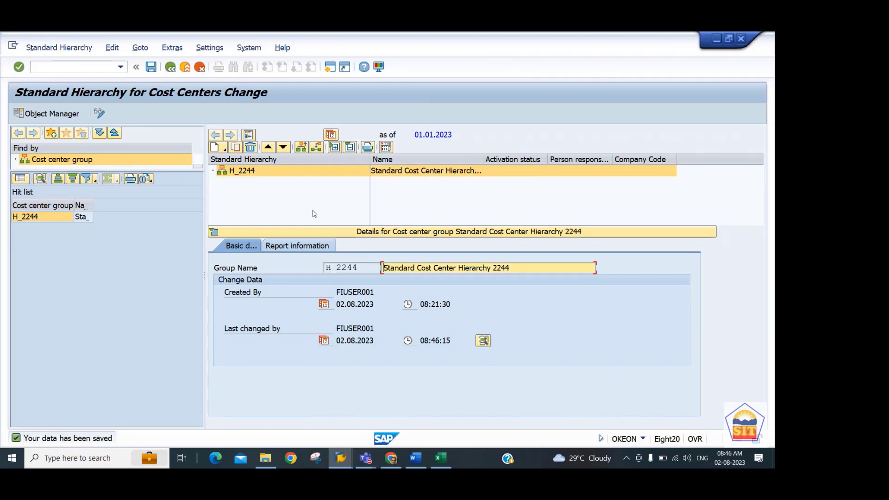
Create a new lower-level cost center group under H_2244
click(227, 154)
click(226, 151)
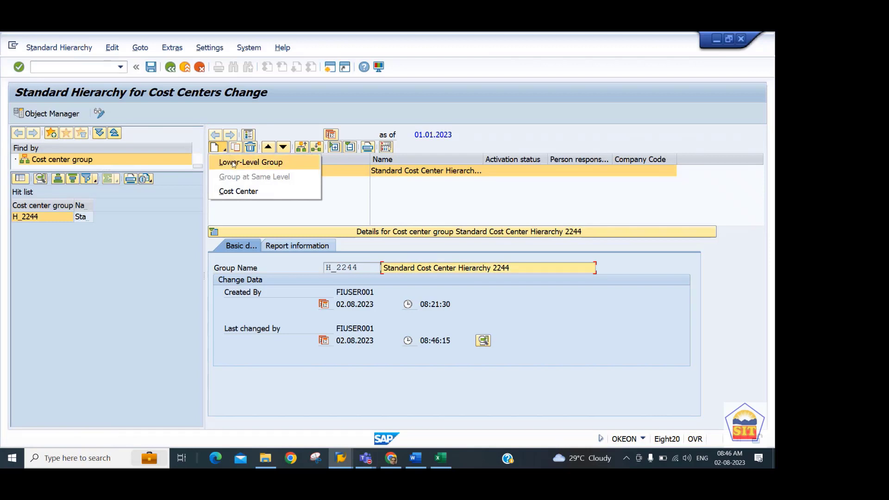
click(234, 162)
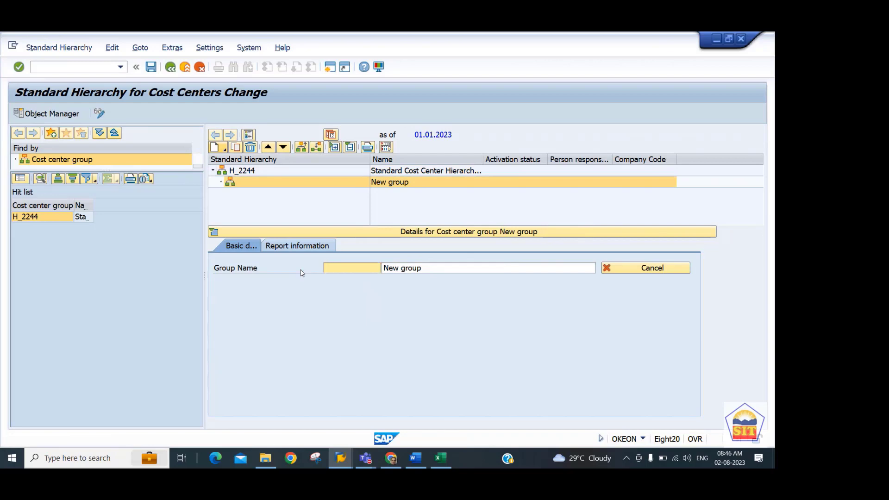
Switch to the Excel workbook and look up the first cost center group's code in row 1
key(alt+Tab)
key(alt+Tab)
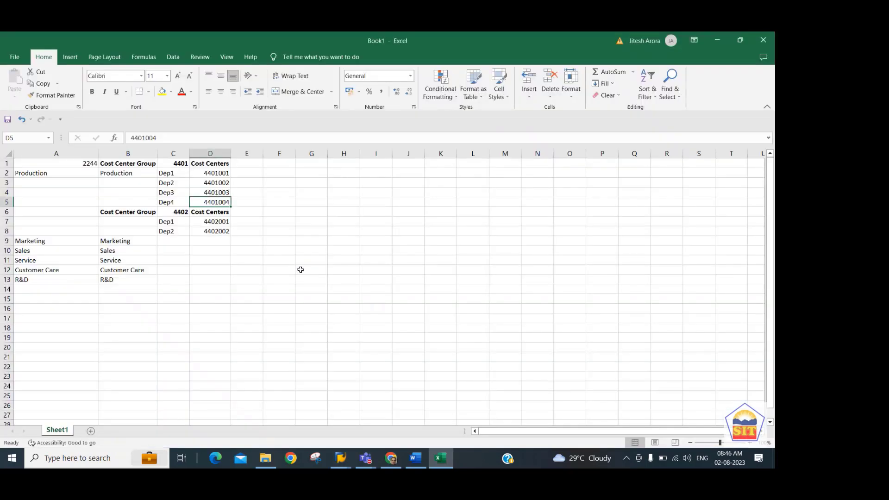
key(Up)
key(Up)
key(Up)
key(Up)
key(Left)
key(ctrl+space)
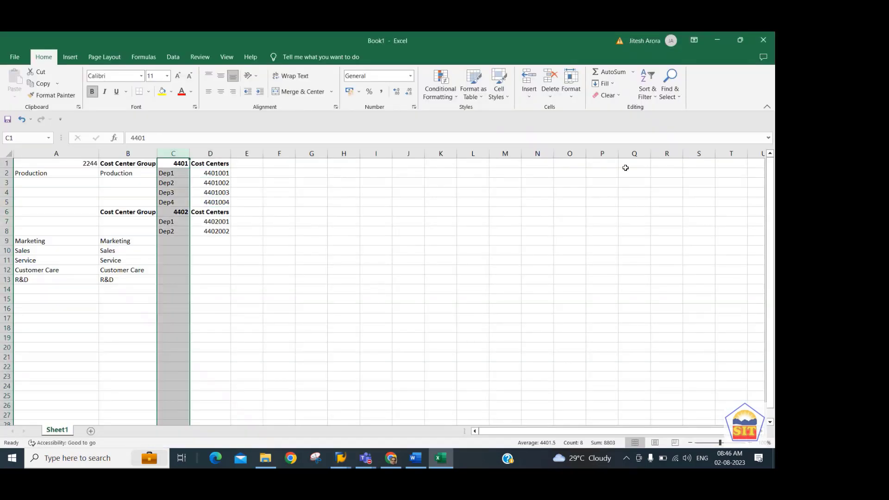
key(Right)
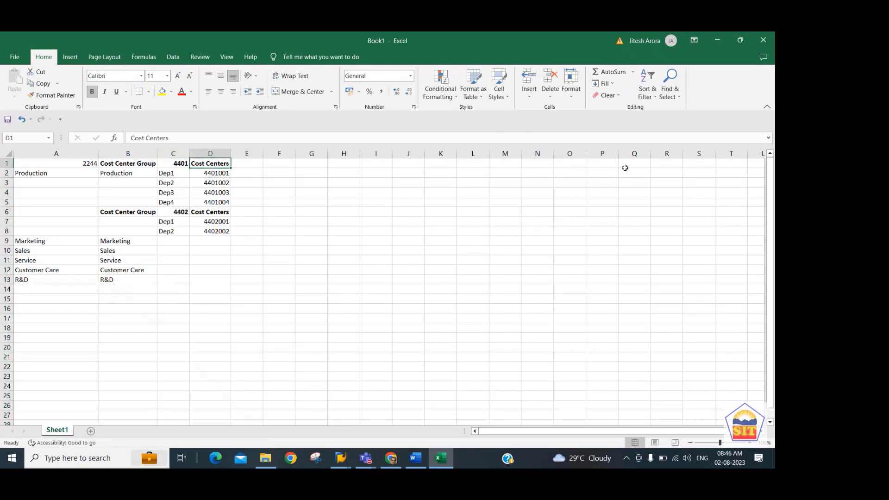
Back in SAP, name the new cost center group 4401 with the description "Production Group" and save it
key(alt+Tab)
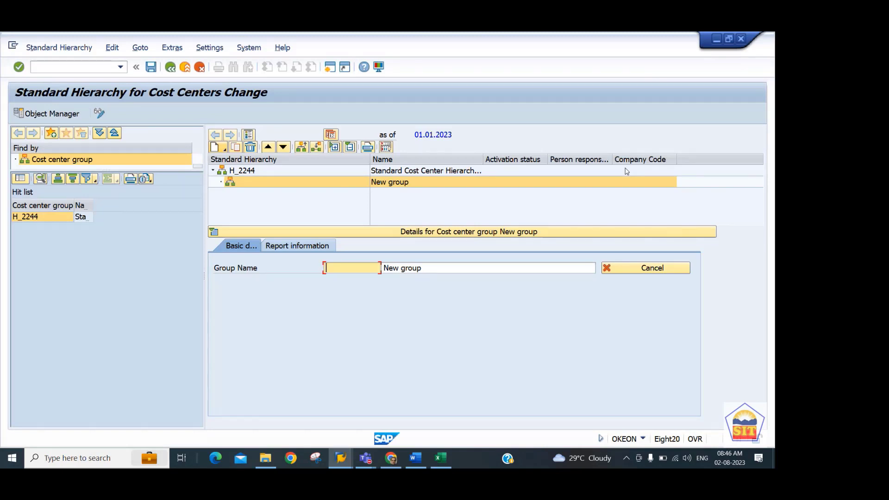
text(4401)
key(Tab)
text(Productino)
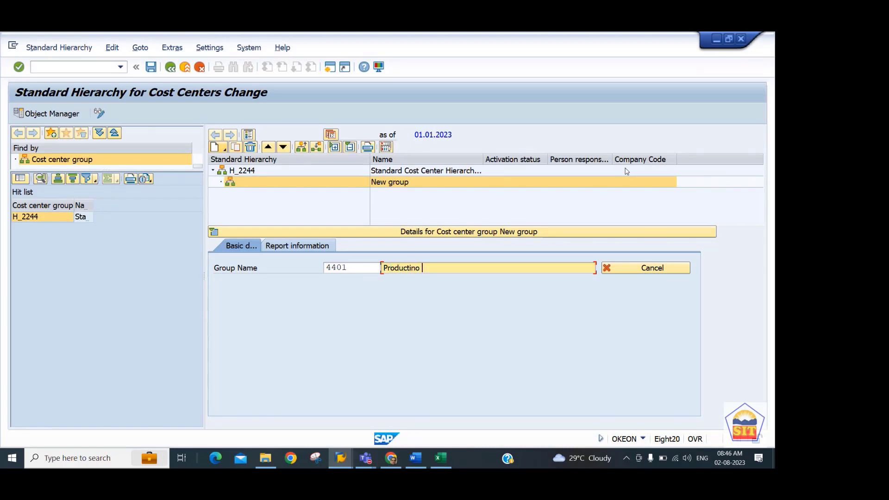
key(BackSpace)
key(BackSpace)
text(on Group)
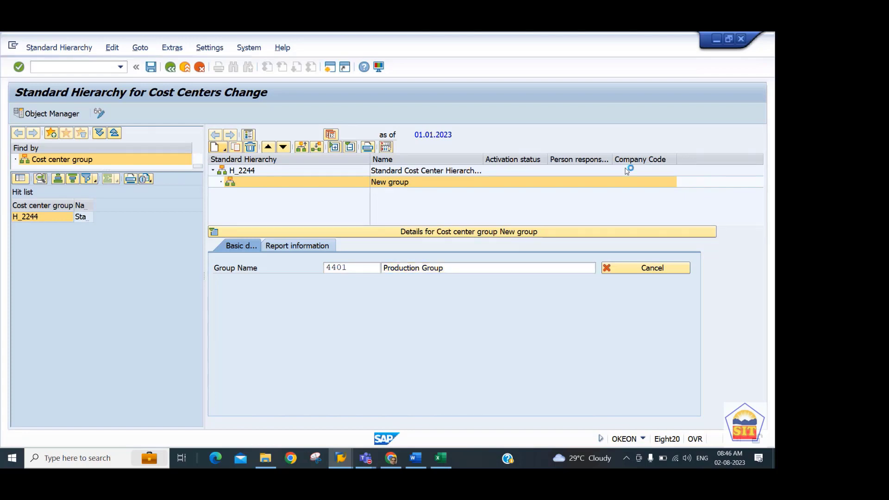
key(Return)
key(ctrl+s)
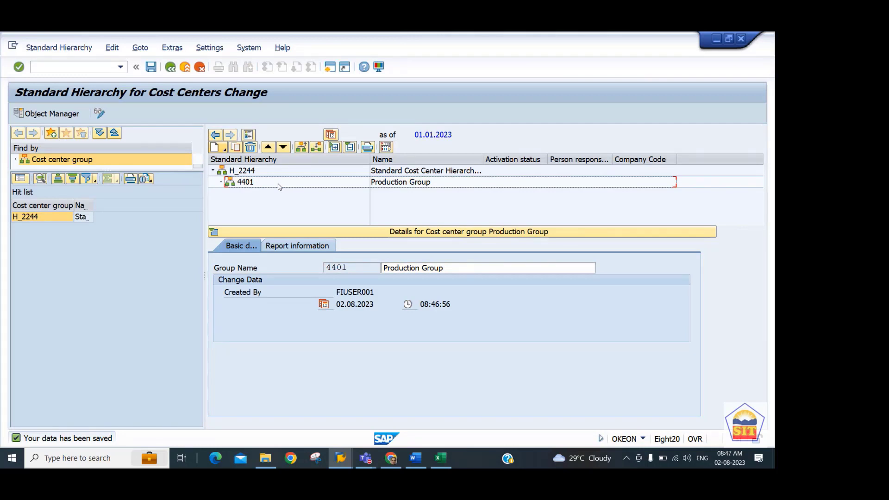
Create group 4402 "Service Group" at the same level as group 4401 and save it
click(245, 185)
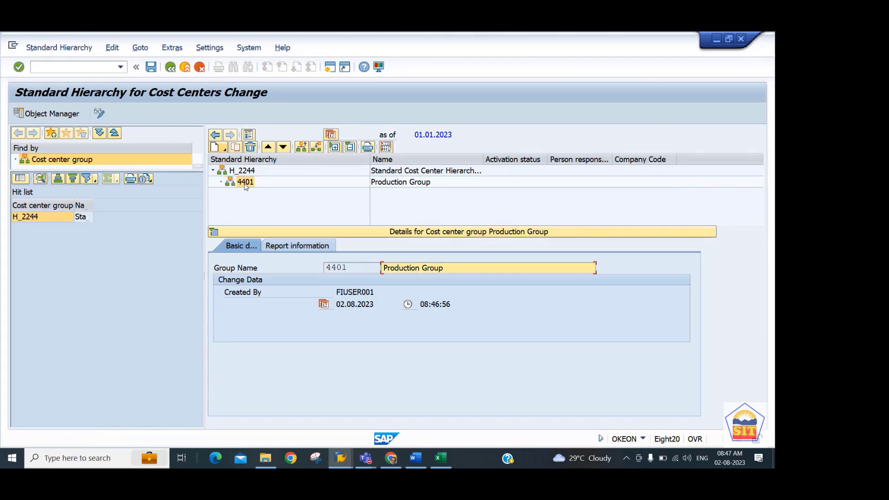
right_click(246, 184)
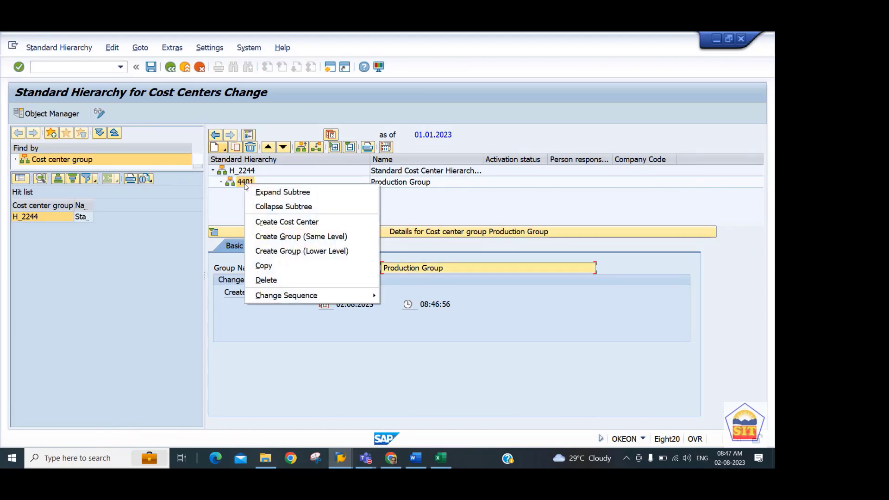
click(297, 237)
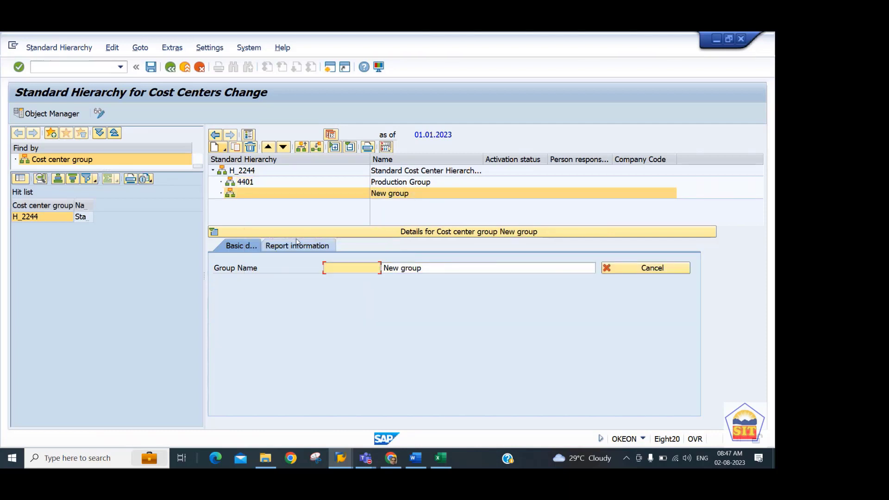
text(4402)
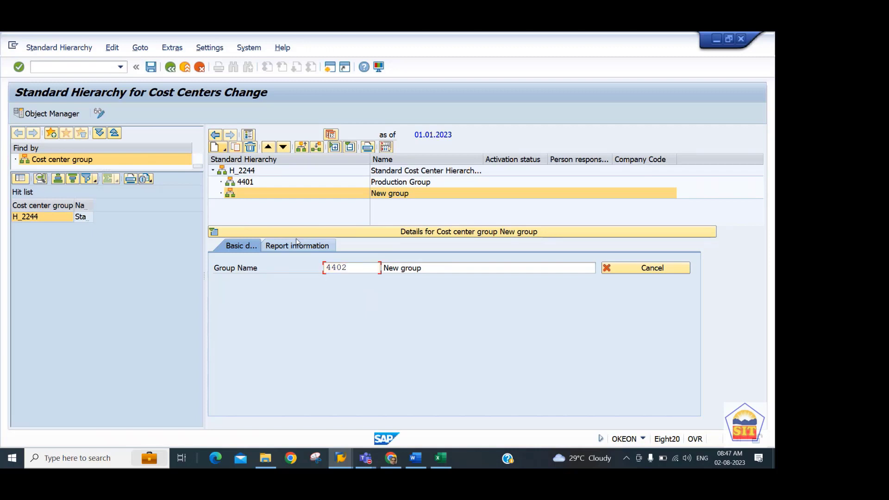
key(Tab)
text(Service G)
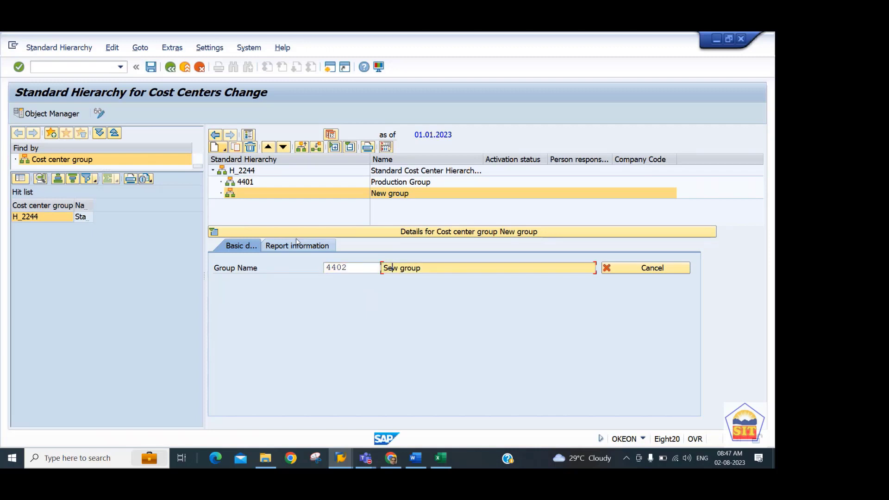
text(roup)
key(Return)
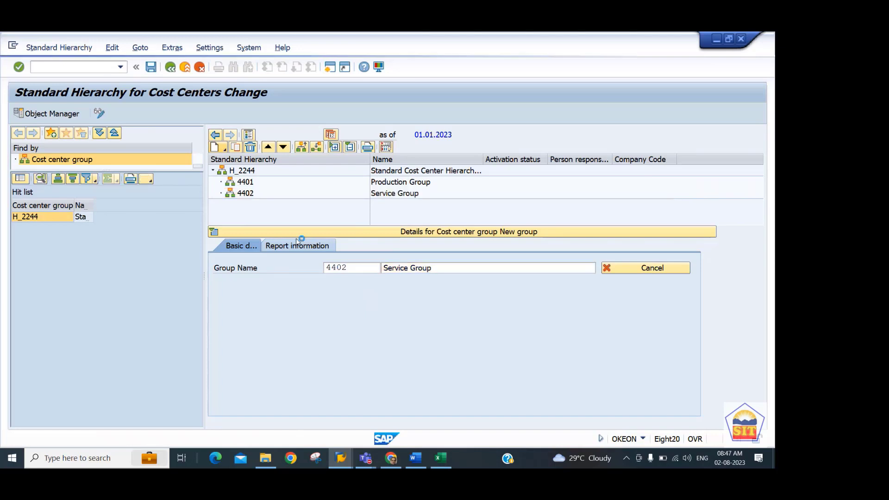
key(ctrl+s)
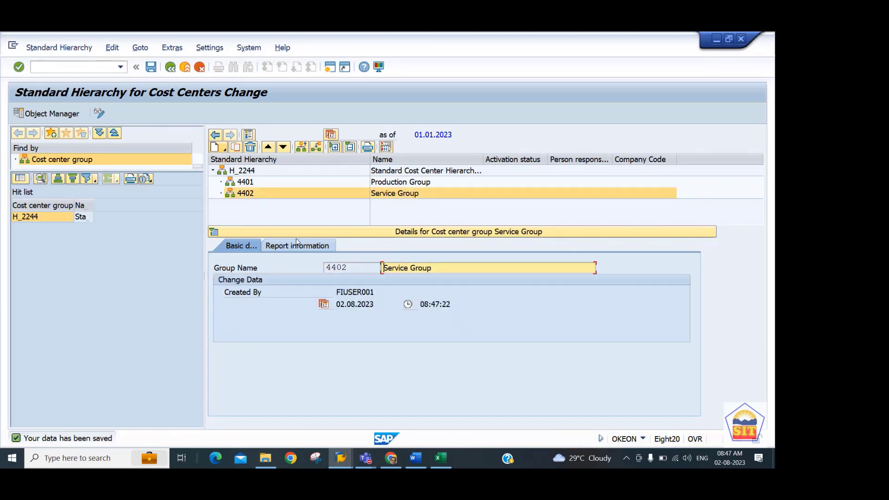
Create group 4403 "Sales Group" at the same level as group 4402 and save it
click(241, 192)
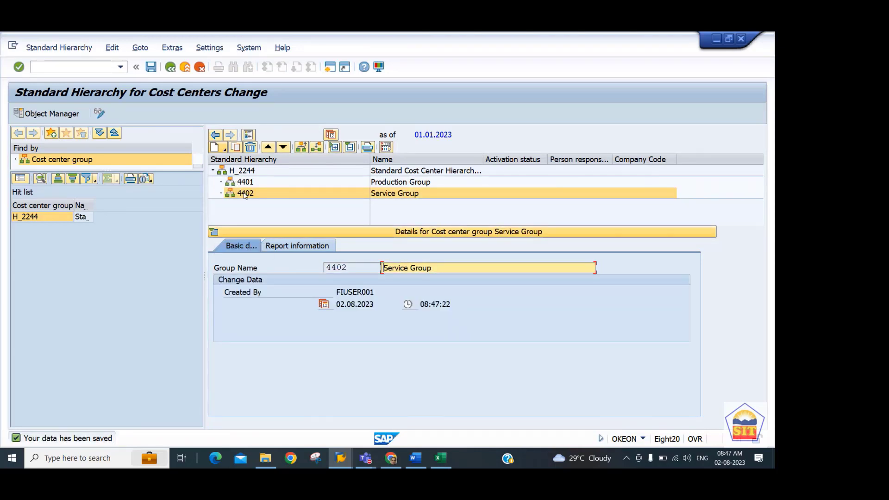
click(245, 193)
right_click(245, 194)
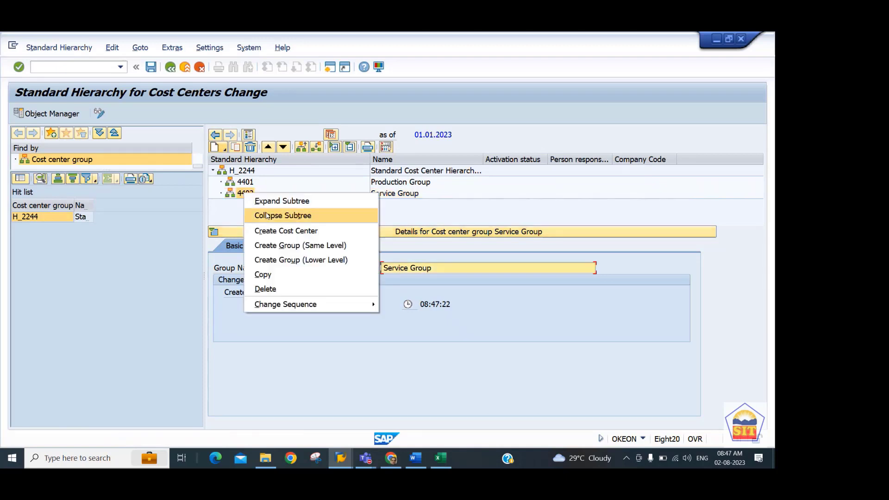
click(280, 243)
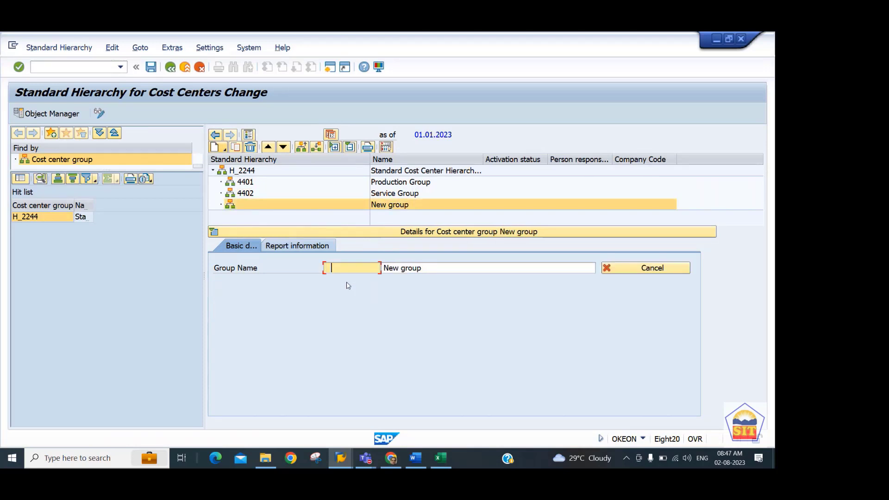
text(4403)
key(Tab)
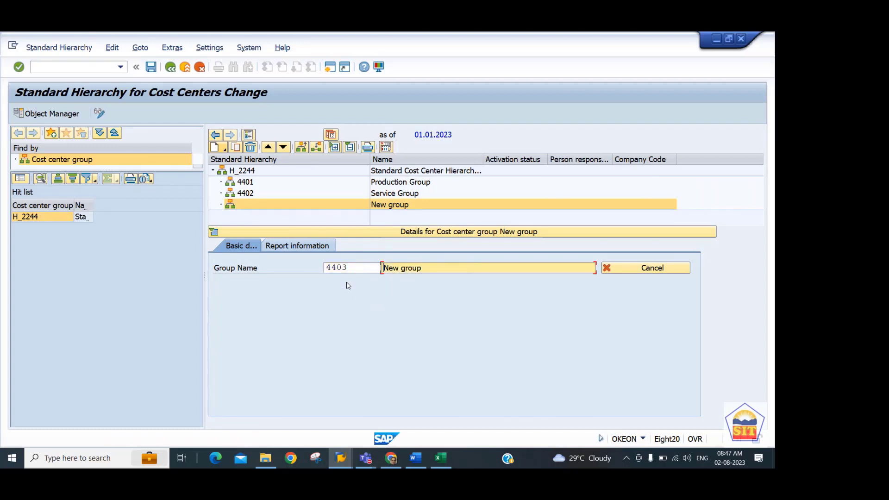
text(Sales Group)
key(Return)
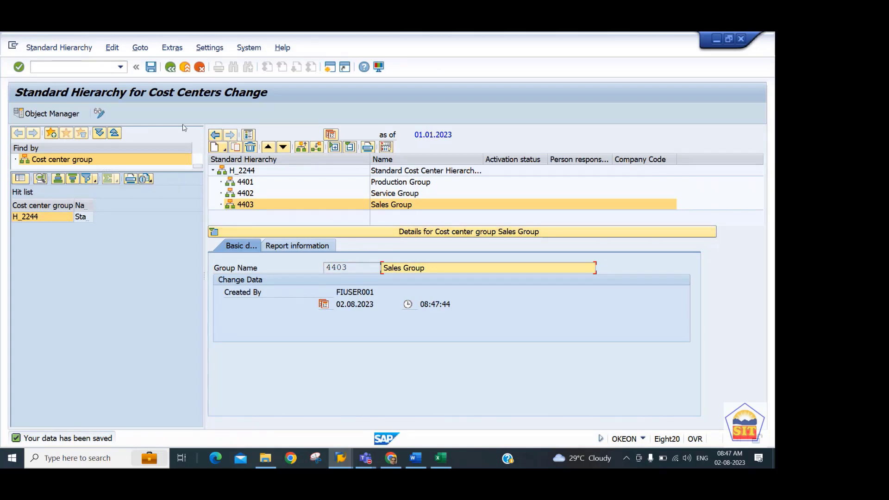
Start transaction KS01 and open the master data for a new cost center 440101 in controlling area 2244
click(93, 67)
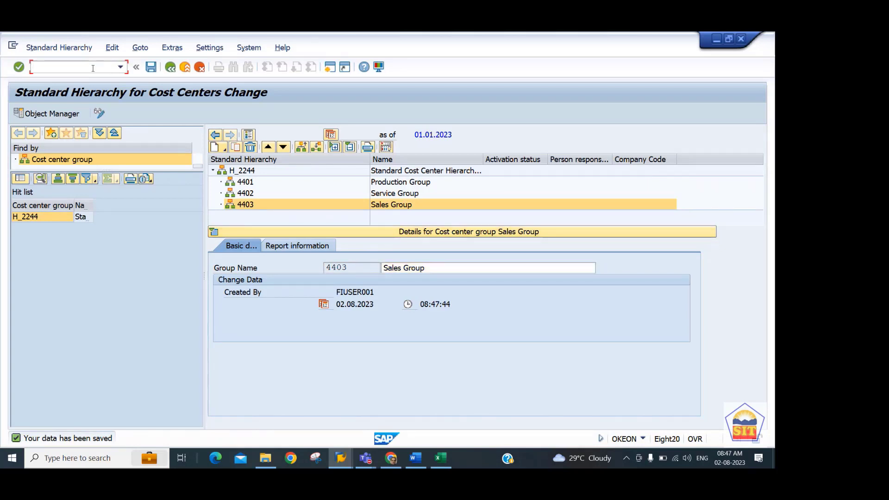
text(/nks01)
key(Return)
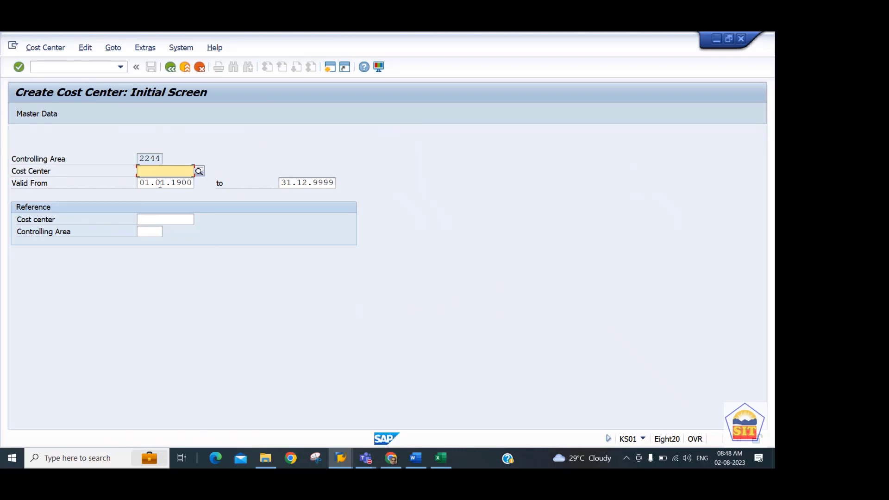
text(440101)
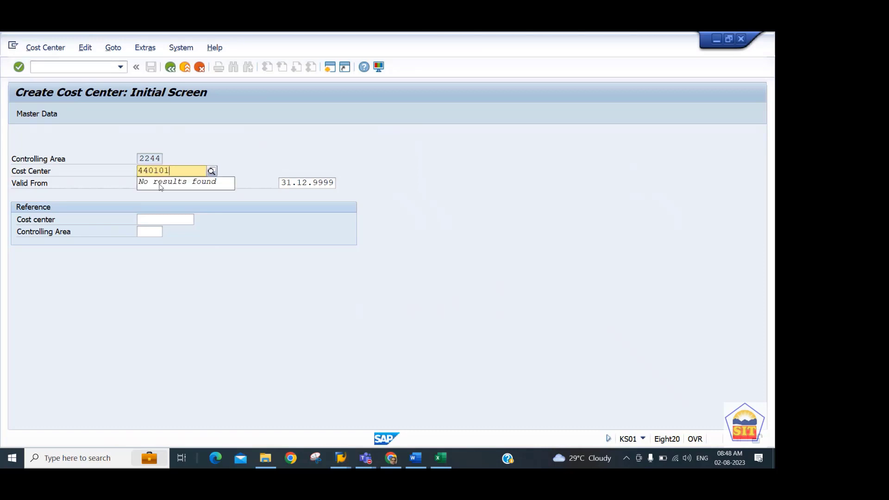
key(BackSpace)
text(01)
key(BackSpace)
key(BackSpace)
text(1)
key(Return)
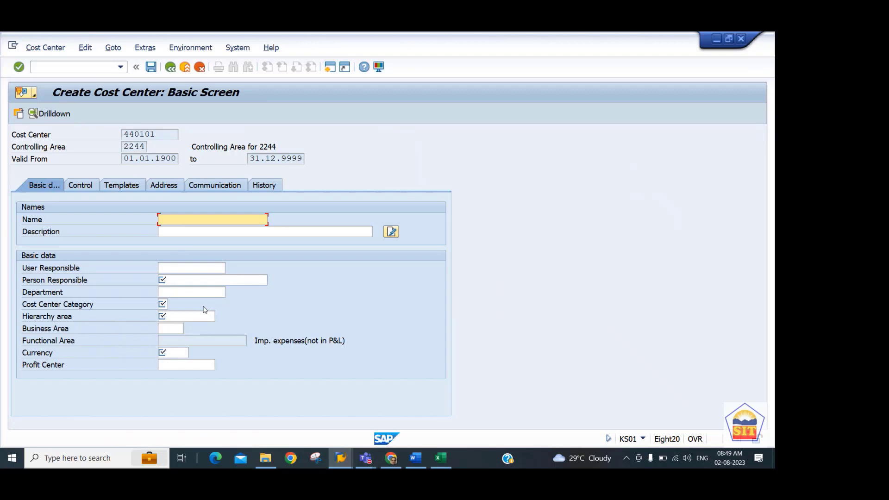
Enter "Production Dep1" as the cost center's name and description, and fill in the person responsible
text(Production Dep1)
key(ctrl+a)
key(ctrl+c)
key(Tab)
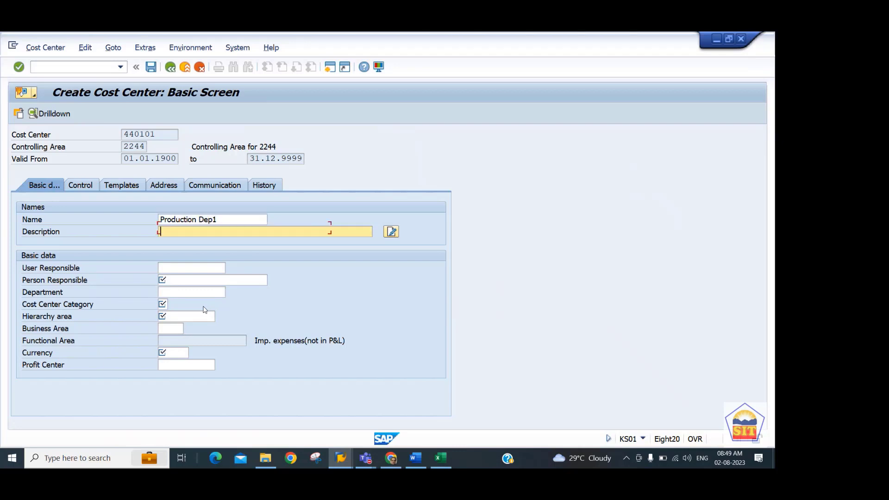
key(ctrl+v)
key(Tab)
key(Tab)
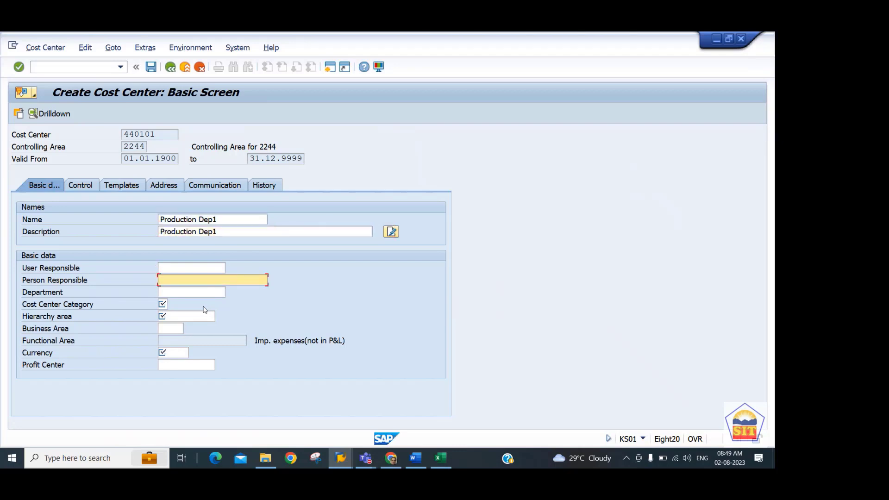
text(Ajay)
key(Tab)
key(Tab)
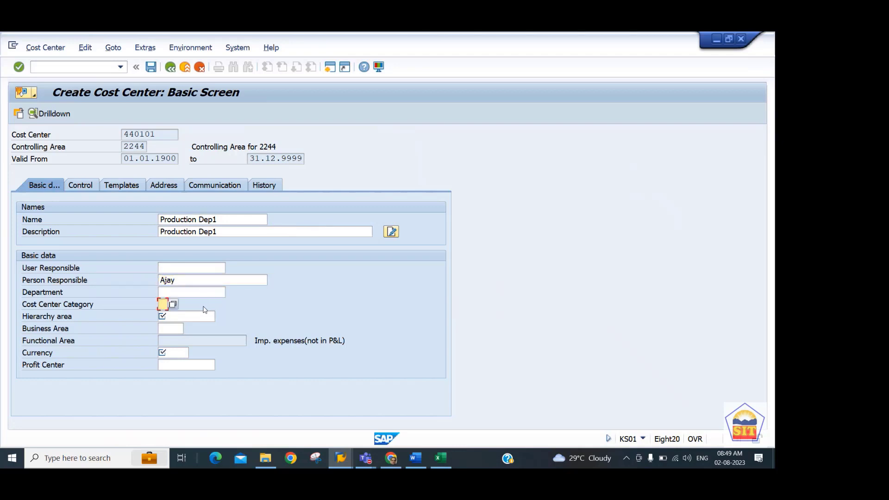
Set the cost center category to 1 (Production) and assign hierarchy area 4401, the Production Group
click(173, 304)
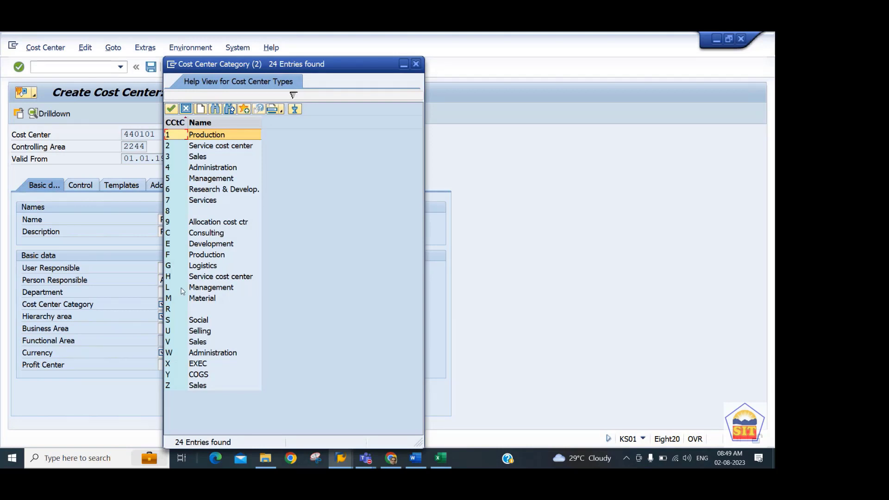
drag(258, 67, 412, 74)
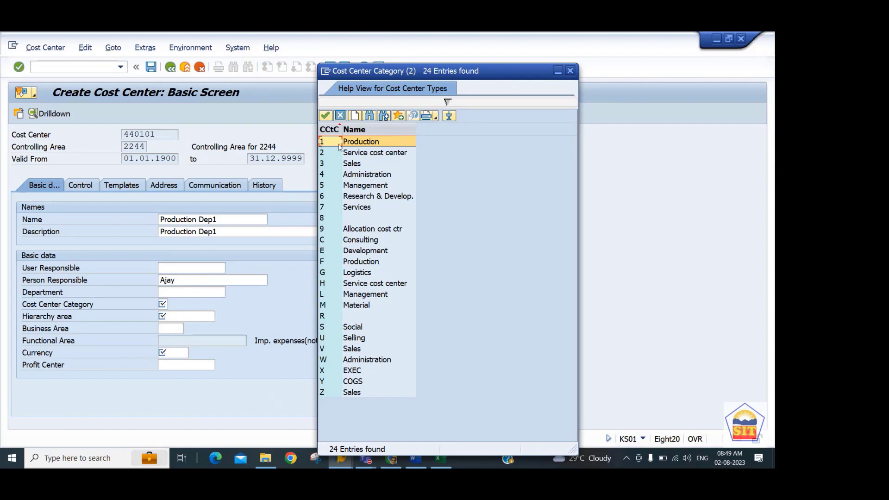
double_click(369, 146)
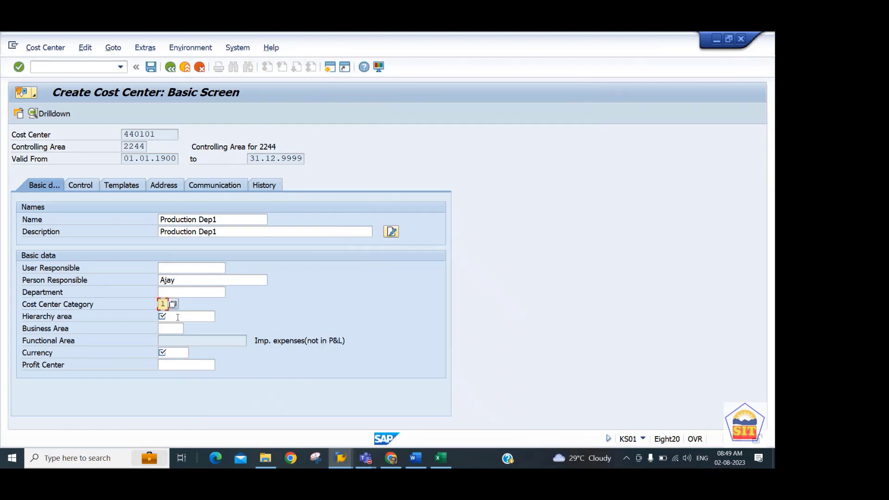
click(193, 315)
click(220, 317)
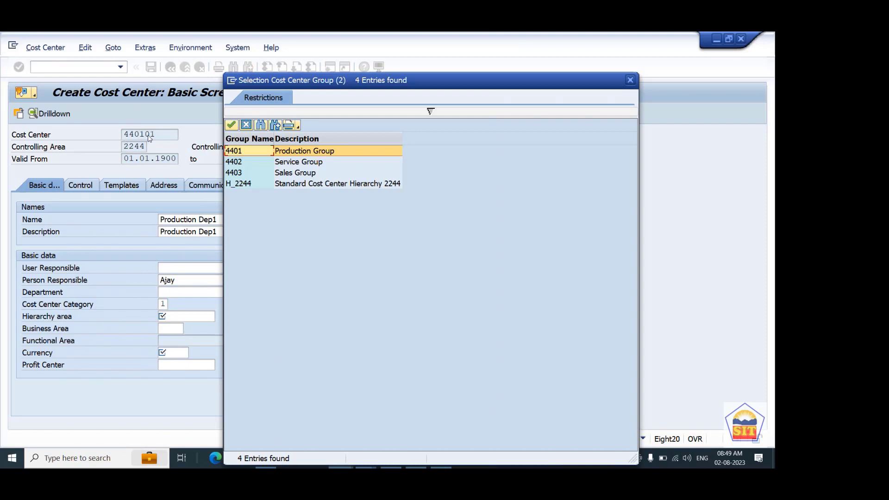
click(286, 154)
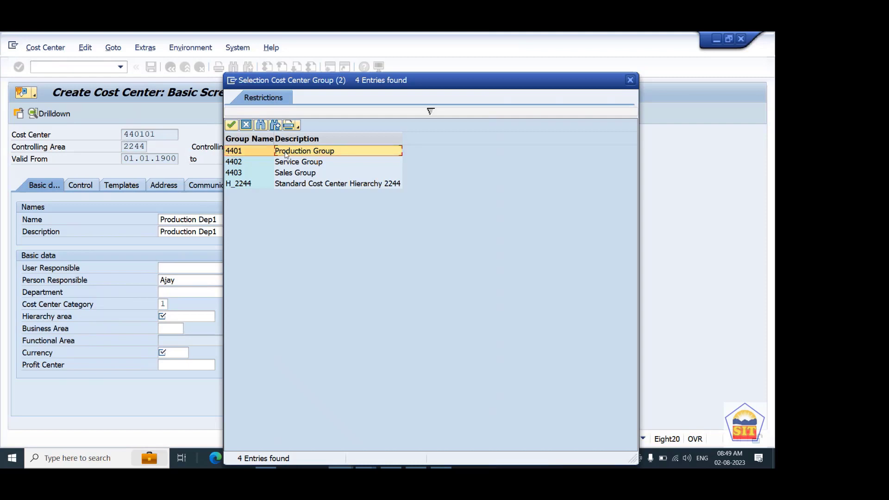
double_click(286, 155)
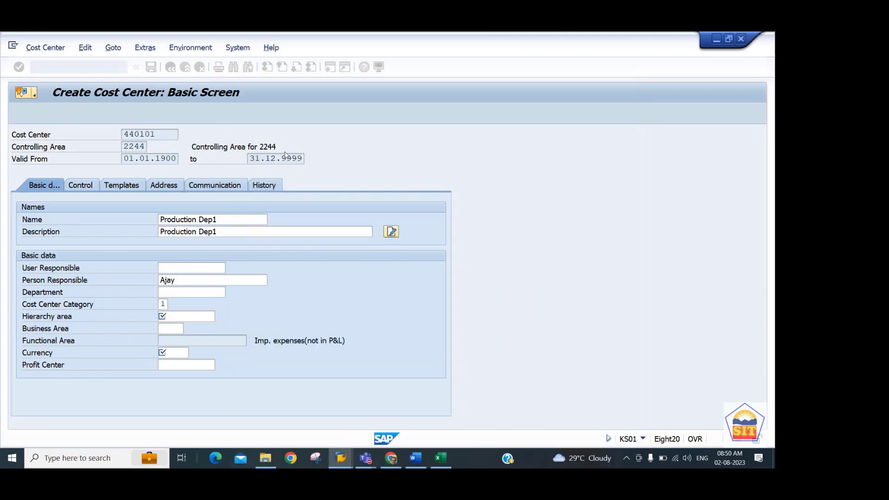
Set the cost center's currency to USD and save it without a profit center
click(173, 353)
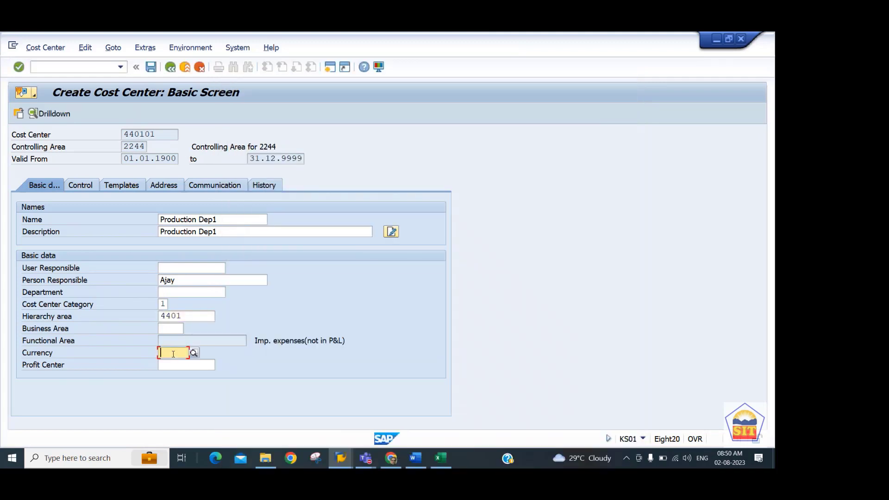
text(usd)
key(Return)
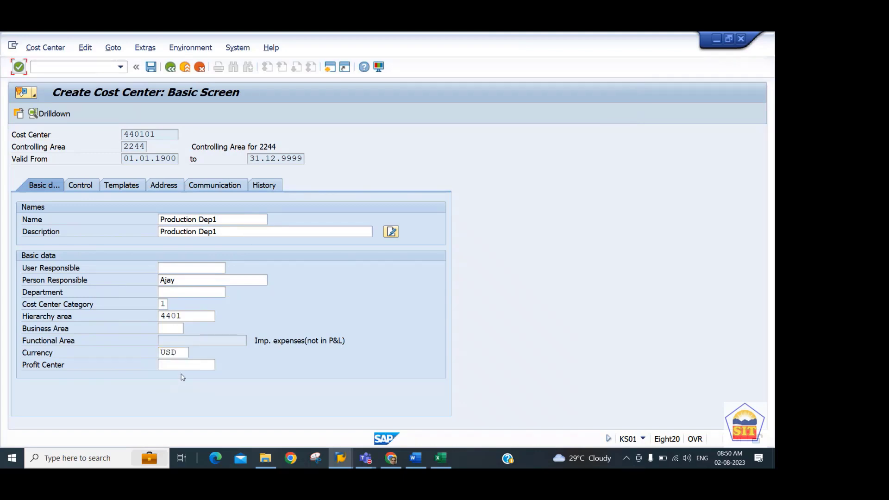
click(181, 367)
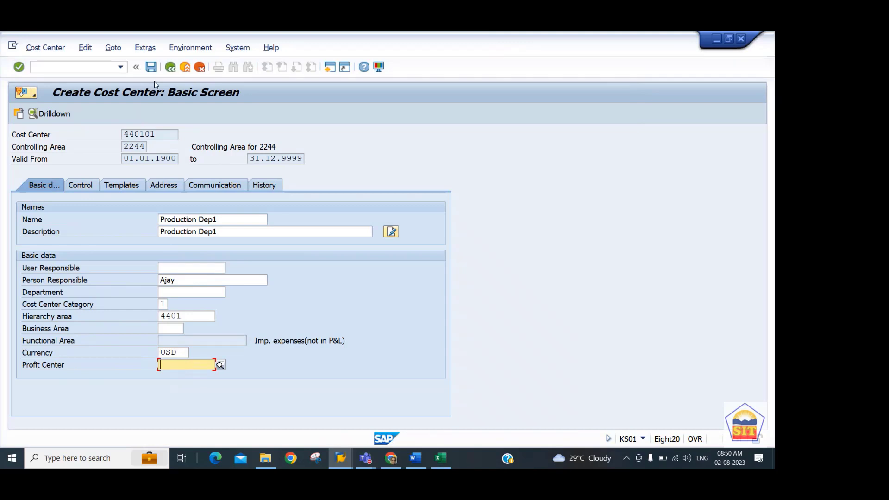
click(151, 67)
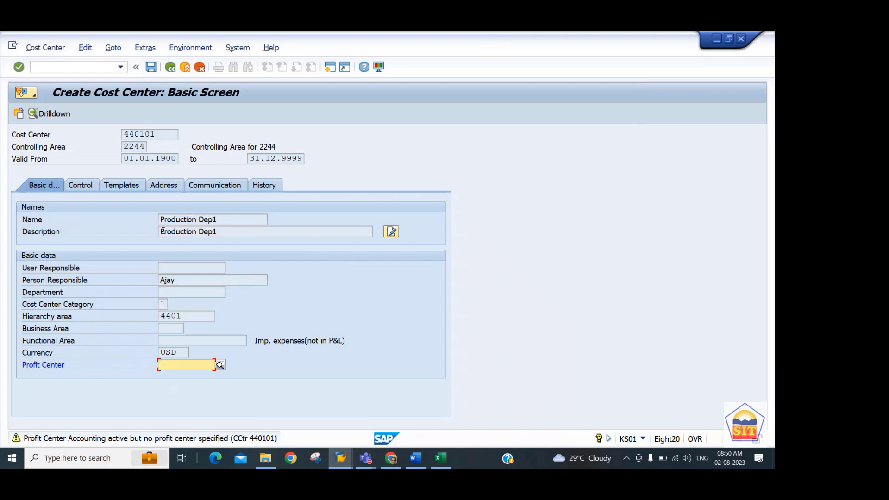
key(ctrl+s)
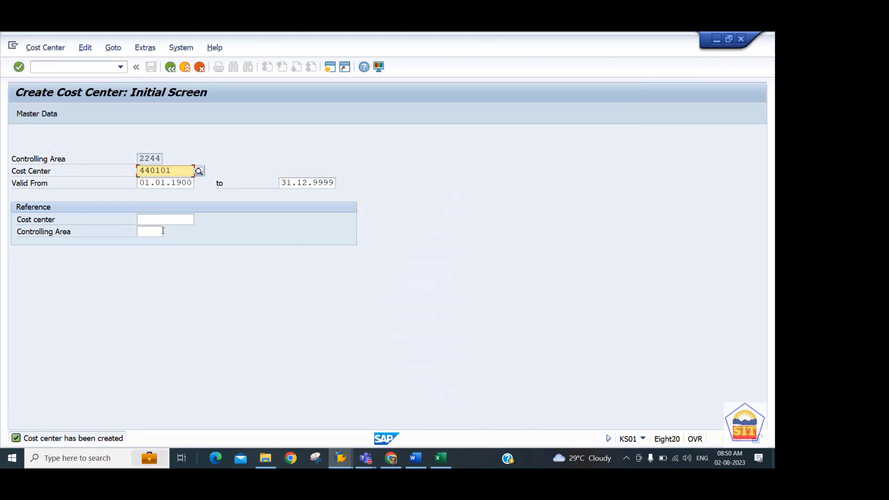
key(shift+Right)
key(shift+Right)
key(shift+Right)
key(shift+Right)
key(shift+Right)
key(shift+Right)
key(Right)
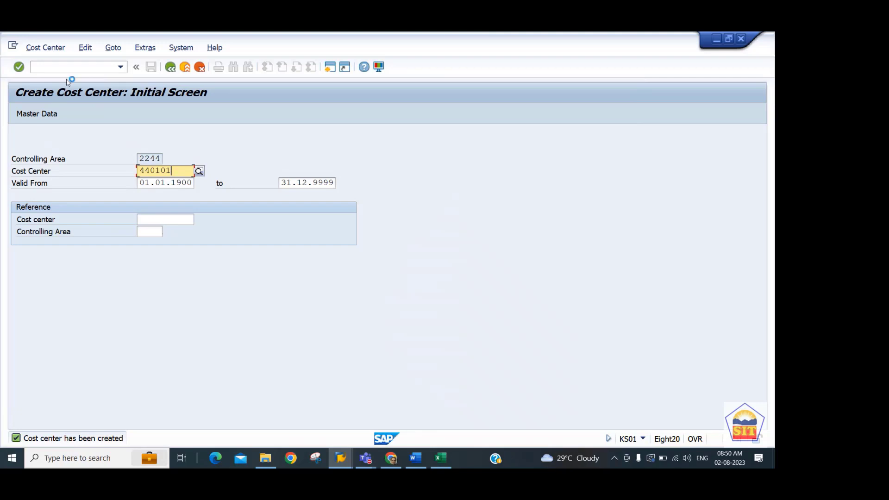
Restart transaction KS01 for another cost center
click(51, 65)
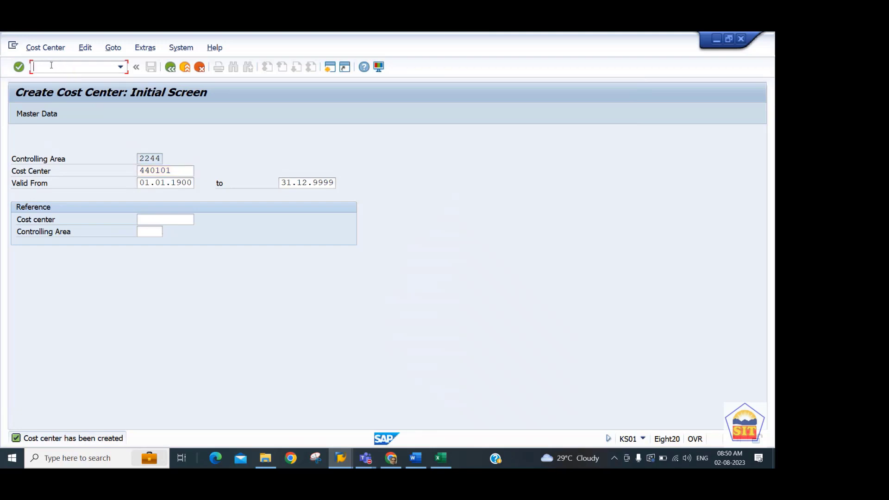
text(/nks01)
key(Return)
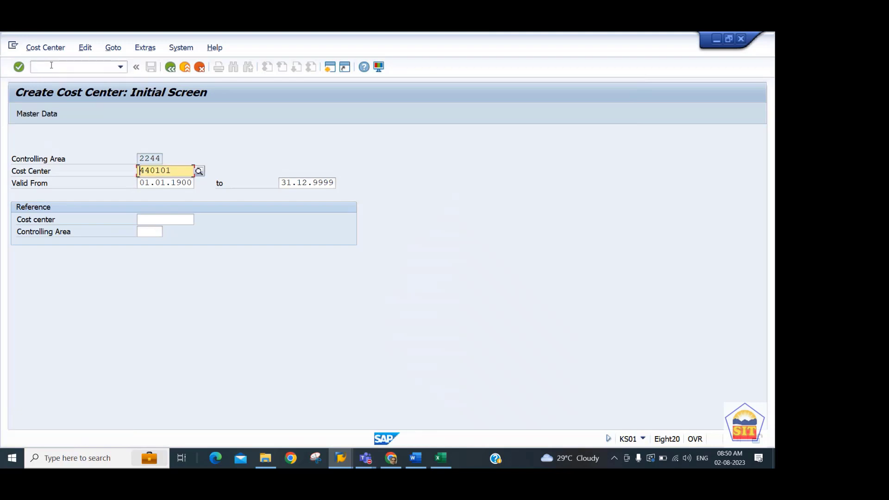
click(41, 49)
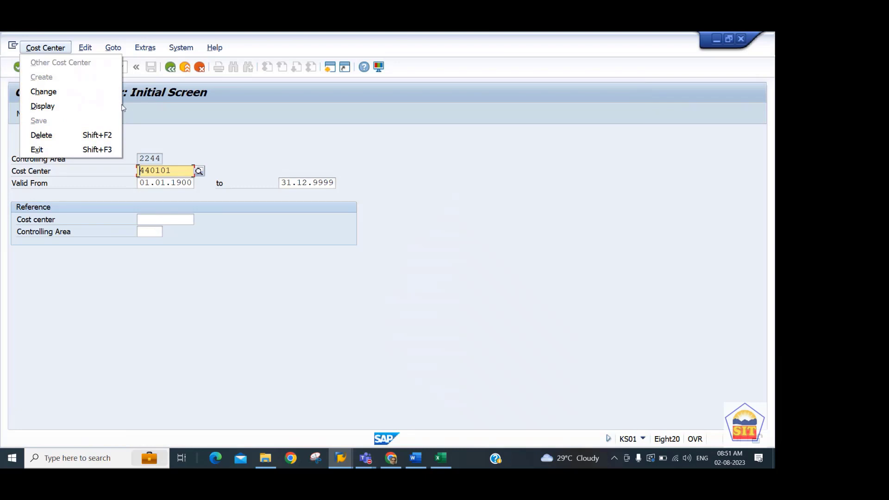
click(156, 133)
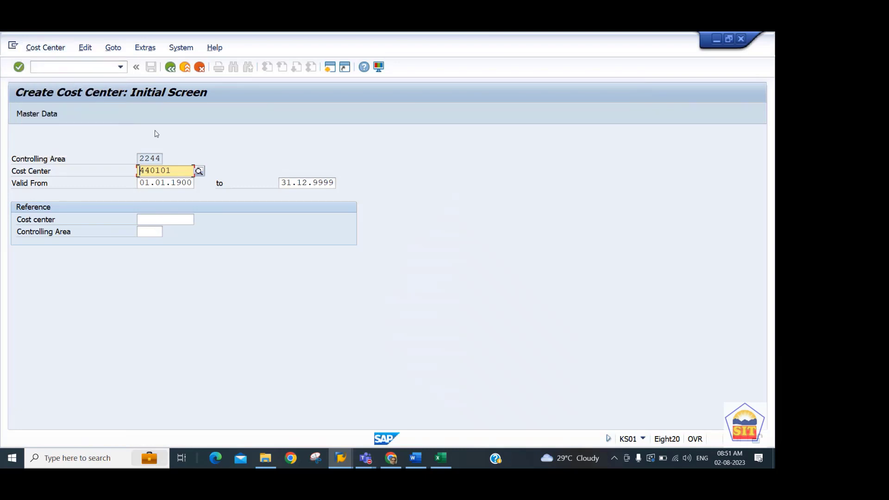
click(62, 66)
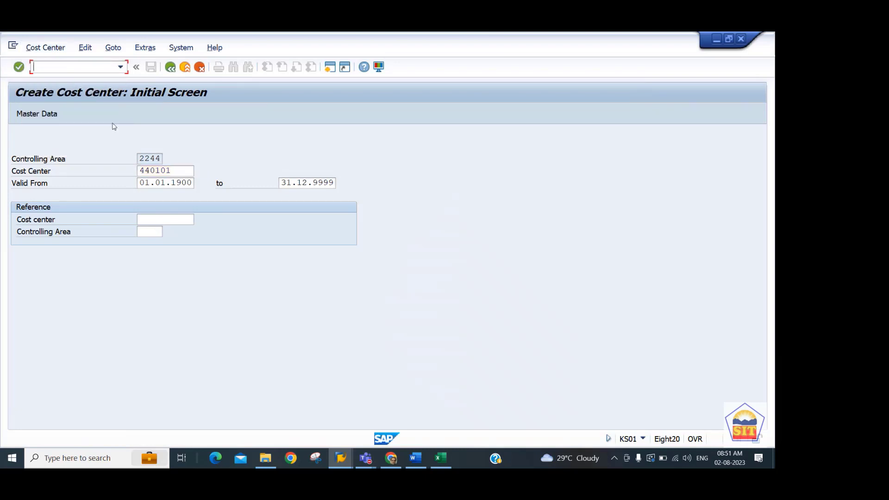
Enter 440102 as the number of the new cost center in controlling area 2244
click(178, 172)
key(BackSpace)
key(BackSpace)
key(BackSpace)
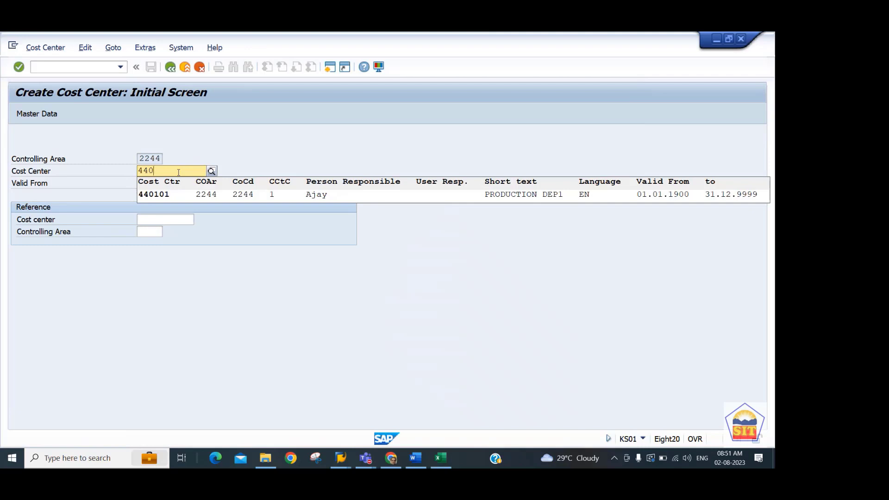
text(102)
key(Return)
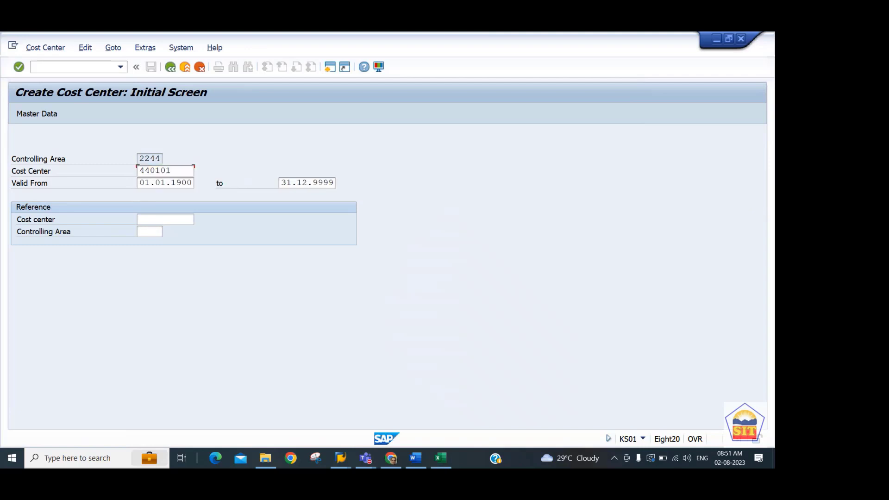
Set cost center 440101 in controlling area 2244 as the reference and open the new cost center's master data
key(Tab)
key(Tab)
key(Tab)
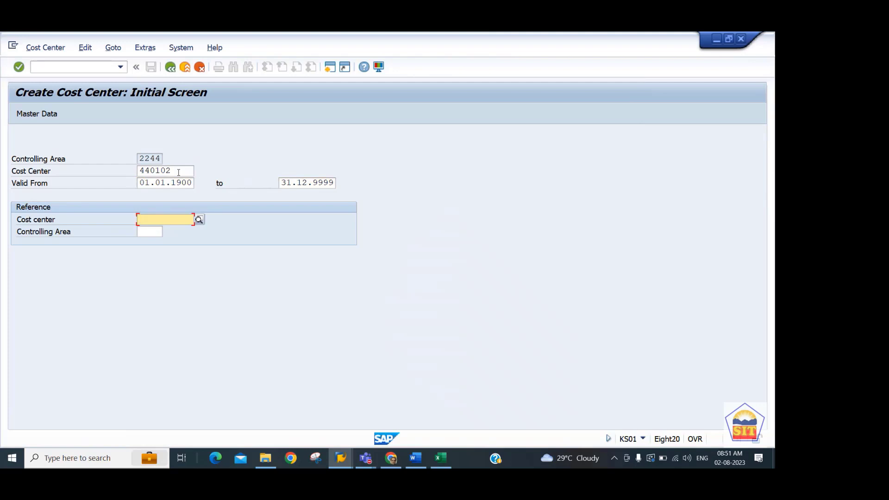
text(440101)
key(Tab)
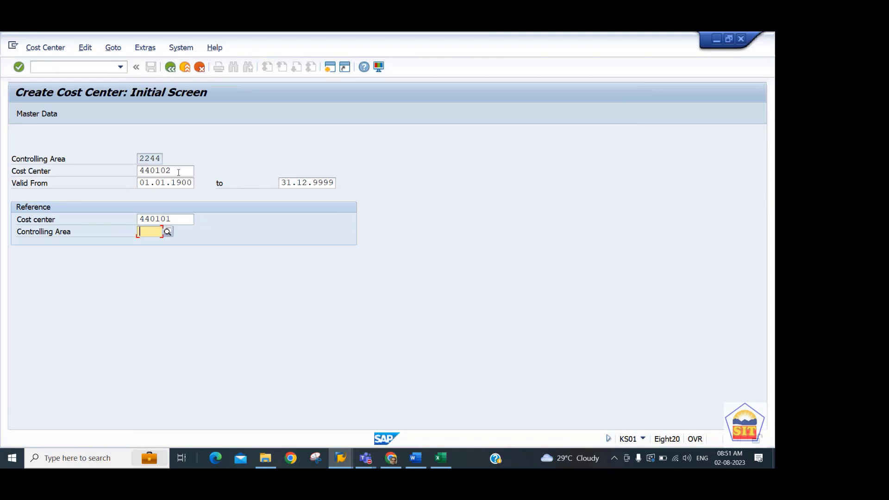
text(2244)
key(Down)
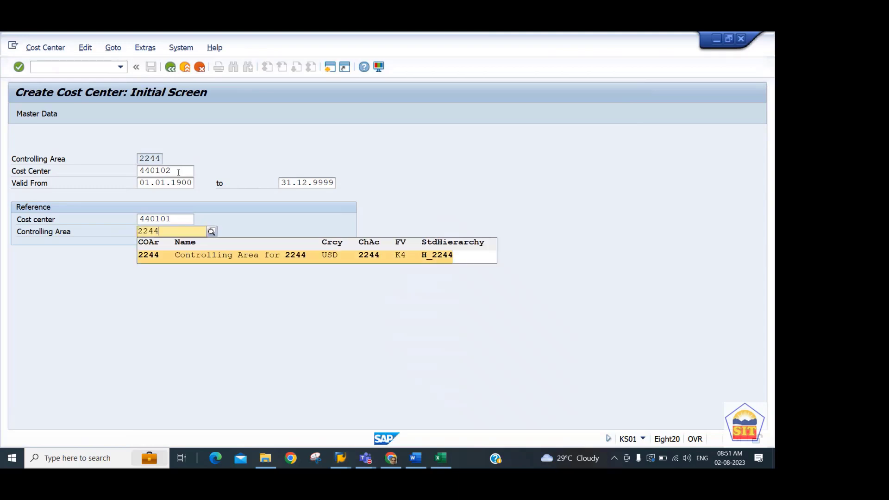
key(Return)
key(Return)
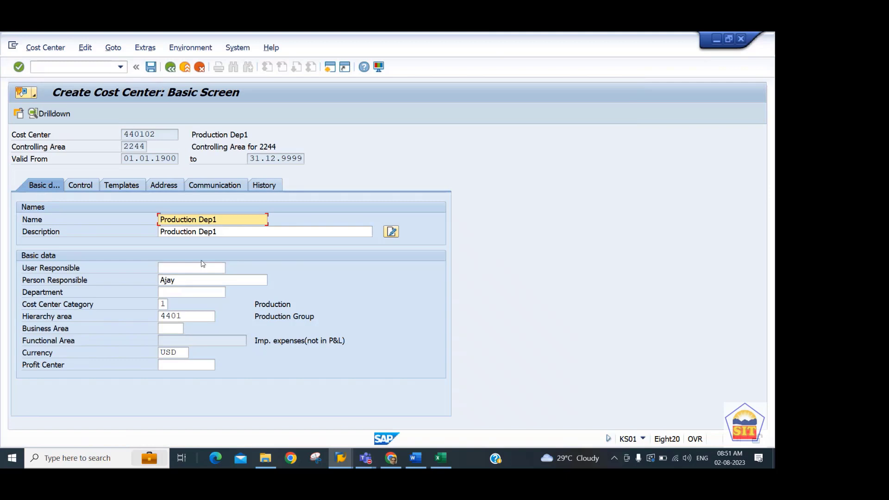
Change the copied cost center's name and description to "Production Dep2" and save it
click(229, 219)
key(BackSpace)
text(2)
key(Tab)
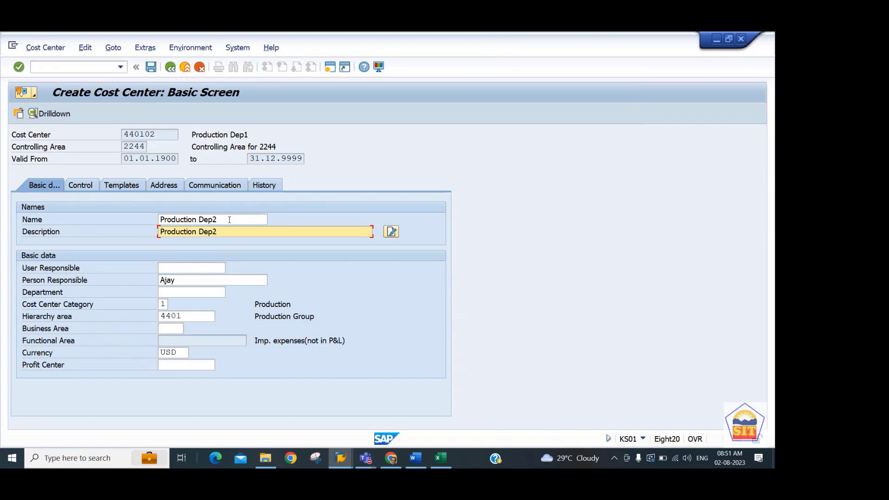
key(Return)
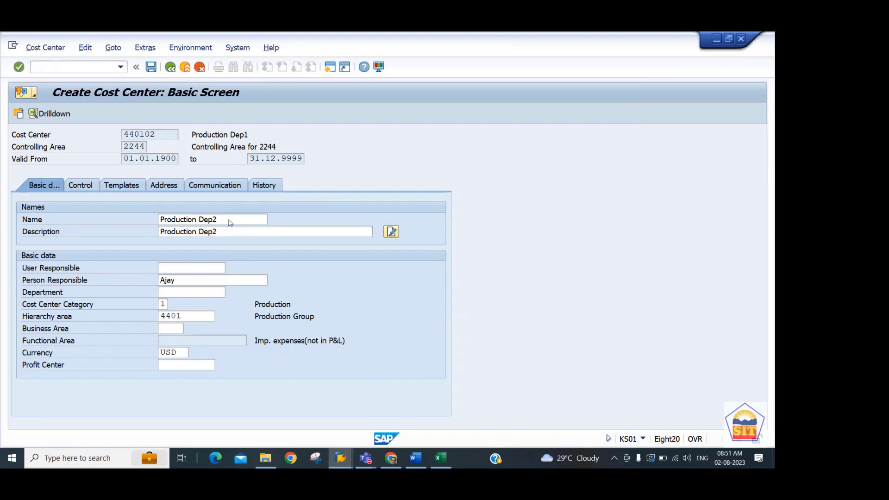
key(Return)
key(ctrl+s)
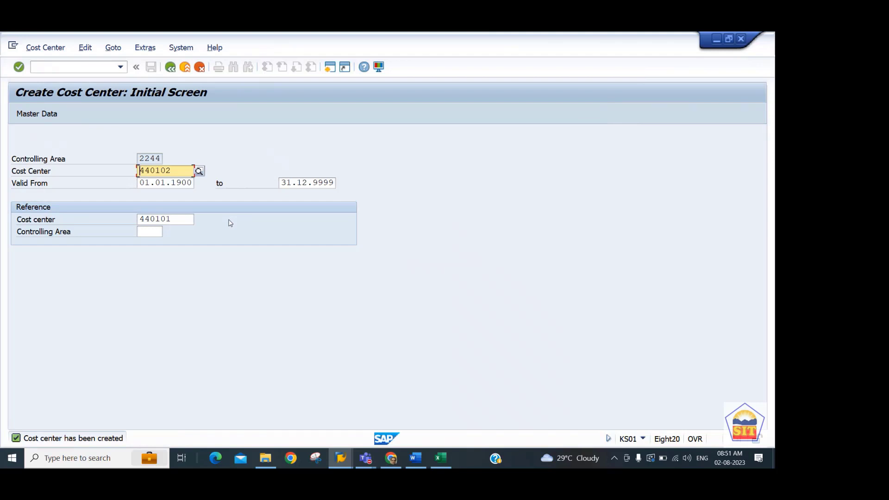
Enter 440201 as the number of the next cost center
click(181, 168)
key(BackSpace)
key(BackSpace)
key(BackSpace)
text(30)
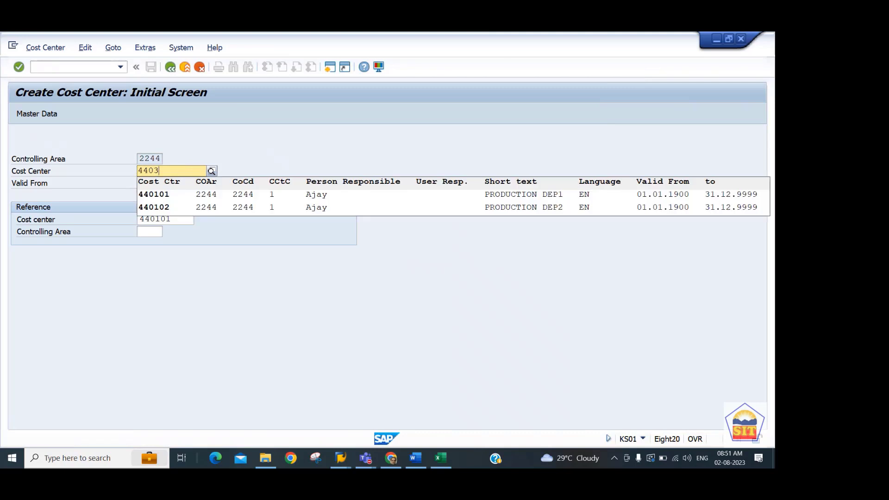
key(BackSpace)
key(BackSpace)
text(201)
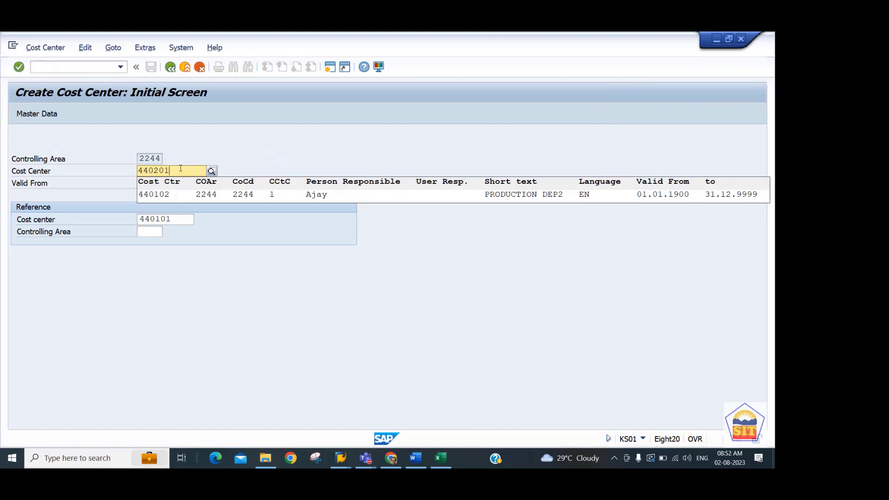
key(Return)
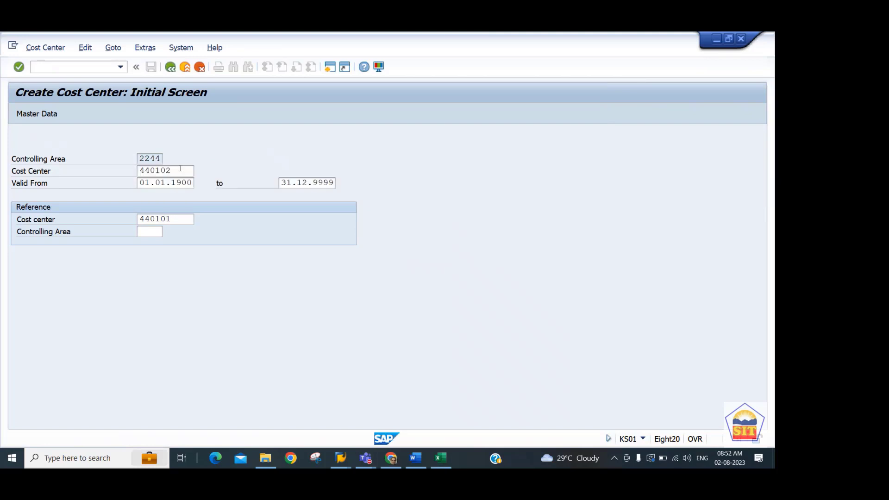
Clear the reference cost center and open the master data of cost center 440201
click(178, 220)
key(BackSpace)
key(BackSpace)
key(BackSpace)
key(BackSpace)
key(BackSpace)
key(BackSpace)
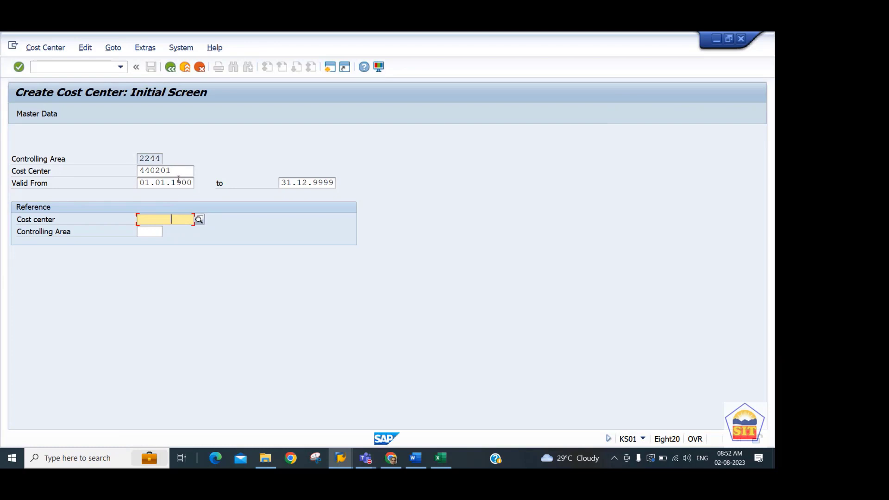
key(Return)
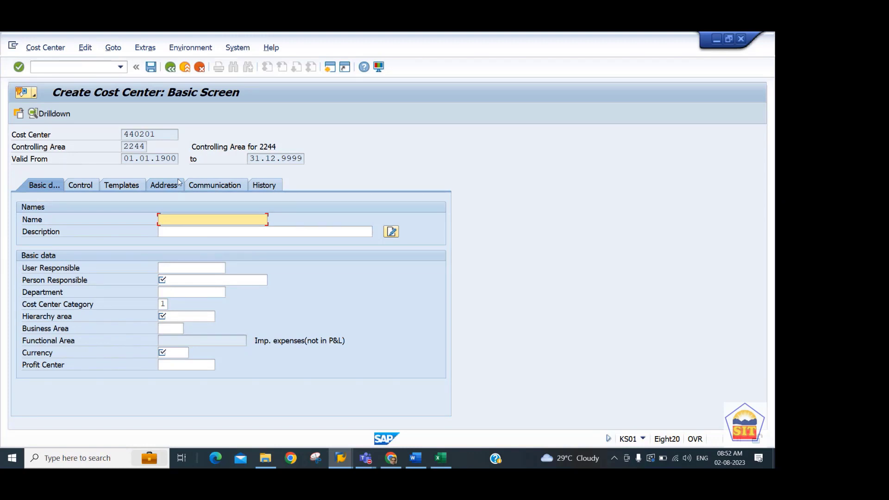
Enter "Service Dept1" as the cost center's name and description, and fill in the person responsible
text(Service Dept1)
key(shift+Home)
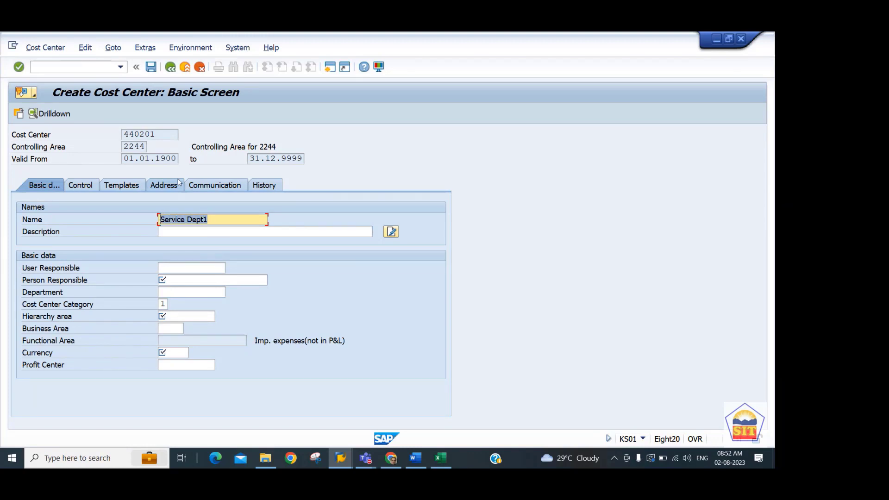
key(ctrl+c)
key(Tab)
key(ctrl+v)
key(Tab)
key(Tab)
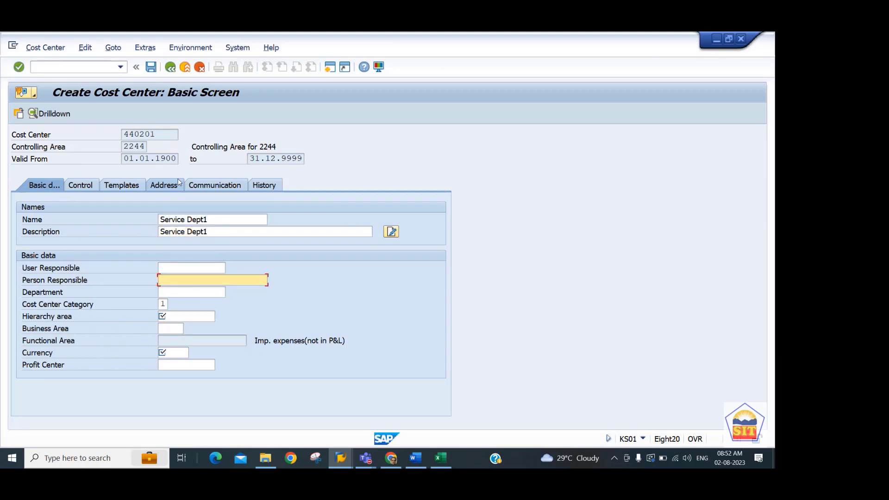
text(Amar)
key(Tab)
key(Tab)
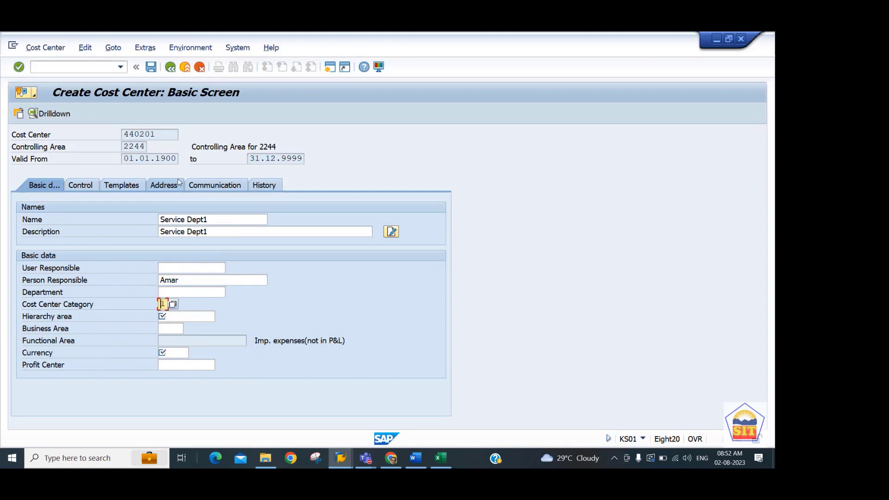
Set the cost center category to 2 (Service cost center) and assign hierarchy area 4402, the Service Group
click(176, 307)
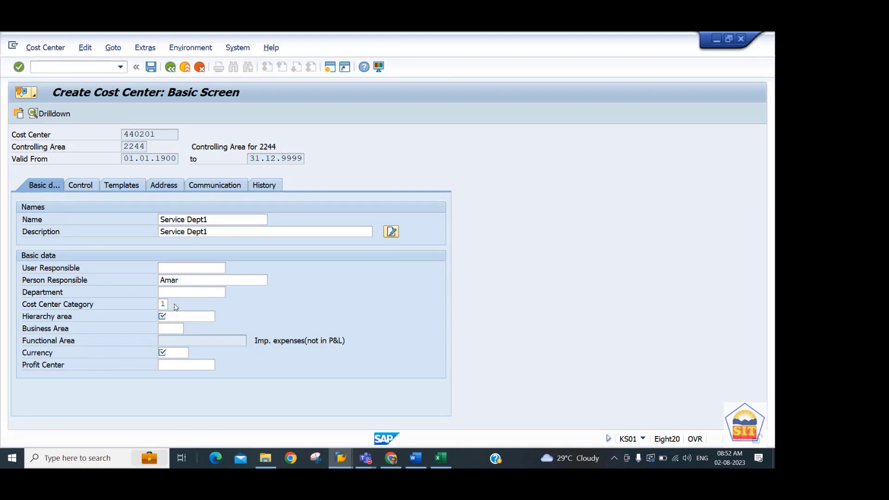
click(176, 307)
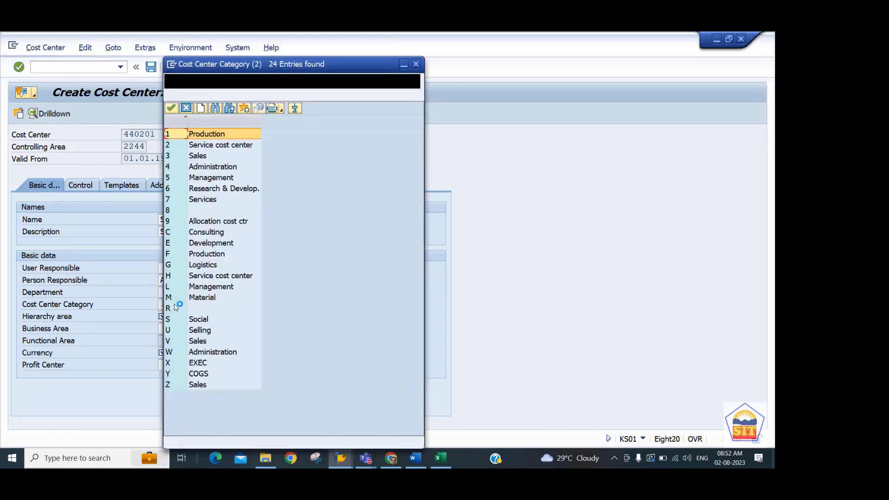
click(203, 147)
key(Tab)
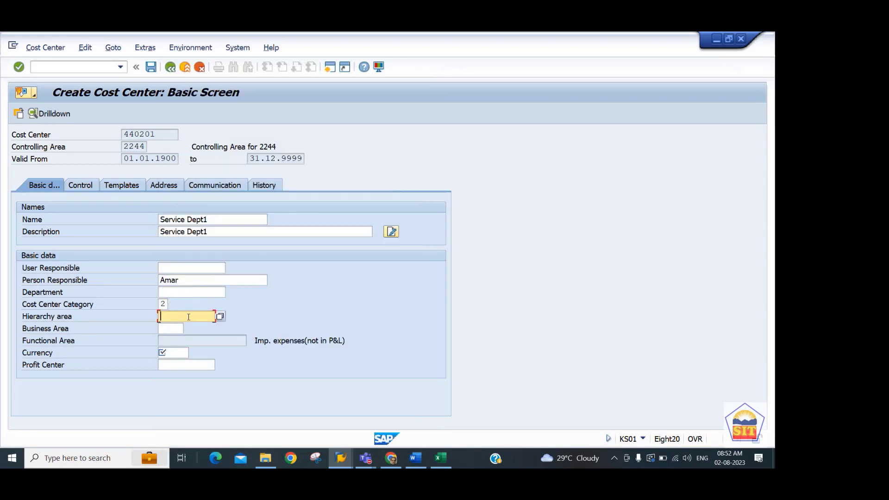
key(F4)
click(142, 122)
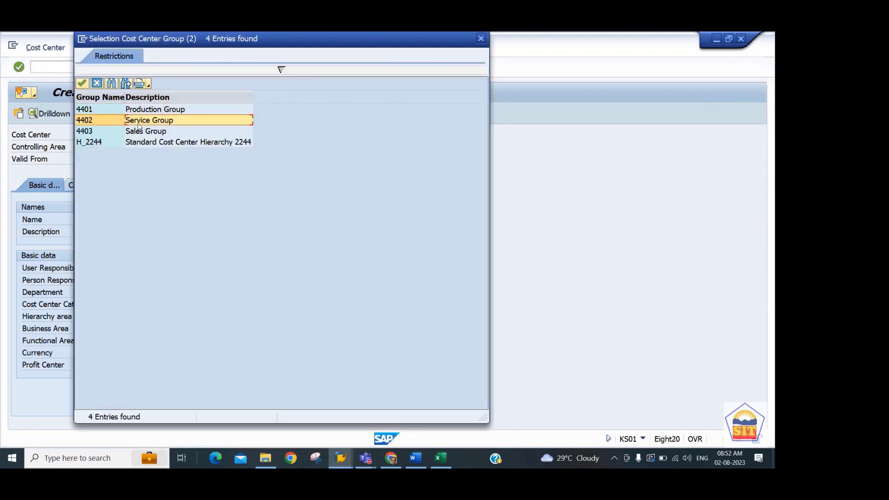
key(Return)
Set the currency of the Service Dept1 cost center to USD and save it
click(172, 351)
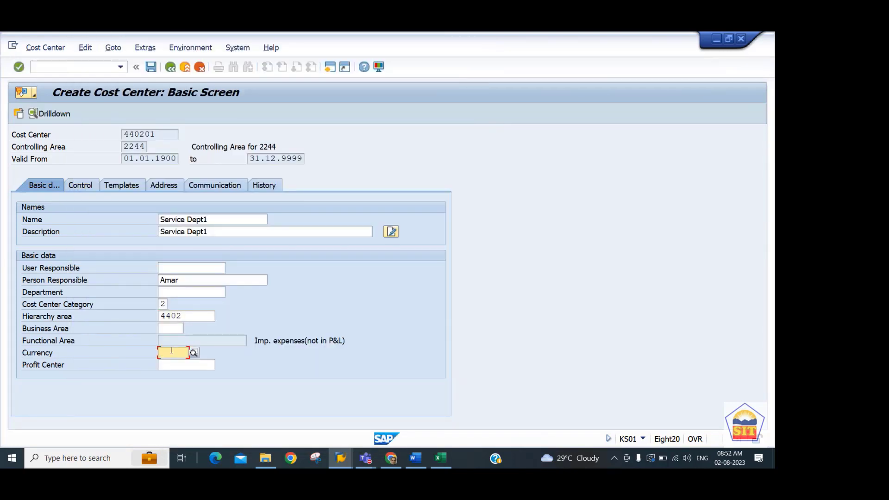
text(usd)
key(Return)
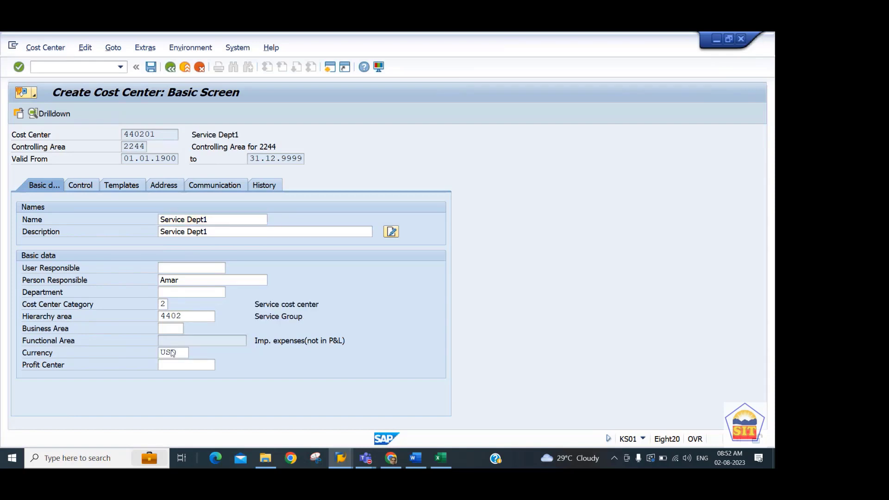
key(ctrl+s)
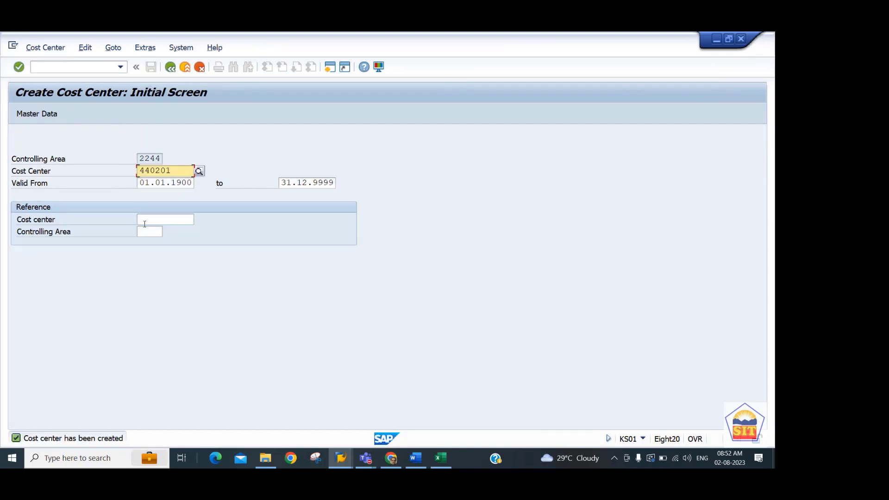
Enter 440202 as the number of the next cost center
click(160, 171)
text(2)
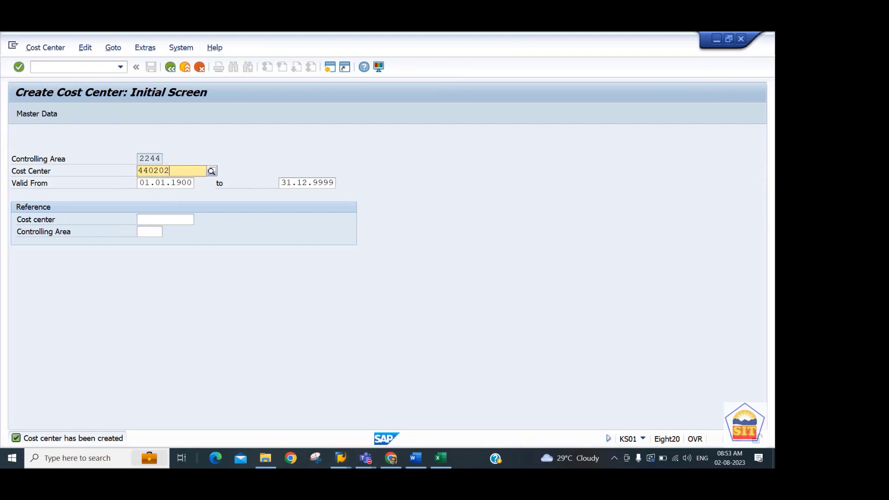
key(Return)
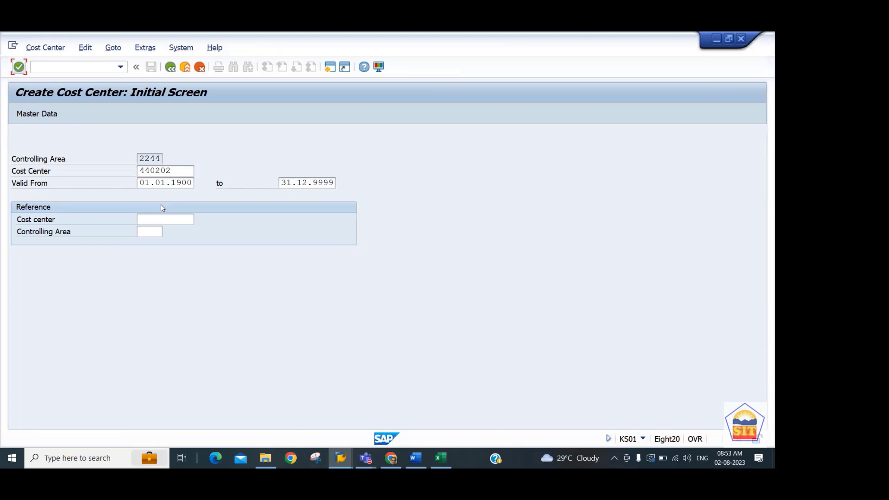
Set cost center 440201 as the reference and open the master data of cost center 440202
double_click(180, 174)
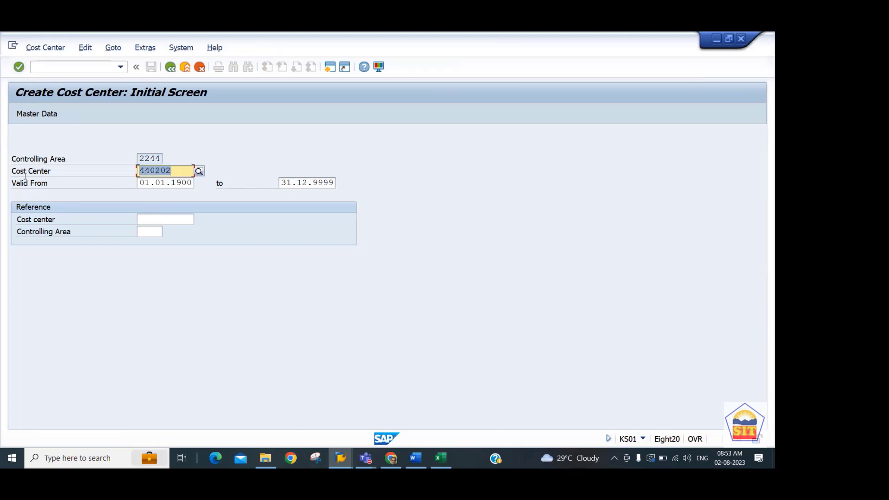
key(ctrl+c)
key(Tab)
key(Tab)
key(Tab)
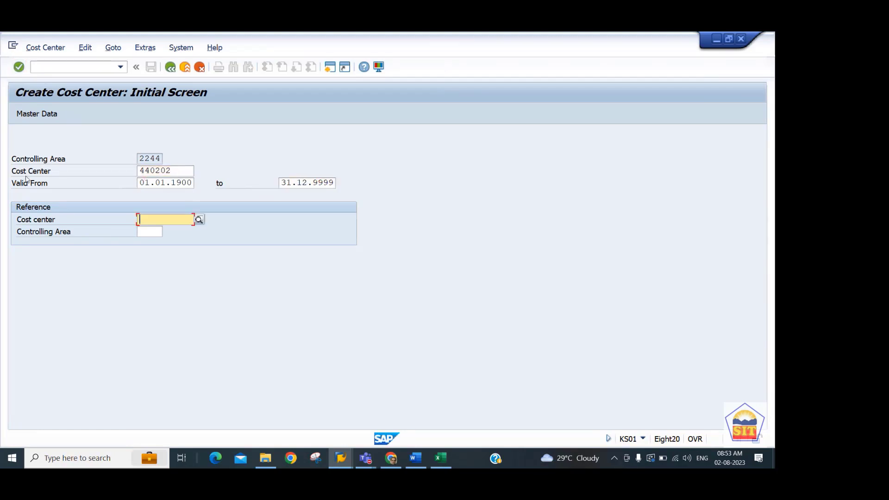
key(ctrl+v)
key(BackSpace)
text(1)
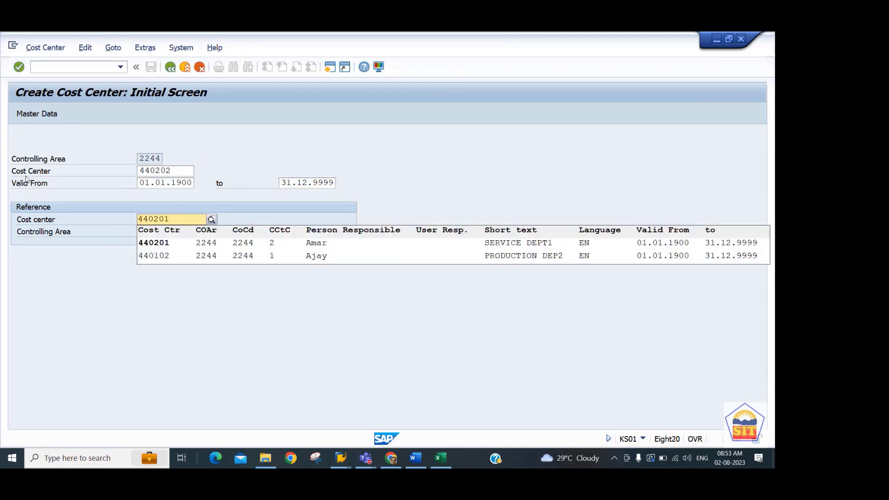
key(Escape)
key(Return)
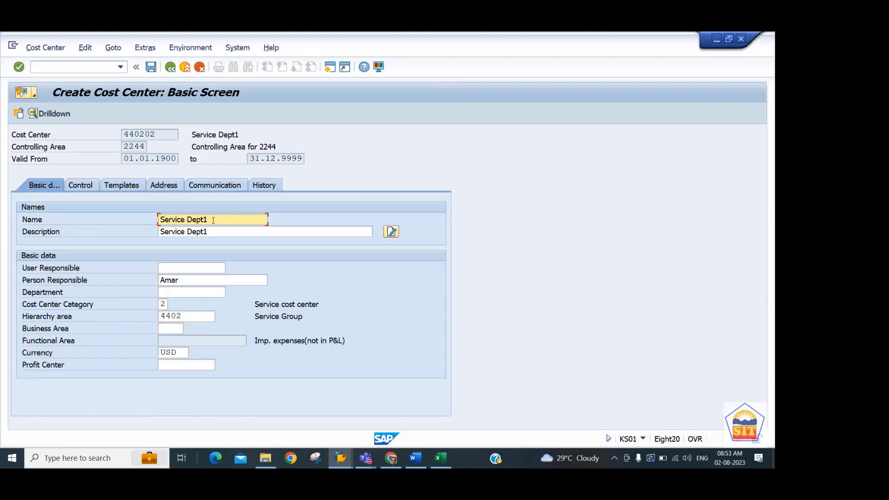
Change the name and description of cost center 440202 to Service Dept2 and save it
key(BackSpace)
text(2)
key(Tab)
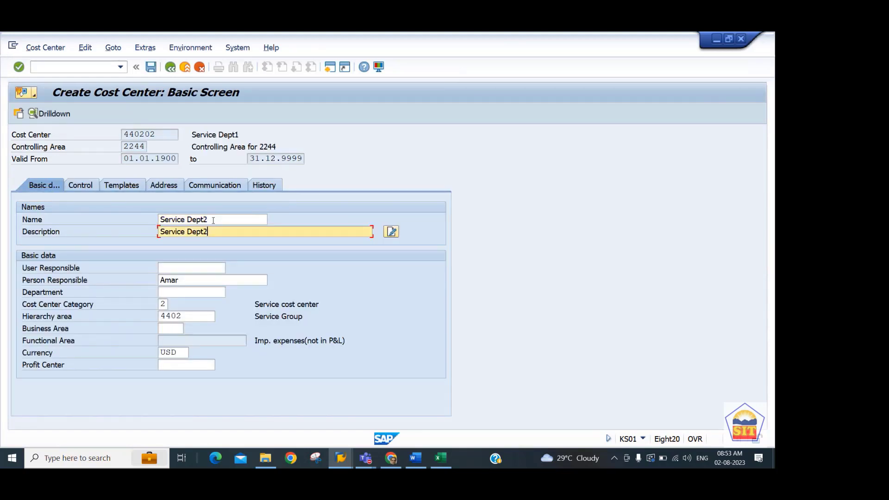
key(ctrl+s)
key(Return)
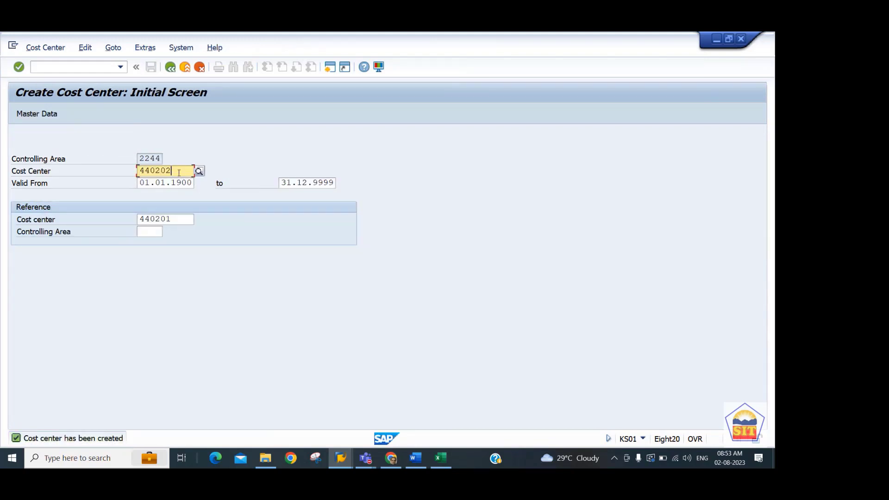
Enter 440301 as the number of the next cost center
key(BackSpace)
key(BackSpace)
key(BackSpace)
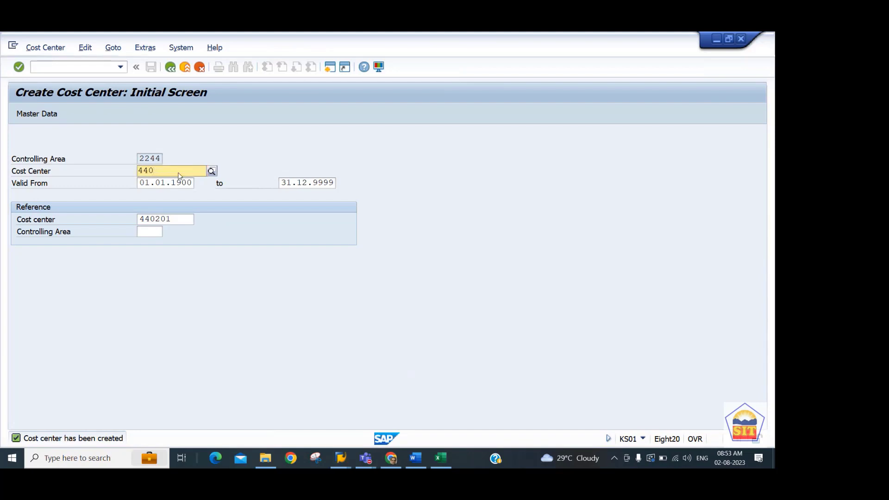
text(301)
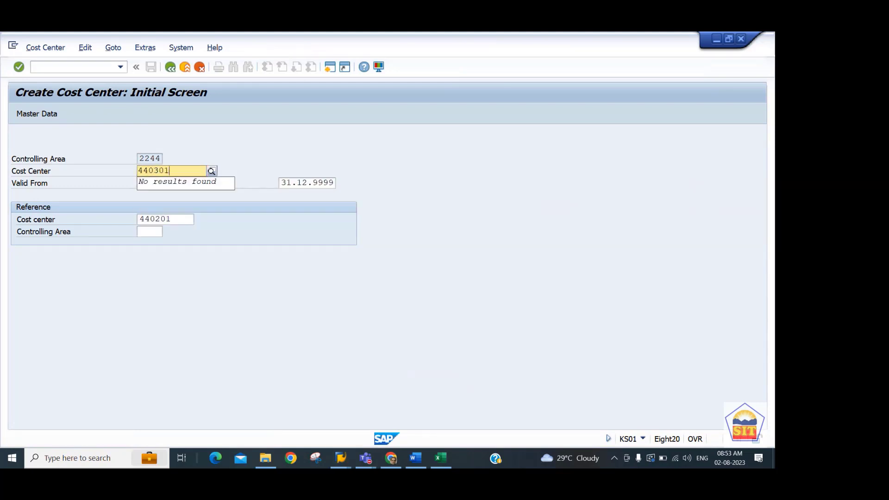
key(Return)
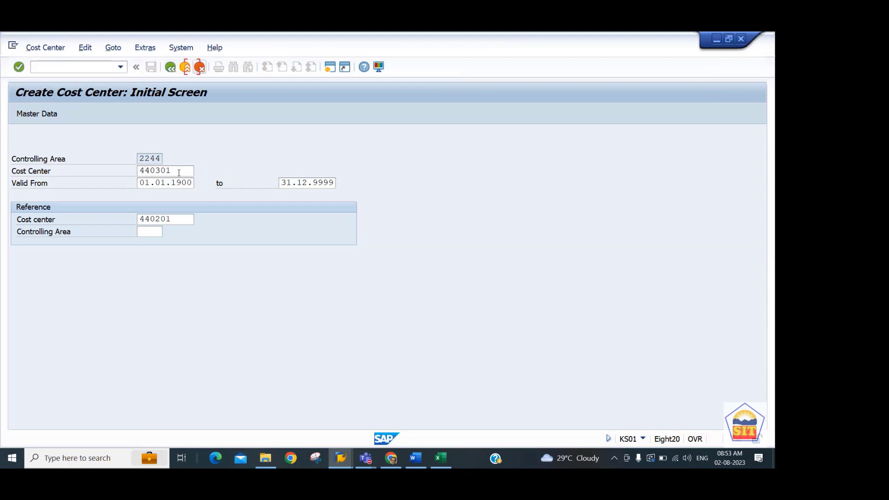
Clear the reference cost center and open the master data of cost center 440301
click(173, 218)
key(BackSpace)
key(BackSpace)
key(BackSpace)
key(BackSpace)
key(BackSpace)
key(BackSpace)
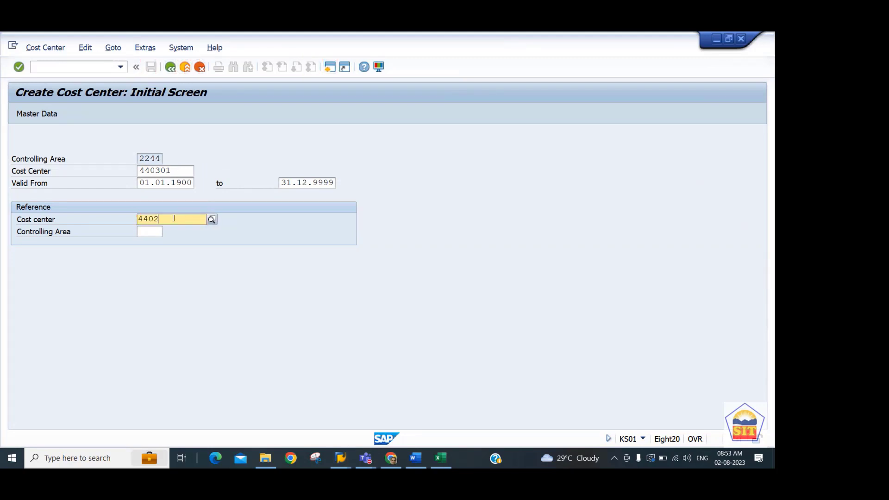
key(F4)
key(Return)
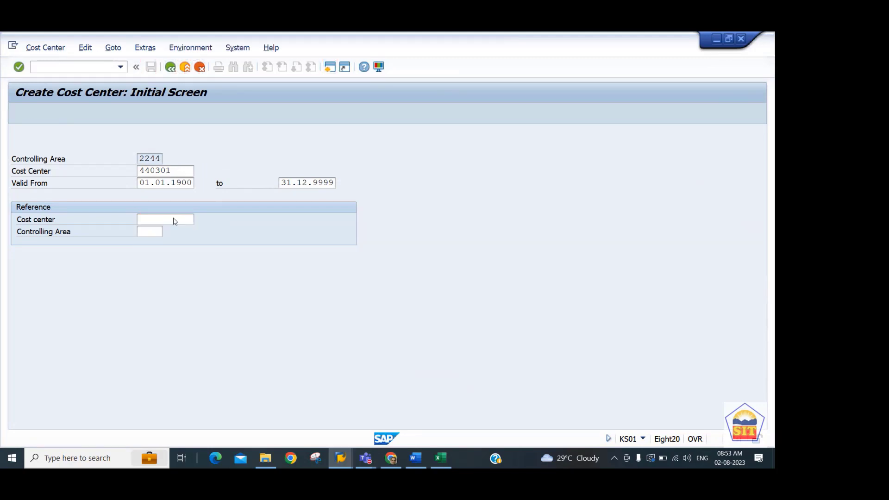
Enter Sales Dept1 as the name and description and fill in the person responsible
text(Sale)
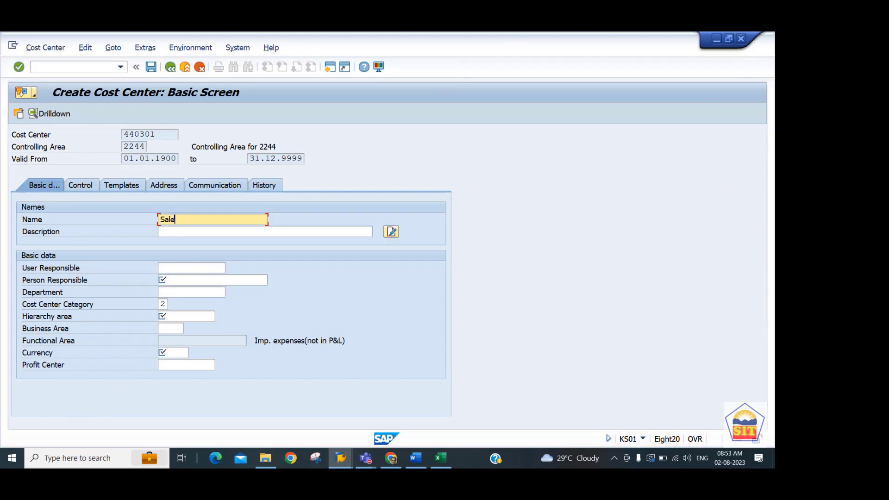
text(s Dept1)
key(Tab)
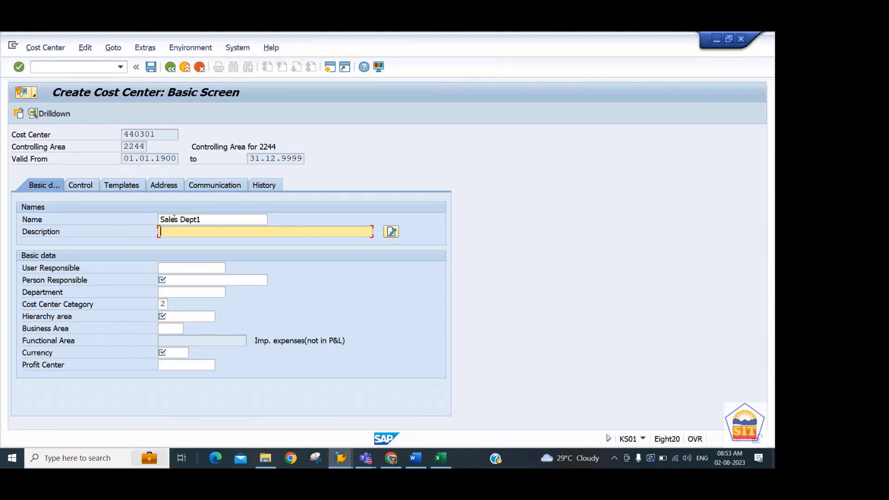
text(S)
key(Down)
key(Tab)
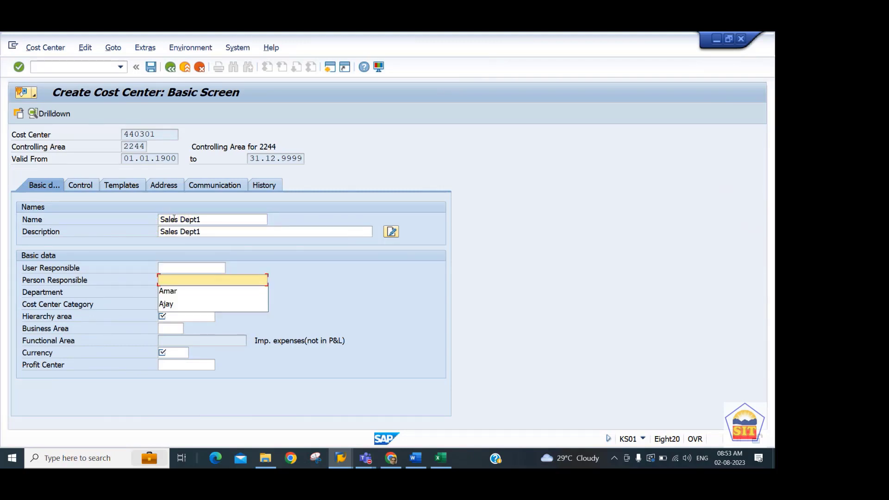
text(Vijay)
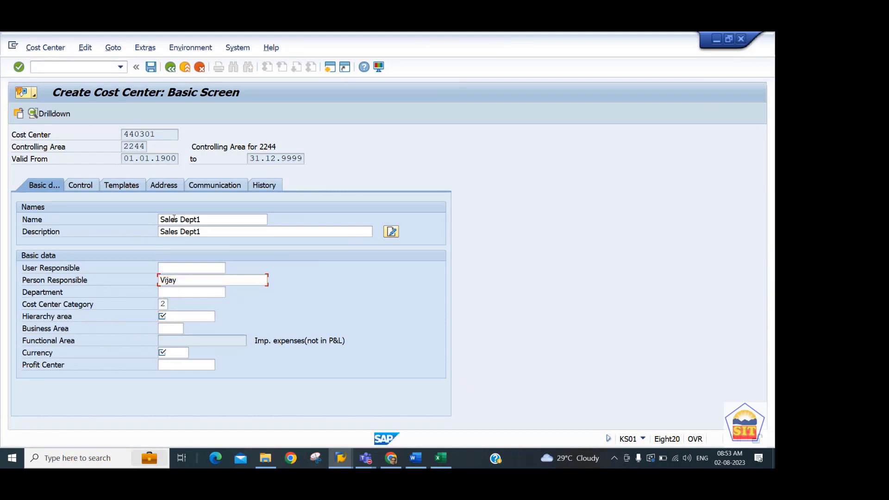
Set the cost center category to 3 (Sales) and assign hierarchy area 4403, the Sales Group
key(Tab)
key(Tab)
click(174, 304)
double_click(192, 155)
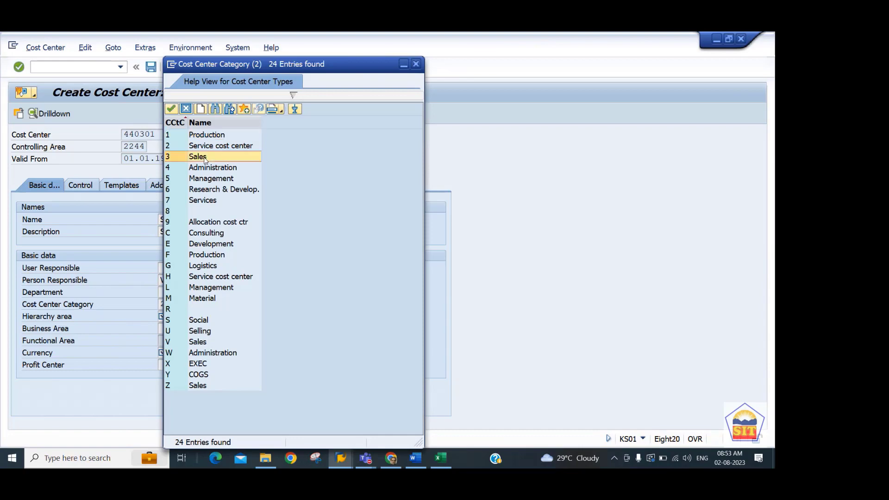
click(223, 317)
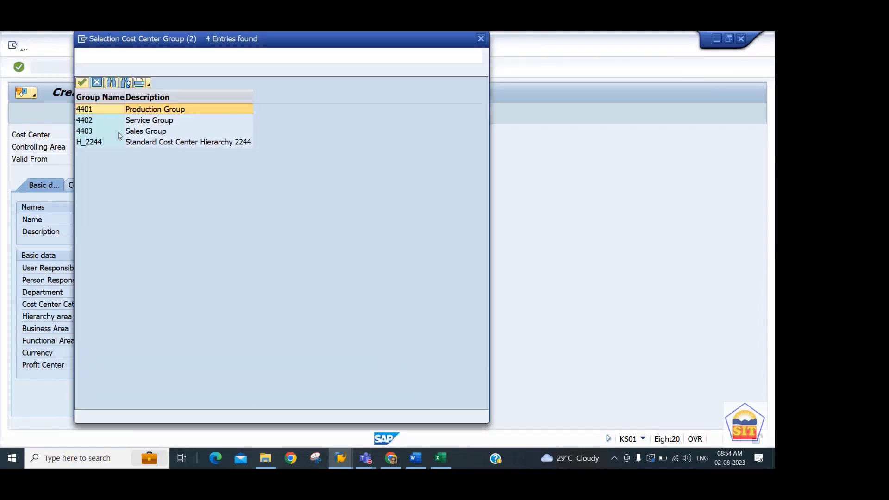
double_click(98, 132)
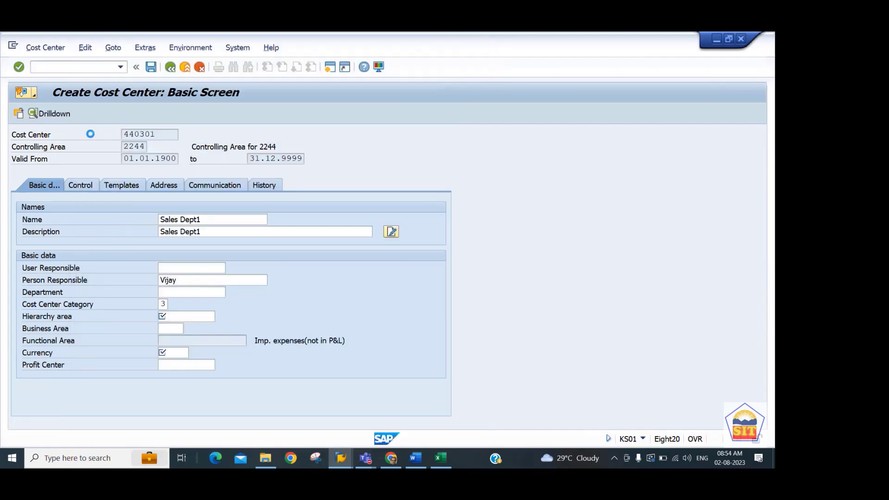
Set the currency of the Sales Dept1 cost center to USD and save it
click(172, 352)
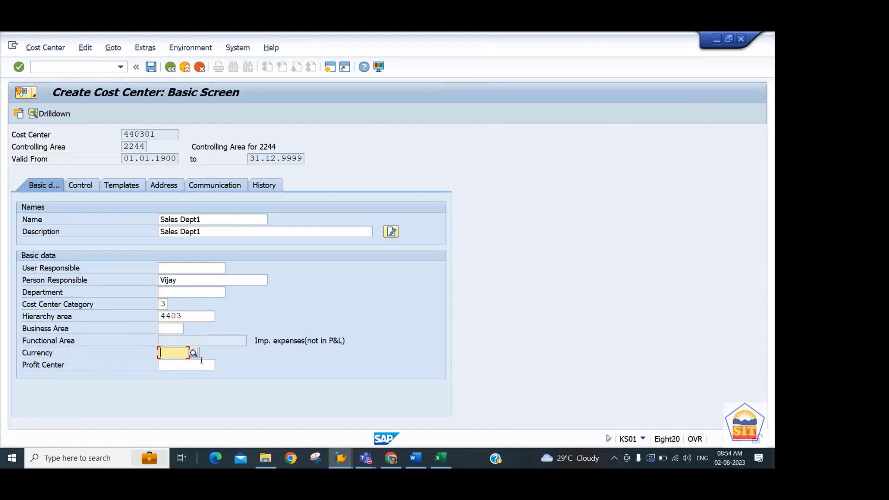
click(194, 354)
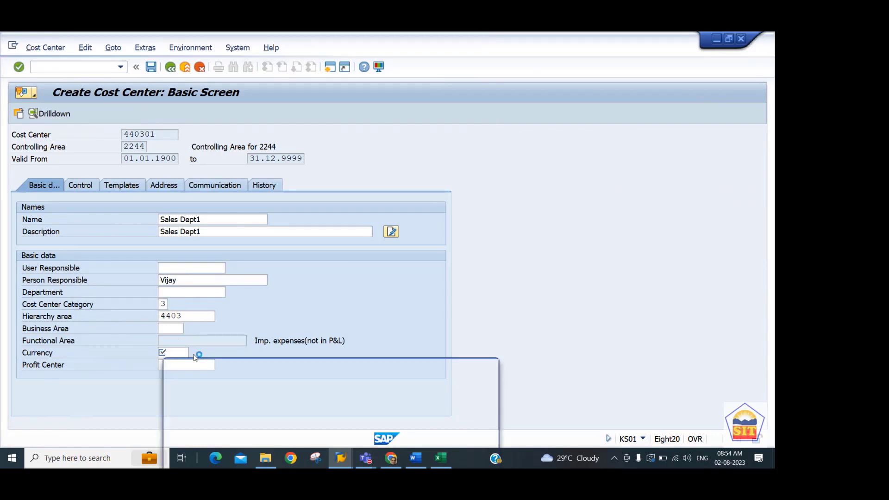
key(Return)
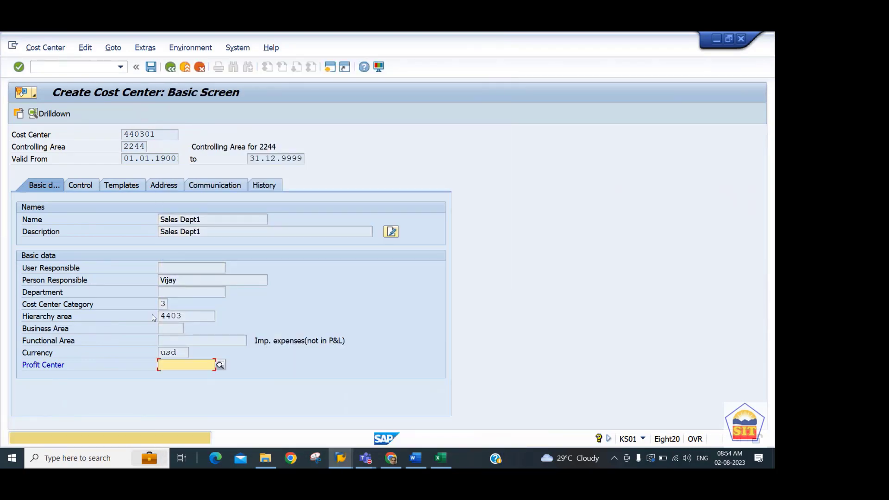
key(ctrl+s)
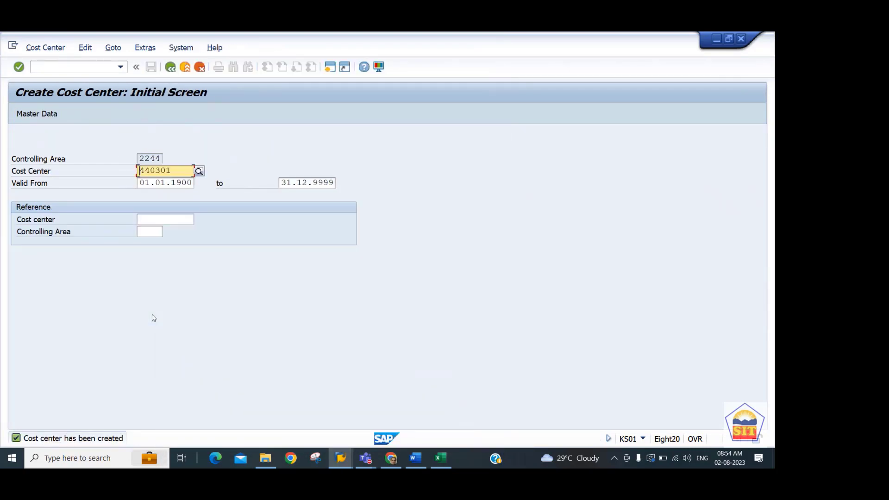
Enter 440302 as the next cost center with 440301 as its reference and open its master data
key(End)
key(BackSpace)
text(2)
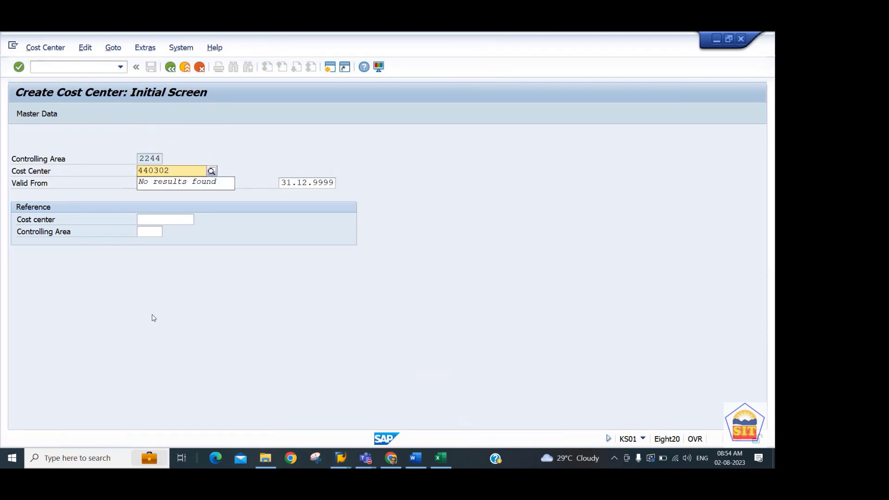
key(Tab)
key(Tab)
key(Tab)
key(Tab)
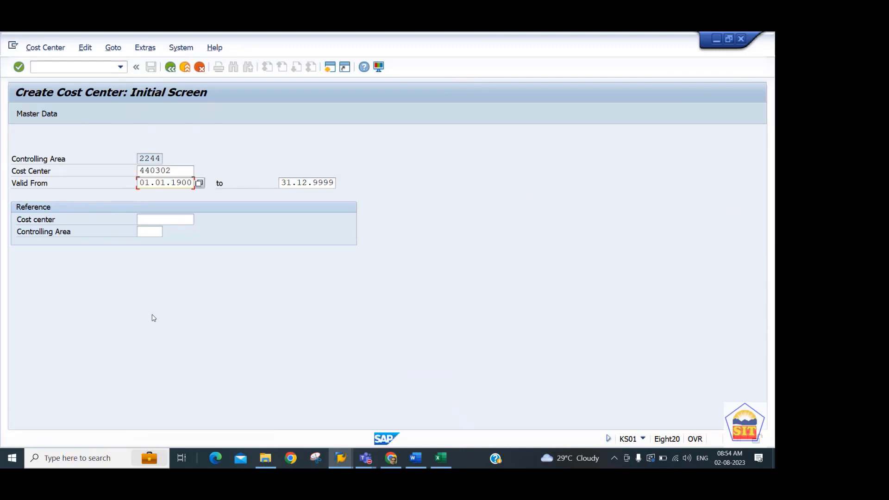
key(Return)
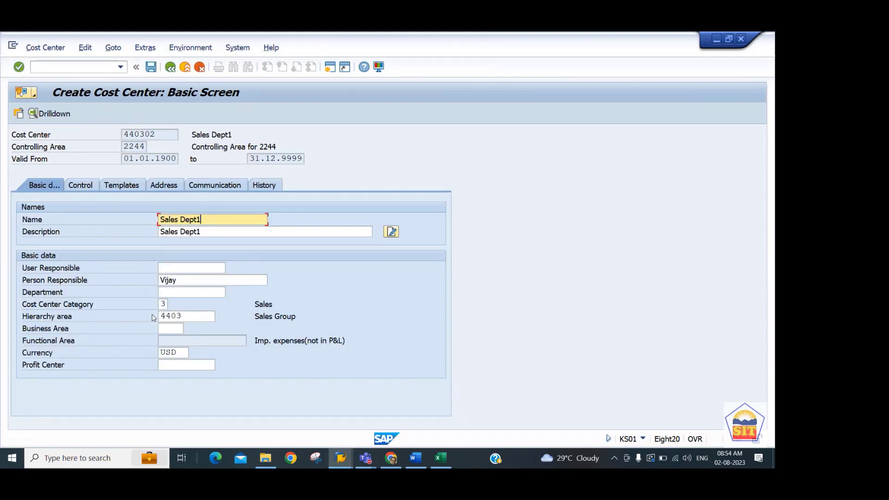
Change the name and description of cost center 440302 to Sales Dept2 and save it
key(Tab)
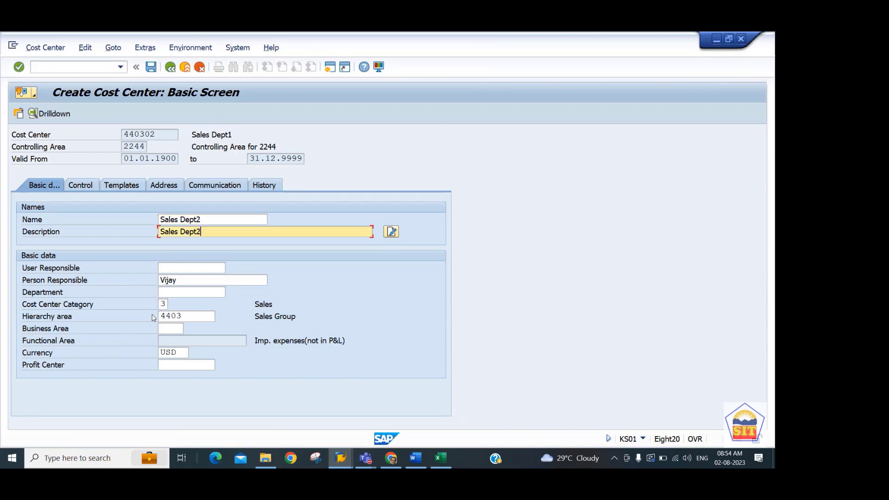
key(Return)
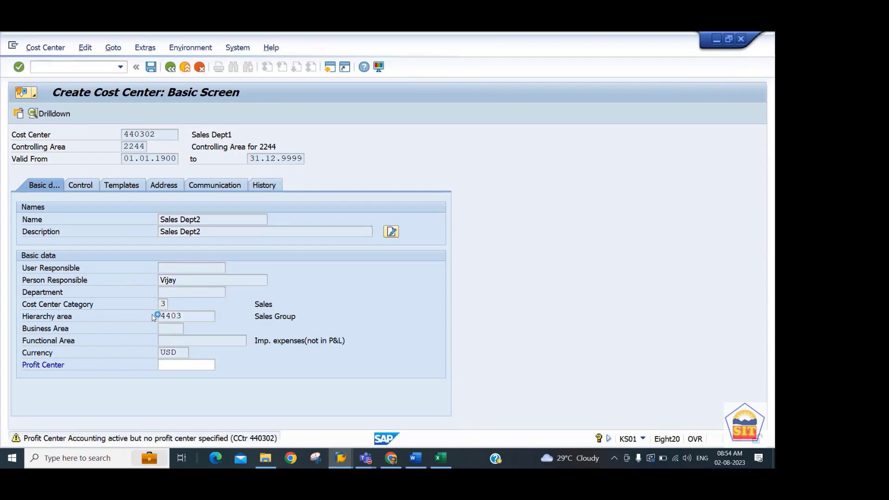
key(ctrl+s)
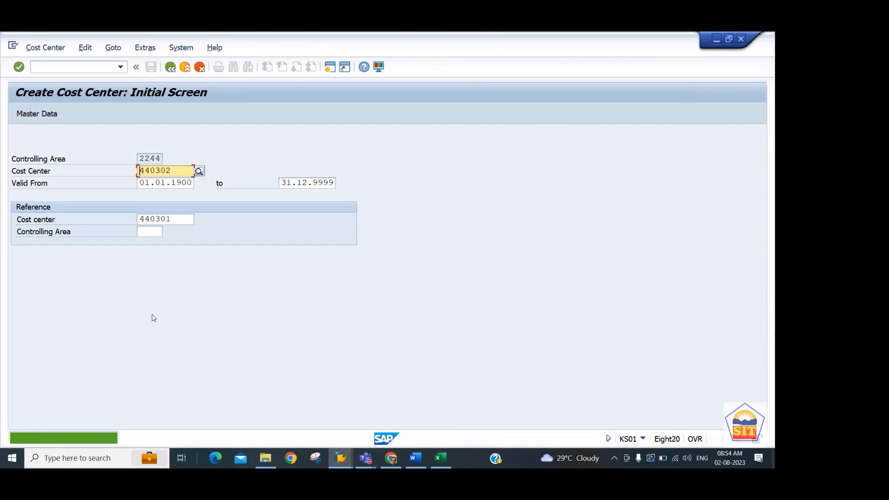
Check the cost center creation section of the SAP Controlling document in Word and the cost center plan in Excel
key(alt+Tab)
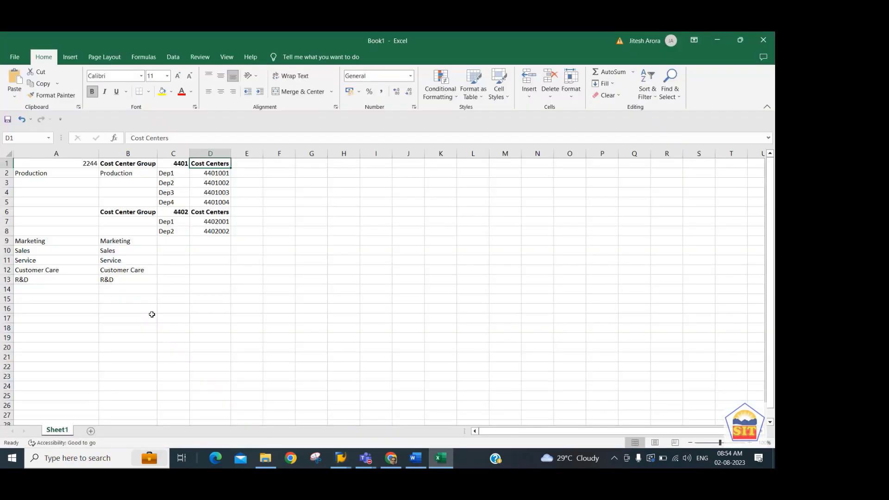
key(alt+Tab)
key(Tab)
key(Tab)
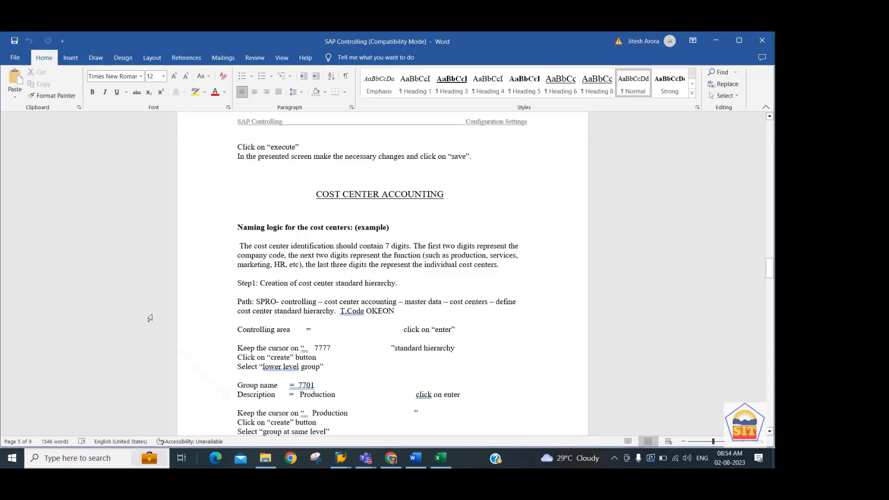
scroll(150, 318, down, 10)
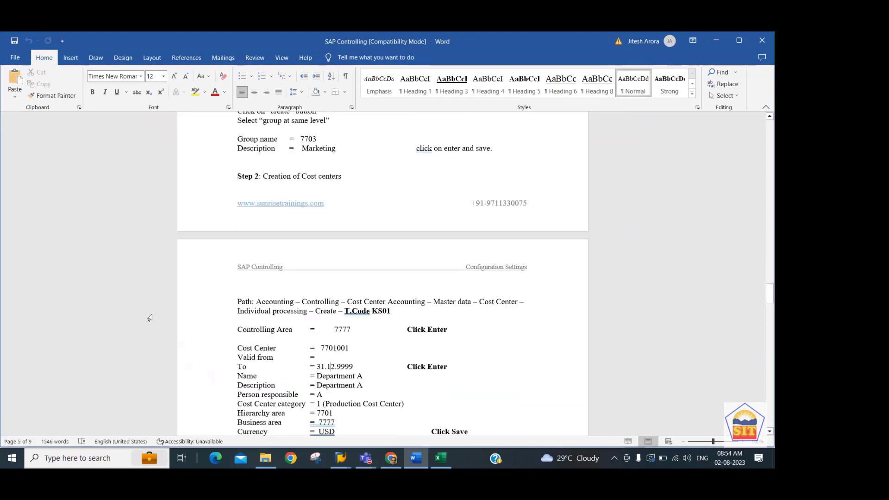
scroll(150, 319, down, 3)
scroll(150, 318, down, 2)
key(alt+Tab)
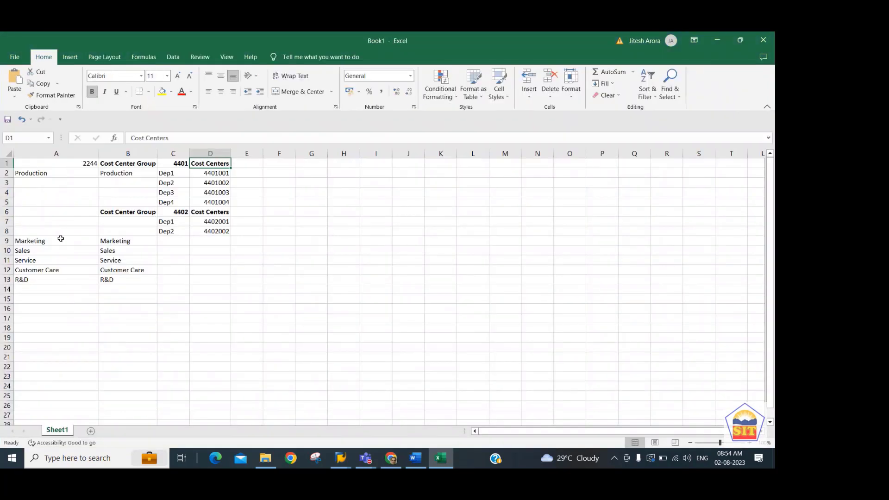
Switch back to SAP and display the structure of cost center group H_2244 with transaction KSH3
key(alt+Tab)
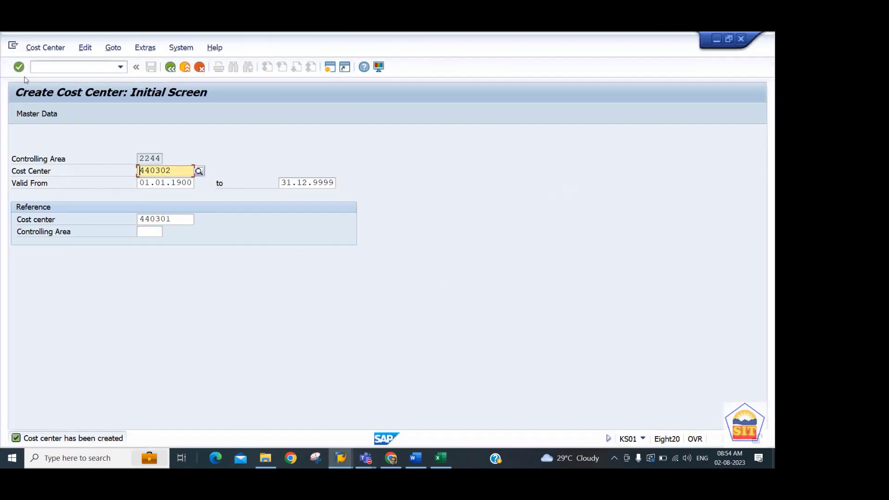
click(60, 71)
text(/nks)
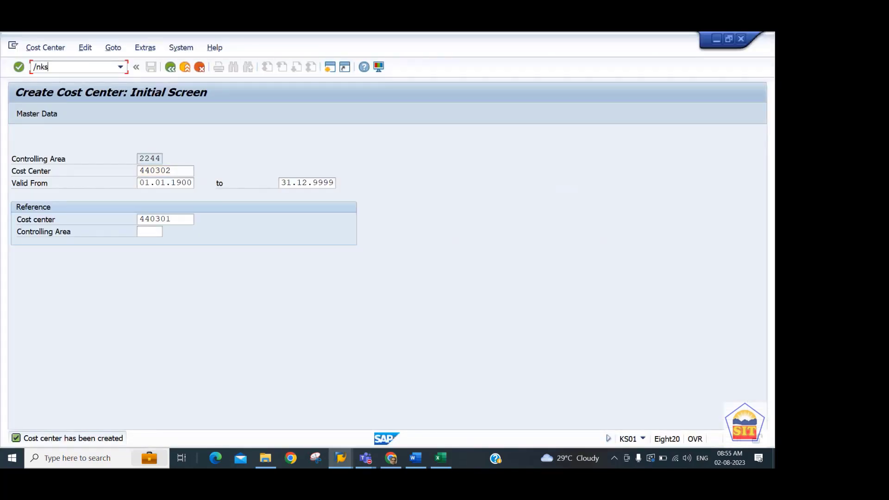
text(h3)
key(Return)
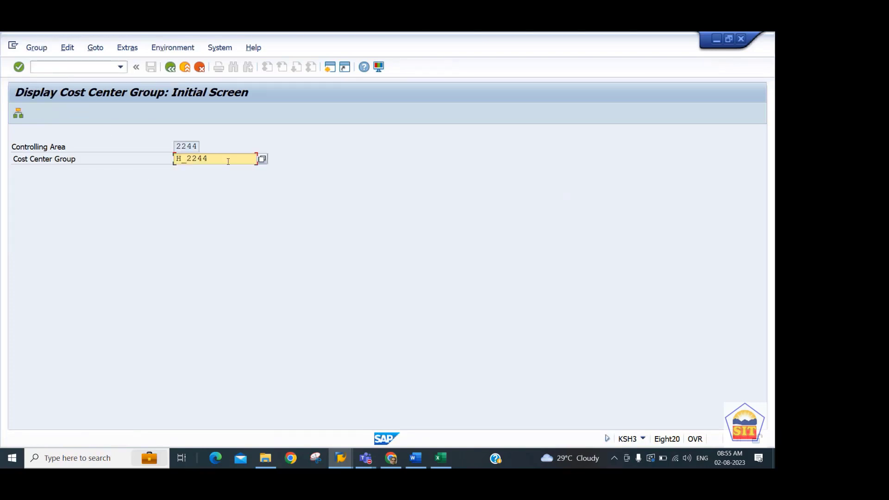
key(Return)
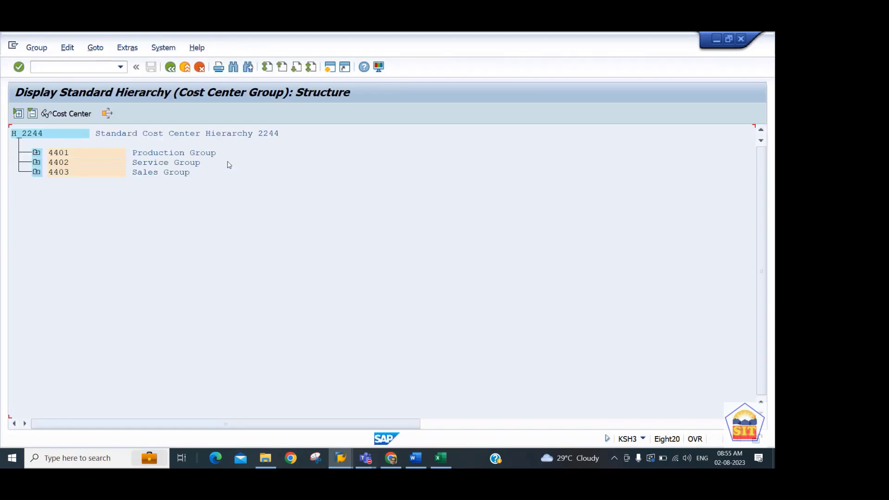
Expand groups 4401, 4402 and 4403 of the standard hierarchy to review their assigned cost centers
click(37, 153)
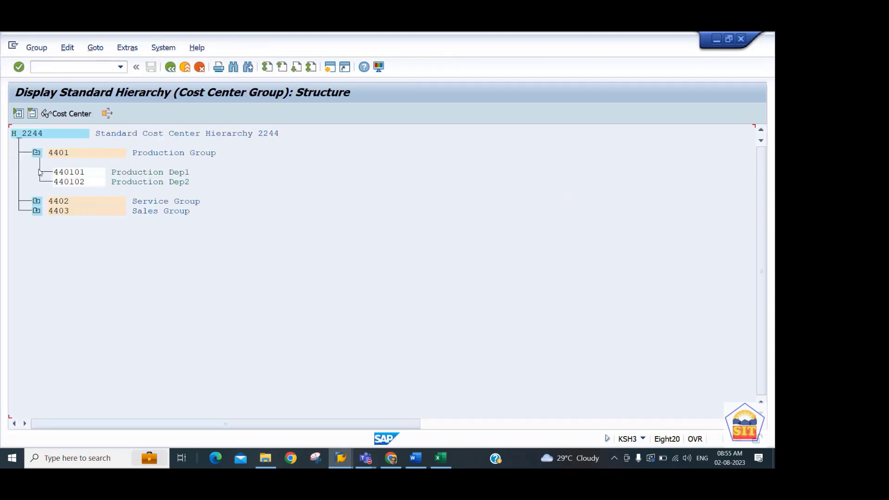
click(37, 201)
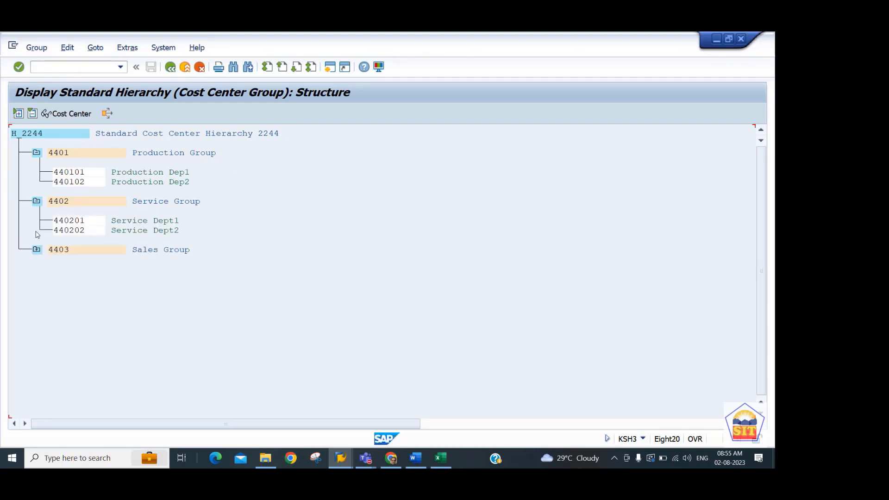
click(37, 249)
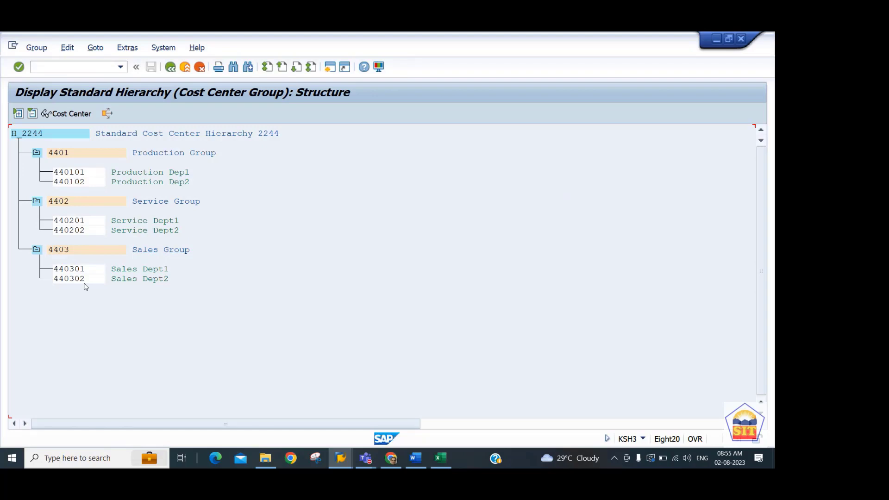
Switch to the SAP Controlling document in Word and review the steps after cost center creation, from cost center groups to cost center-wise reports
key(alt+Tab)
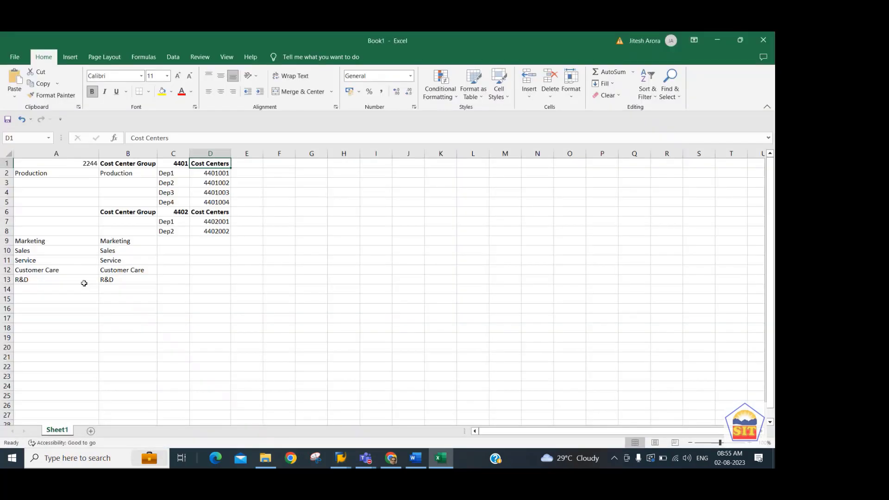
key(alt+Tab)
key(alt+Tab)
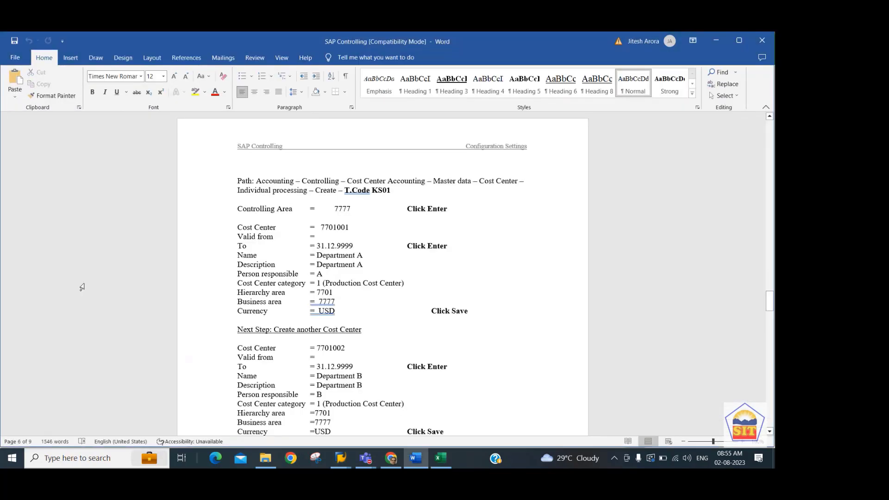
scroll(81, 287, down, 10)
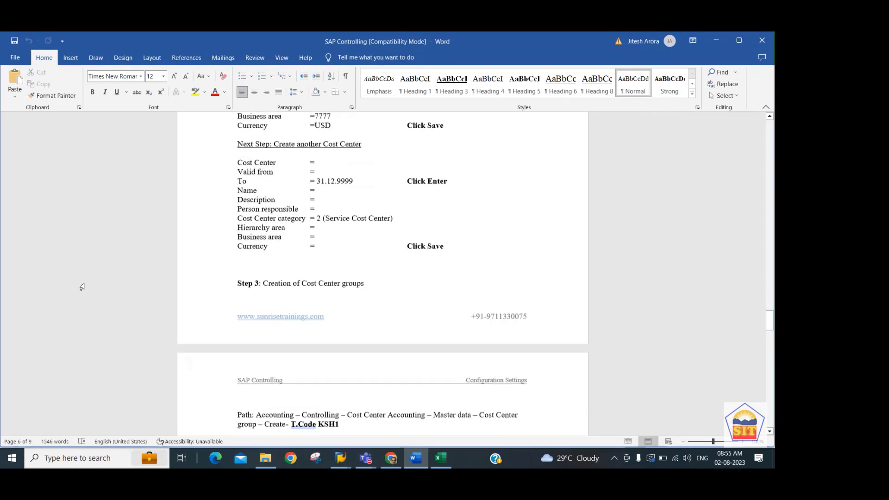
scroll(81, 287, down, 4)
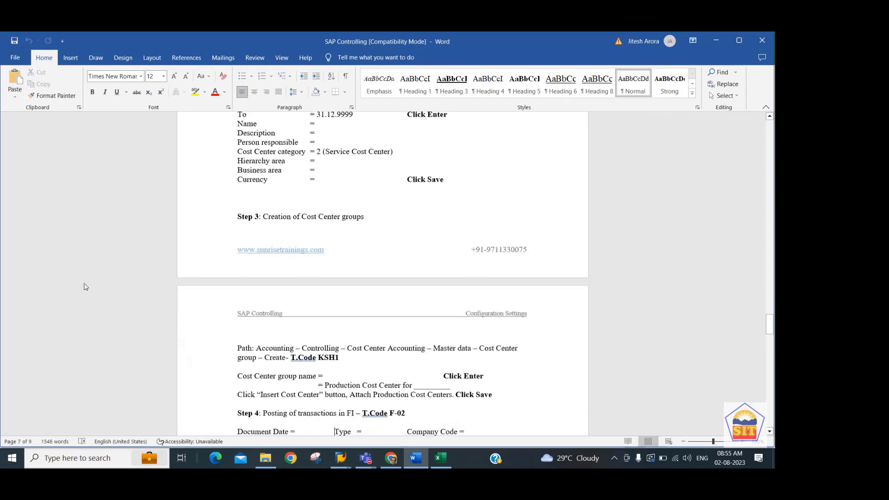
scroll(81, 287, down, 9)
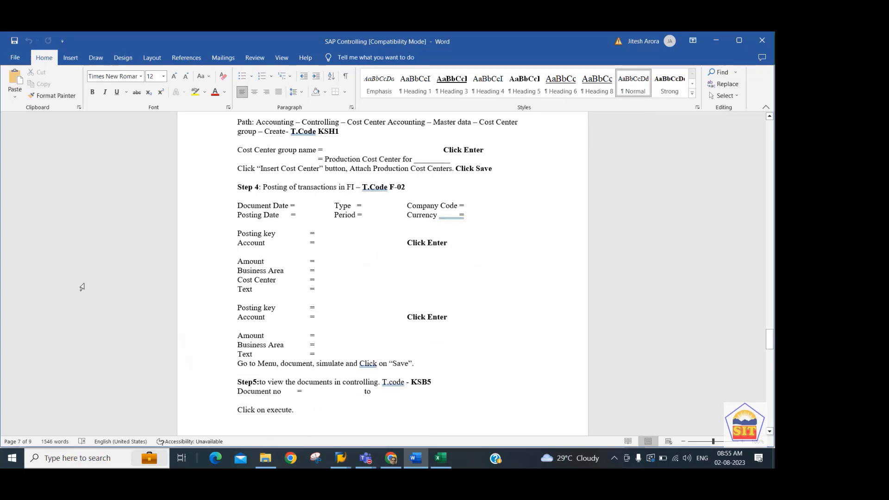
scroll(81, 287, down, 5)
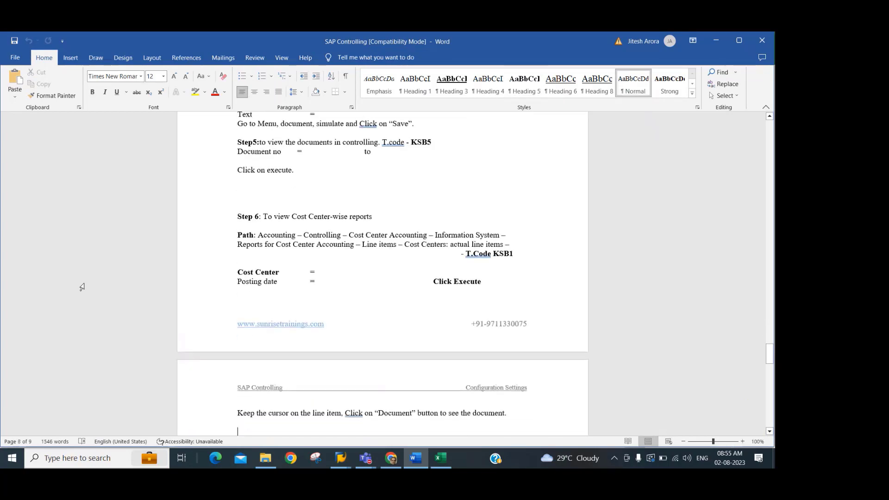